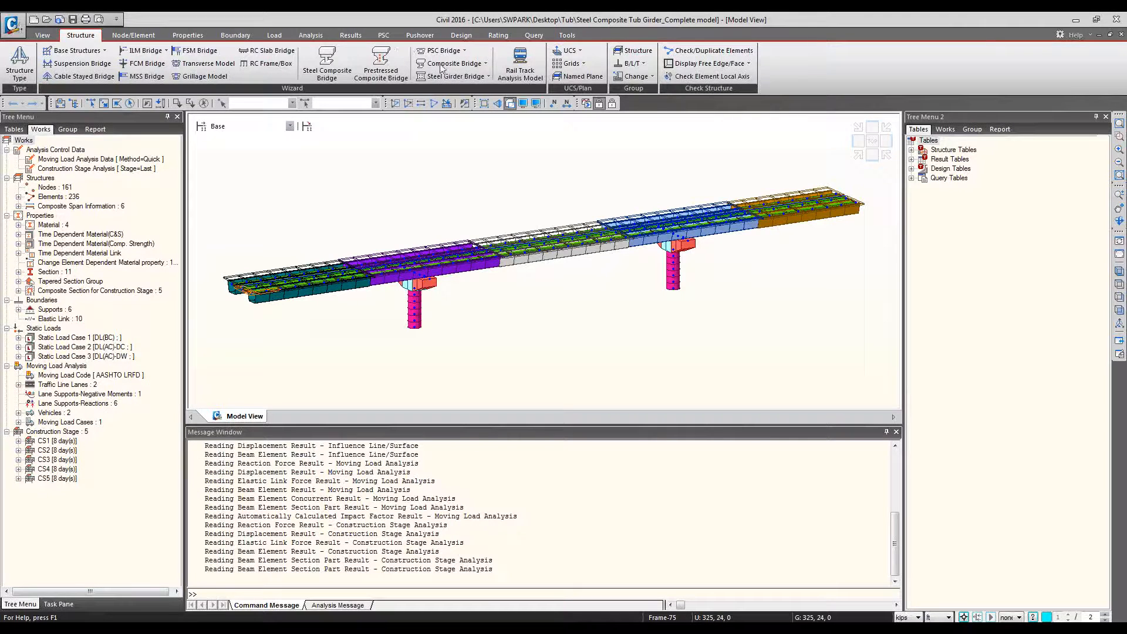
Open the Steel Composite Bridge wizard and load its settings from the file Steel Tub Wizard.wzd
{"action": "left_click", "coordinate": [327, 64]}
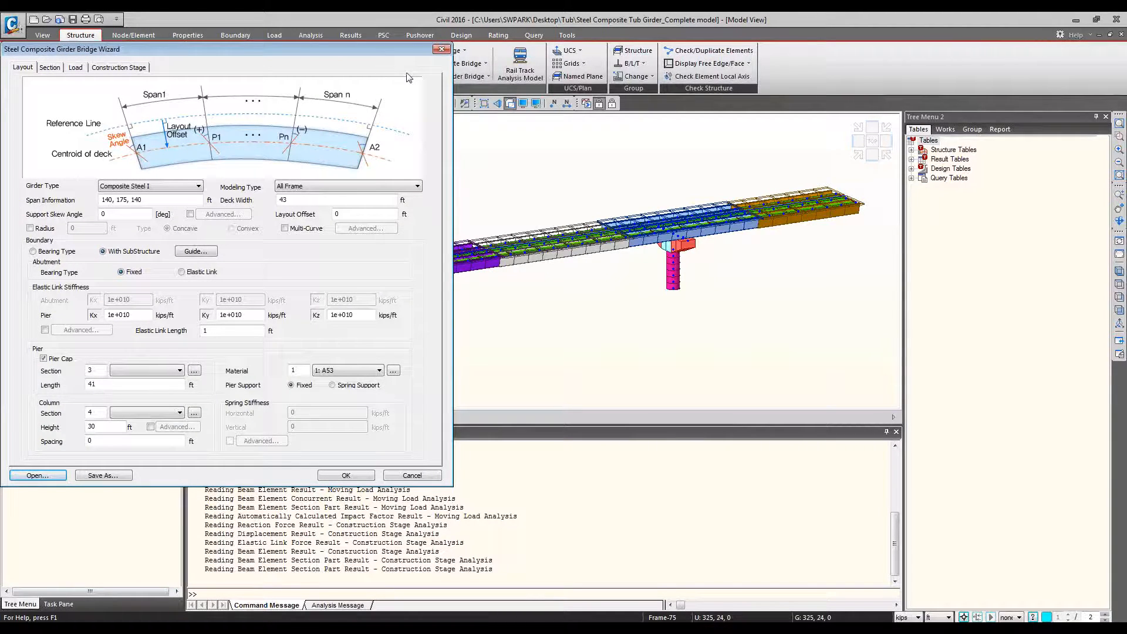
{"action": "left_click_drag", "start_coordinate": [384, 49], "coordinate": [808, 326]}
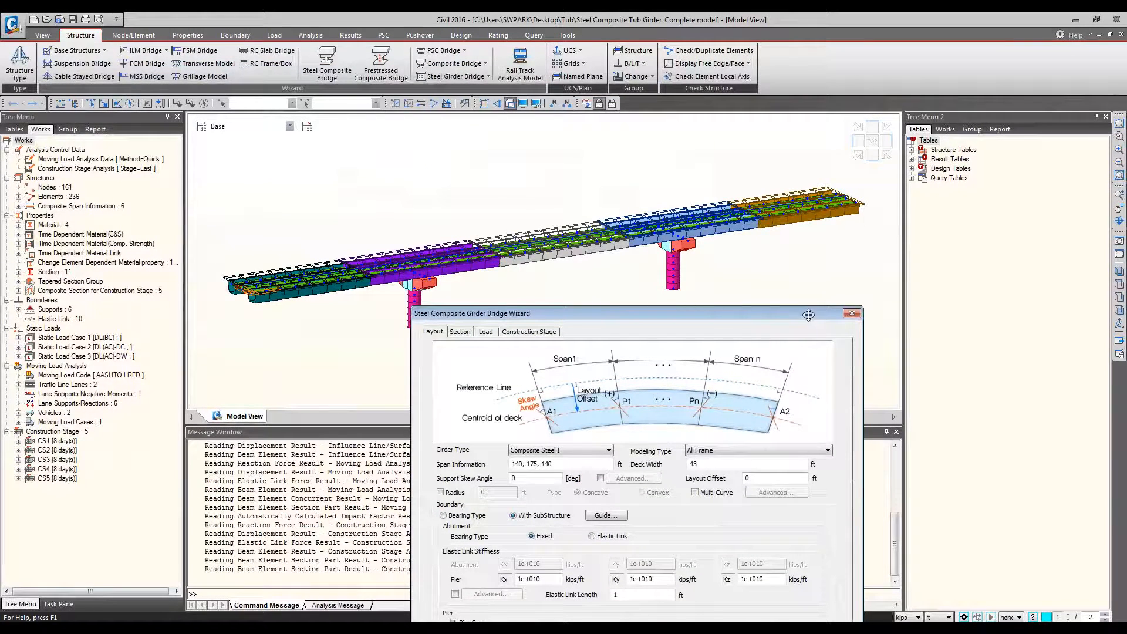
{"action": "left_click_drag", "start_coordinate": [790, 313], "coordinate": [1032, 125]}
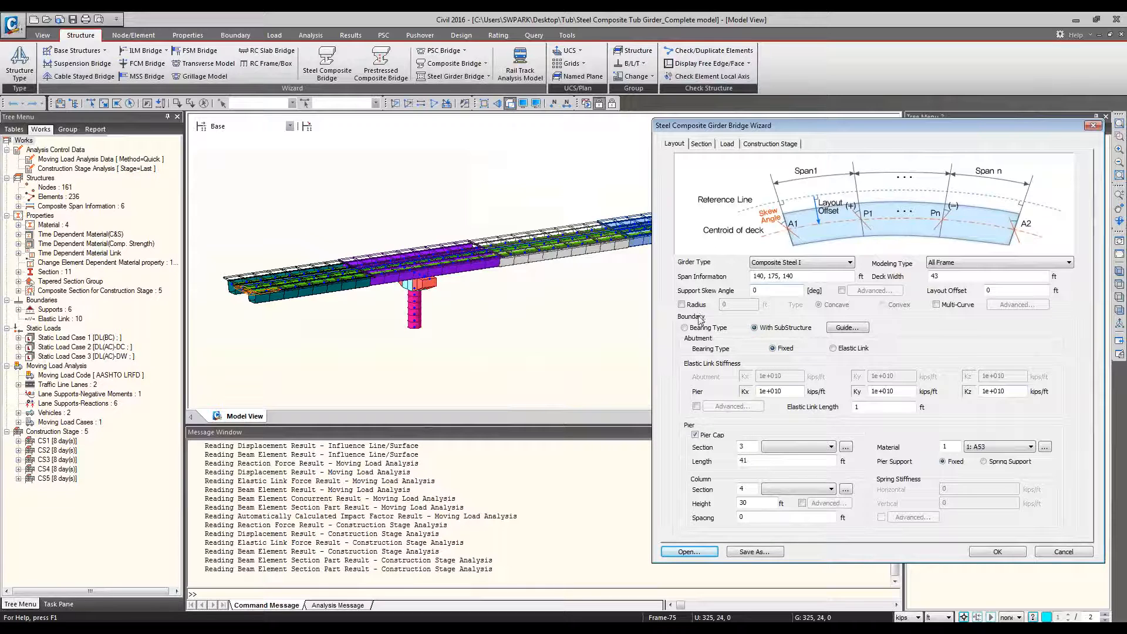
{"action": "left_click_drag", "start_coordinate": [832, 129], "coordinate": [522, 123]}
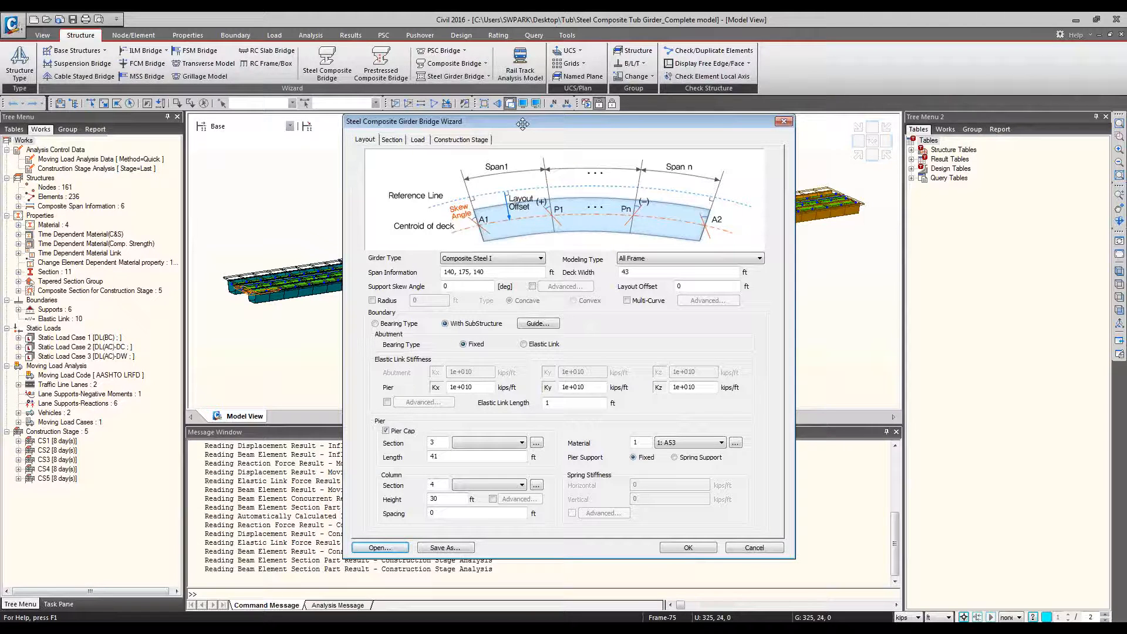
{"action": "left_click", "coordinate": [379, 547]}
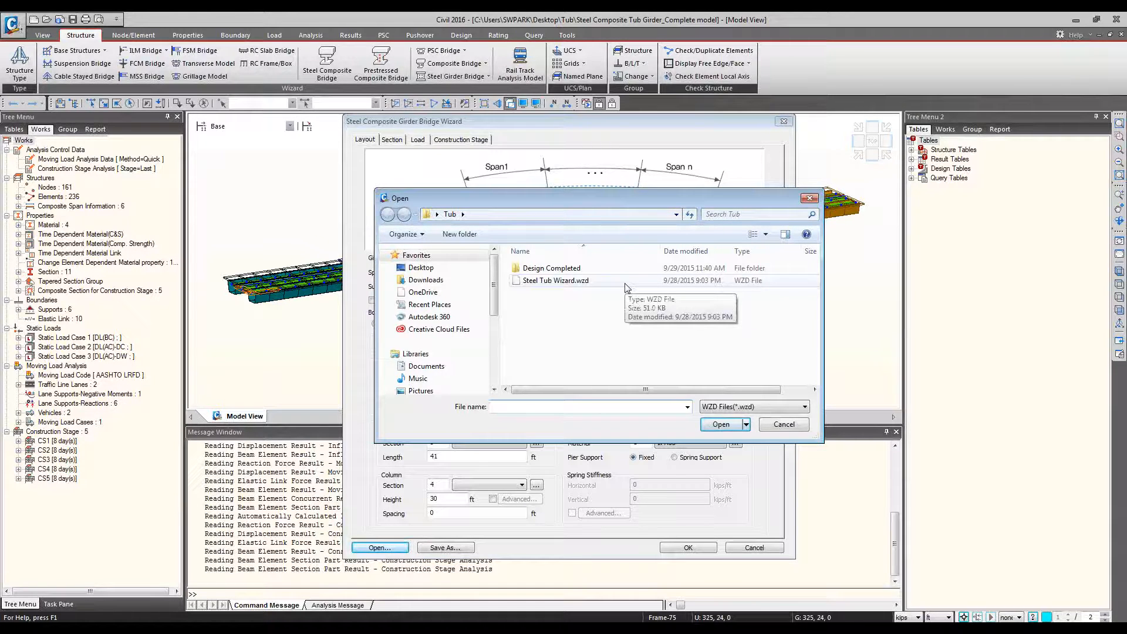
{"action": "double_click", "coordinate": [625, 282]}
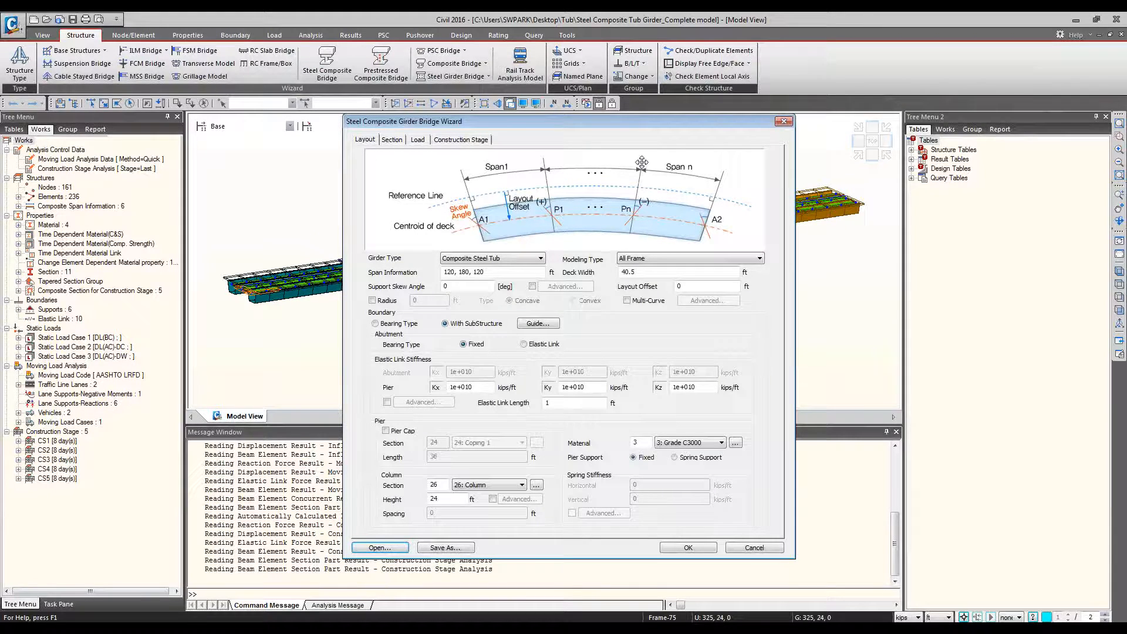
{"action": "left_click_drag", "start_coordinate": [633, 121], "coordinate": [930, 116]}
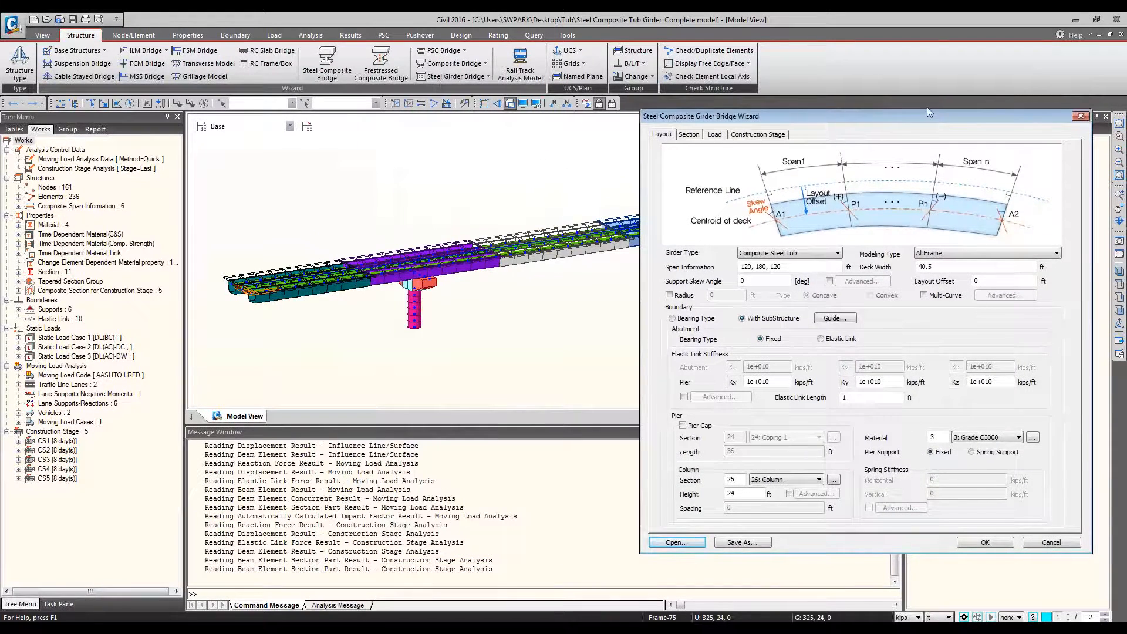
Examine the wizard's layout settings: girder type and modeling type options, deck width and layout offset, comparing them with the bridge model
{"action": "left_click", "coordinate": [823, 258]}
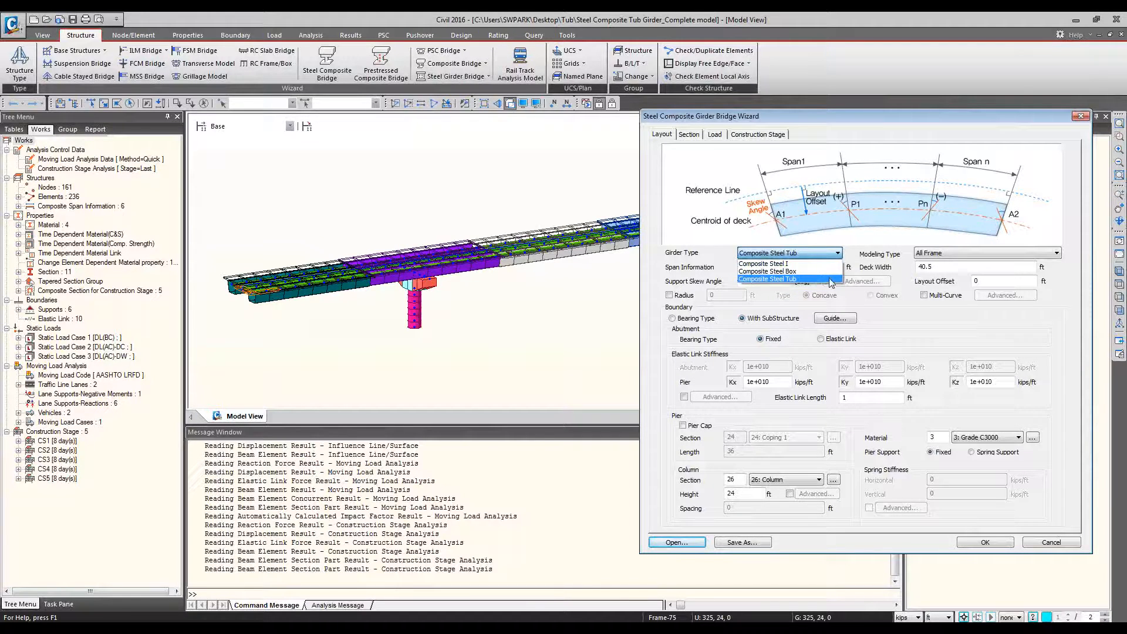
{"action": "left_click", "coordinate": [858, 256]}
{"action": "left_click", "coordinate": [950, 254]}
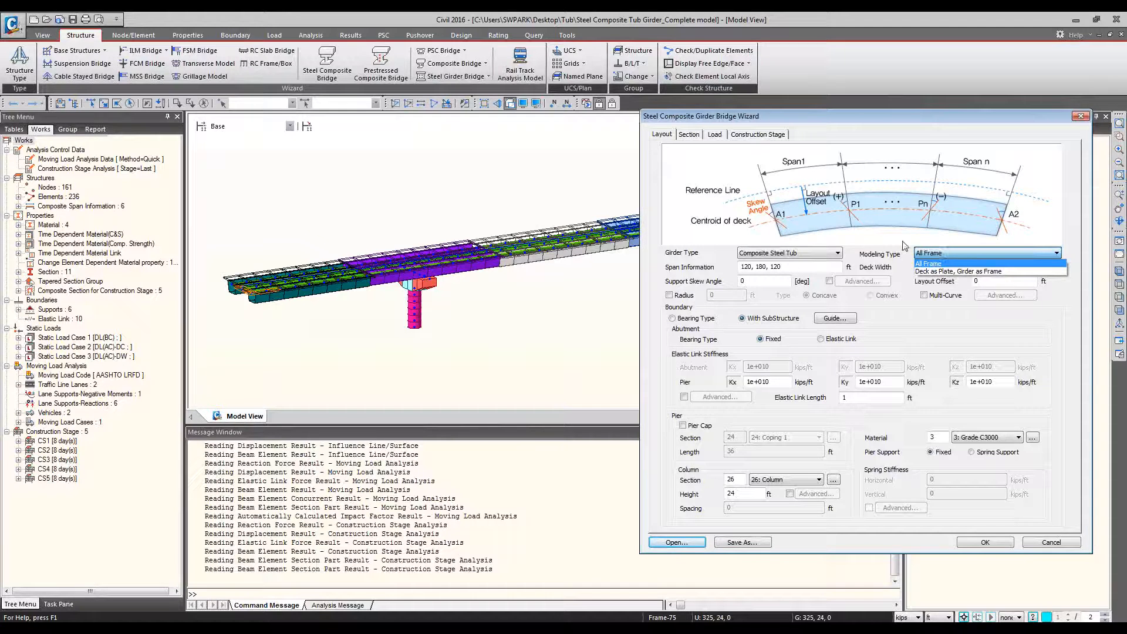
{"action": "left_click", "coordinate": [864, 246]}
{"action": "left_click_drag", "start_coordinate": [861, 120], "coordinate": [847, 277]}
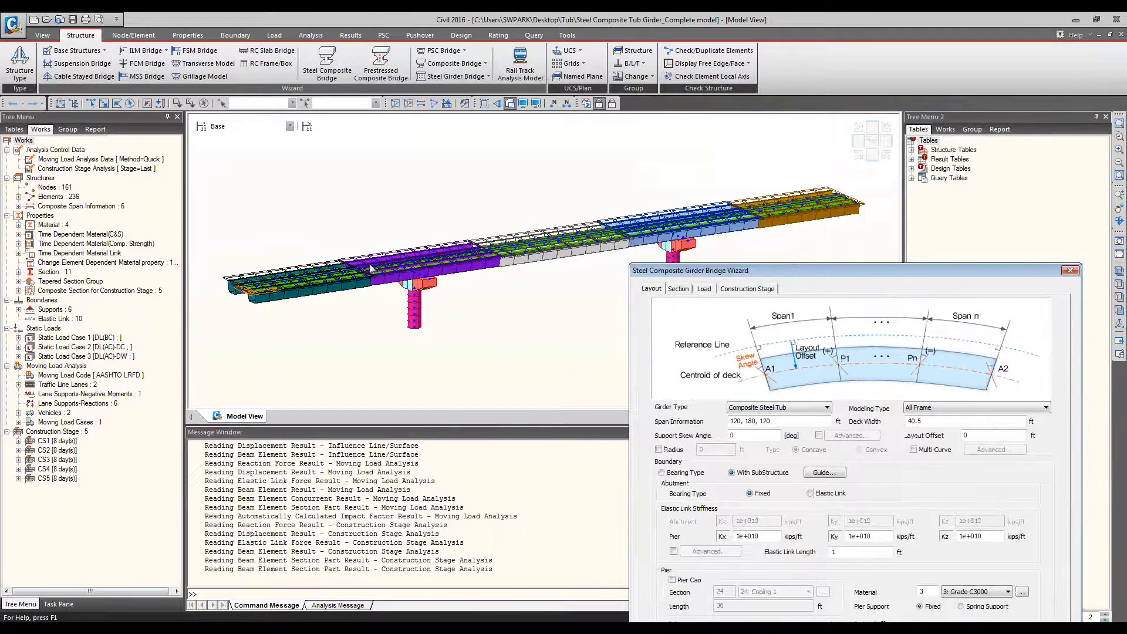
{"action": "left_click_drag", "start_coordinate": [774, 272], "coordinate": [790, 141]}
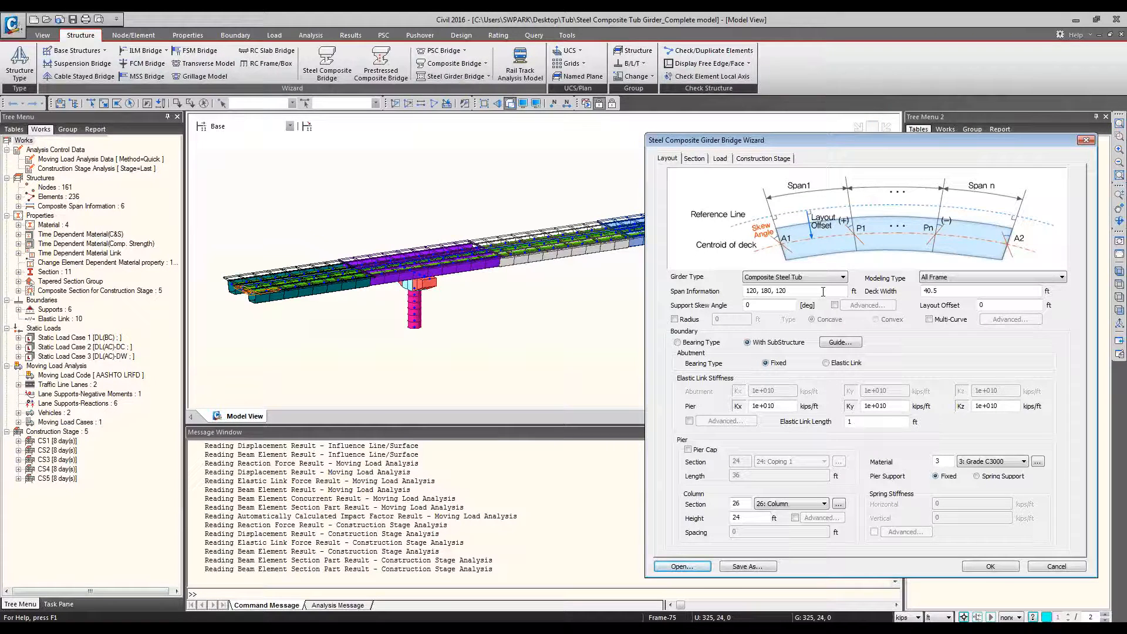
{"action": "left_click", "coordinate": [947, 290]}
{"action": "left_click", "coordinate": [1008, 305]}
{"action": "left_click_drag", "start_coordinate": [820, 140], "coordinate": [856, 112]}
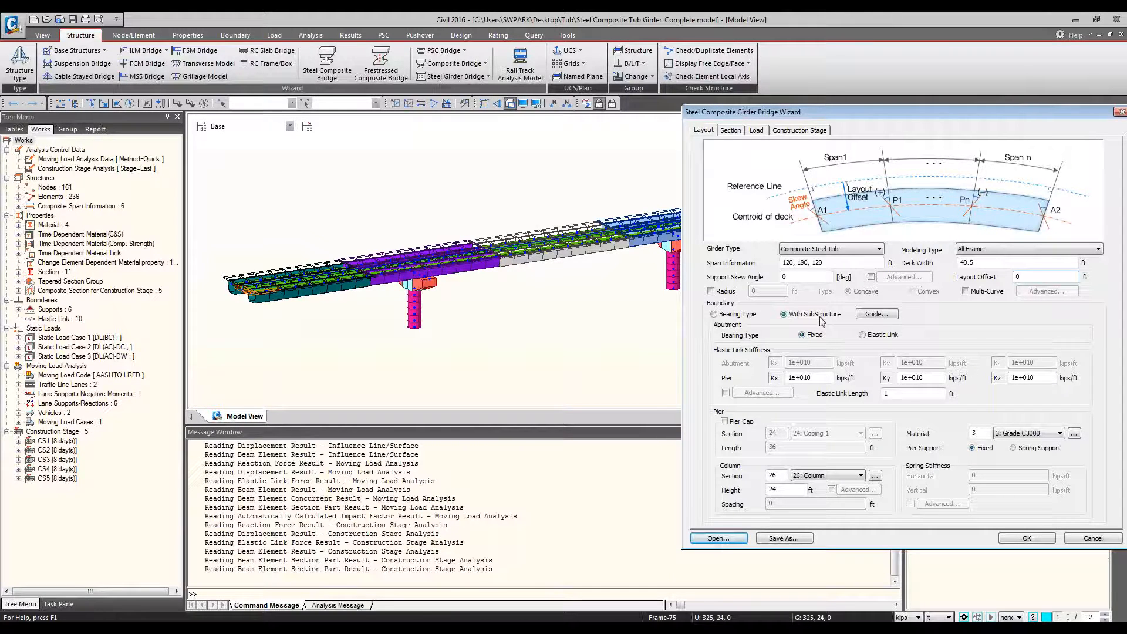
Enable the pier cap in the wizard's layout and inspect the Coping 1 and Coping 2 sections available for it
{"action": "left_click", "coordinate": [737, 423]}
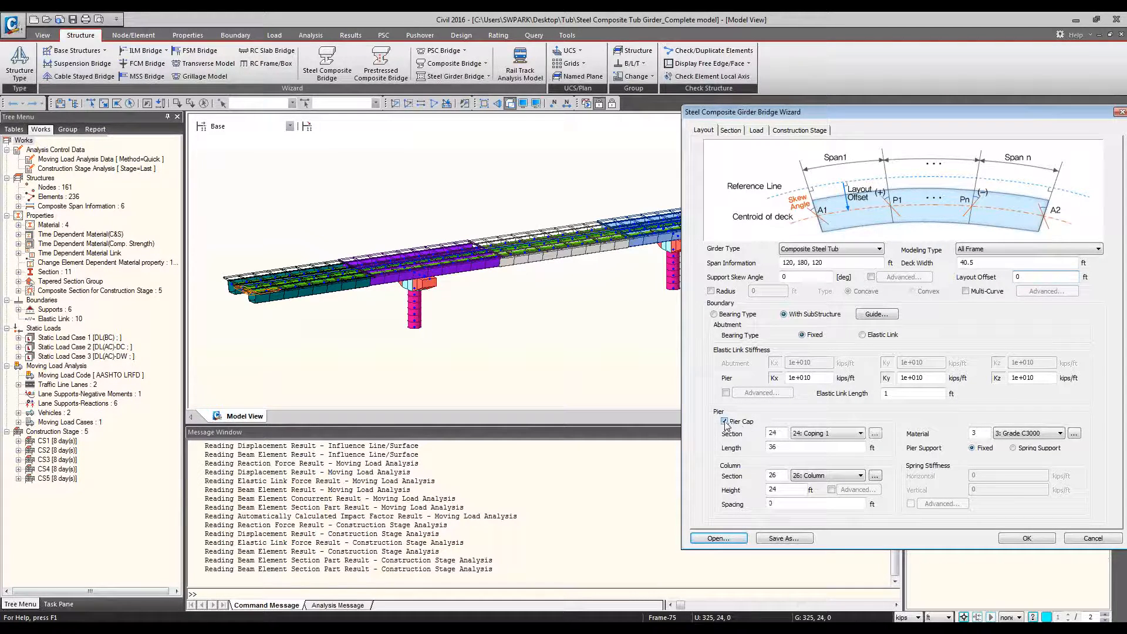
{"action": "left_click", "coordinate": [875, 433]}
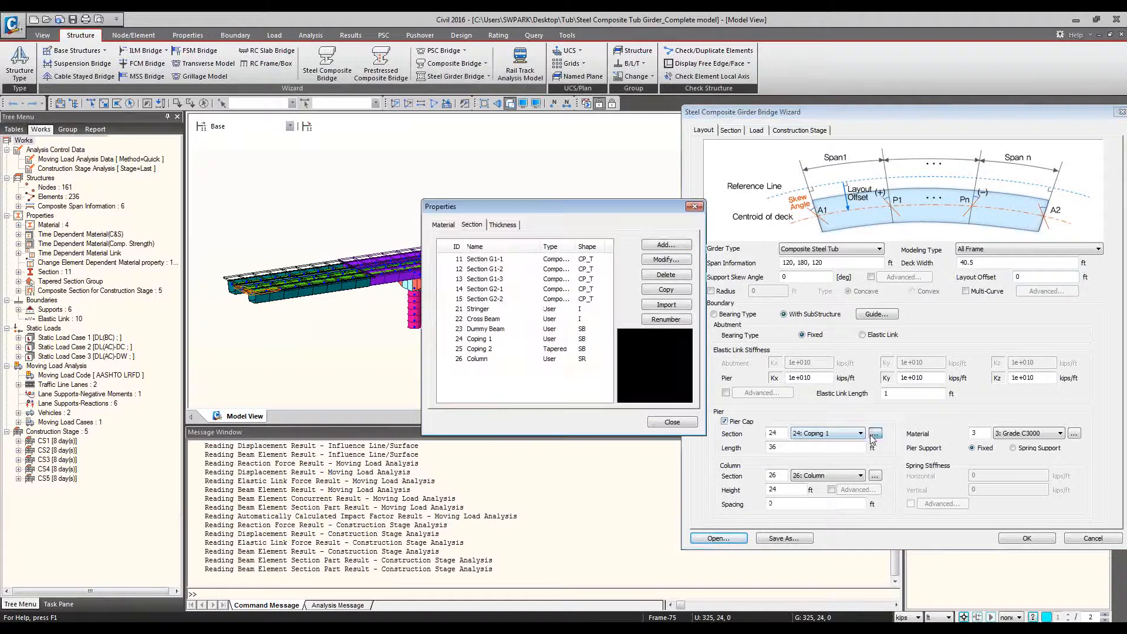
{"action": "left_click", "coordinate": [500, 340]}
{"action": "left_click", "coordinate": [496, 350]}
{"action": "left_click", "coordinate": [498, 339]}
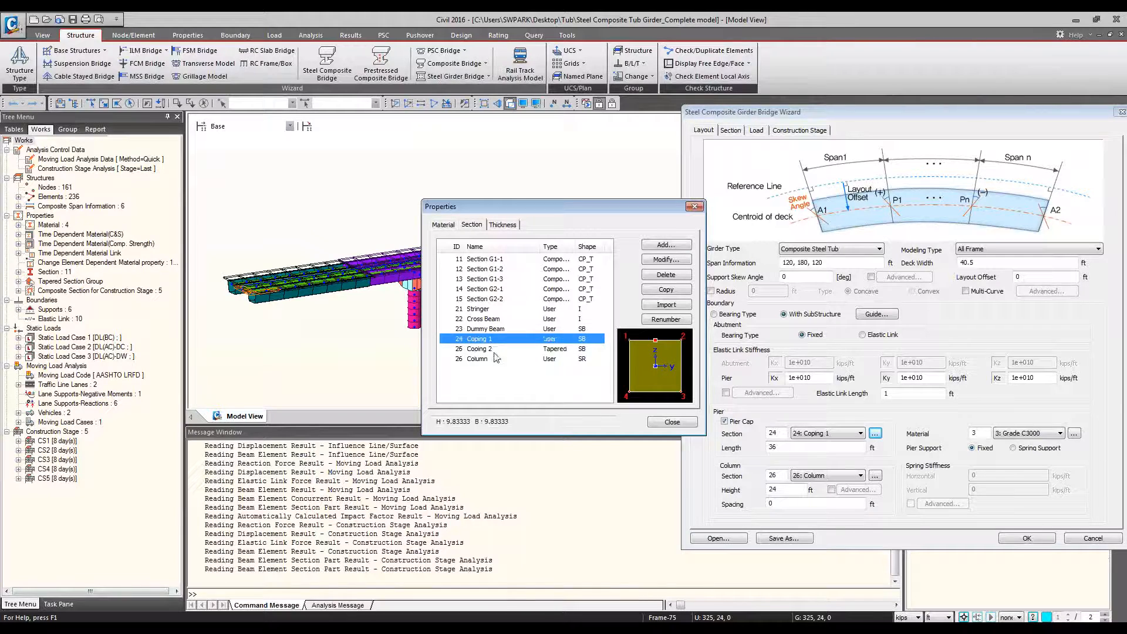
{"action": "left_click", "coordinate": [689, 206]}
{"action": "left_click", "coordinate": [796, 450]}
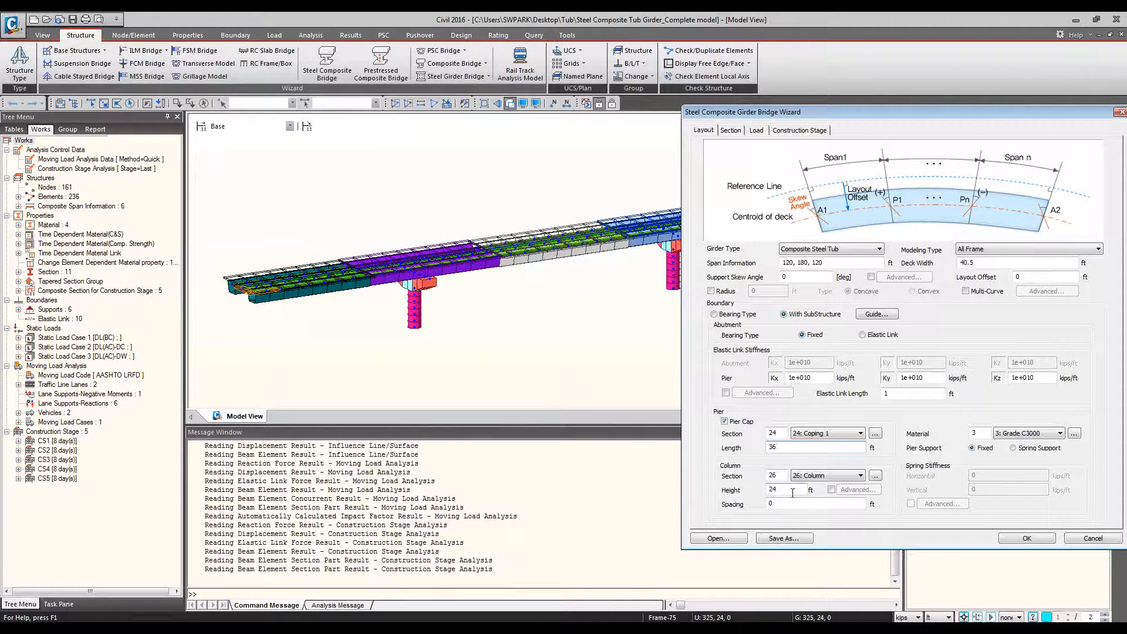
{"action": "left_click", "coordinate": [875, 435]}
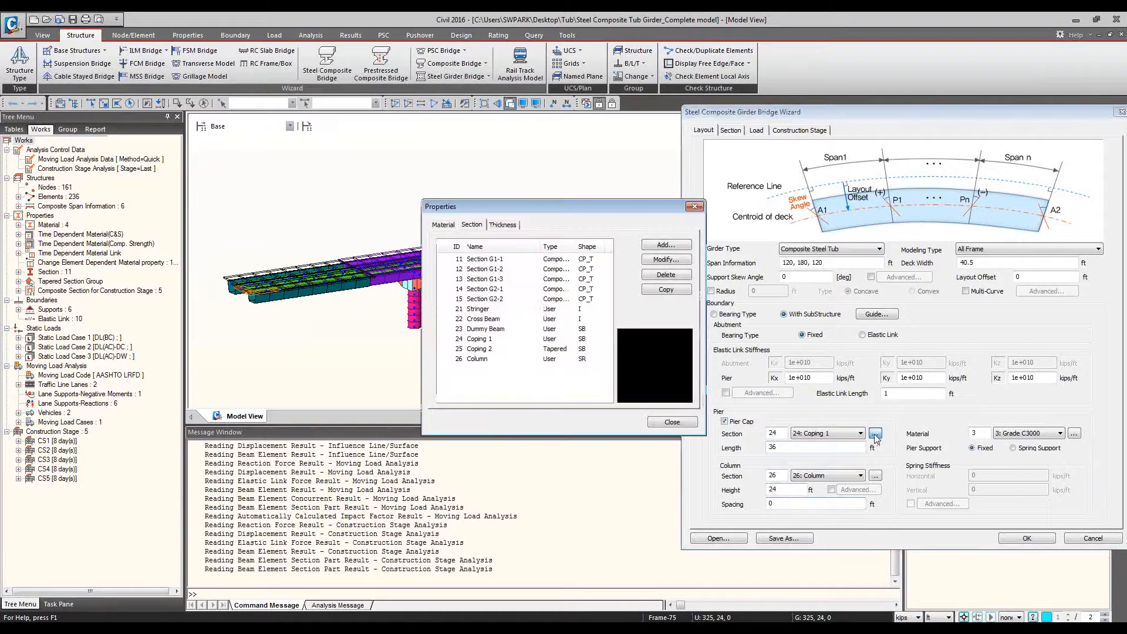
{"action": "left_click", "coordinate": [700, 206]}
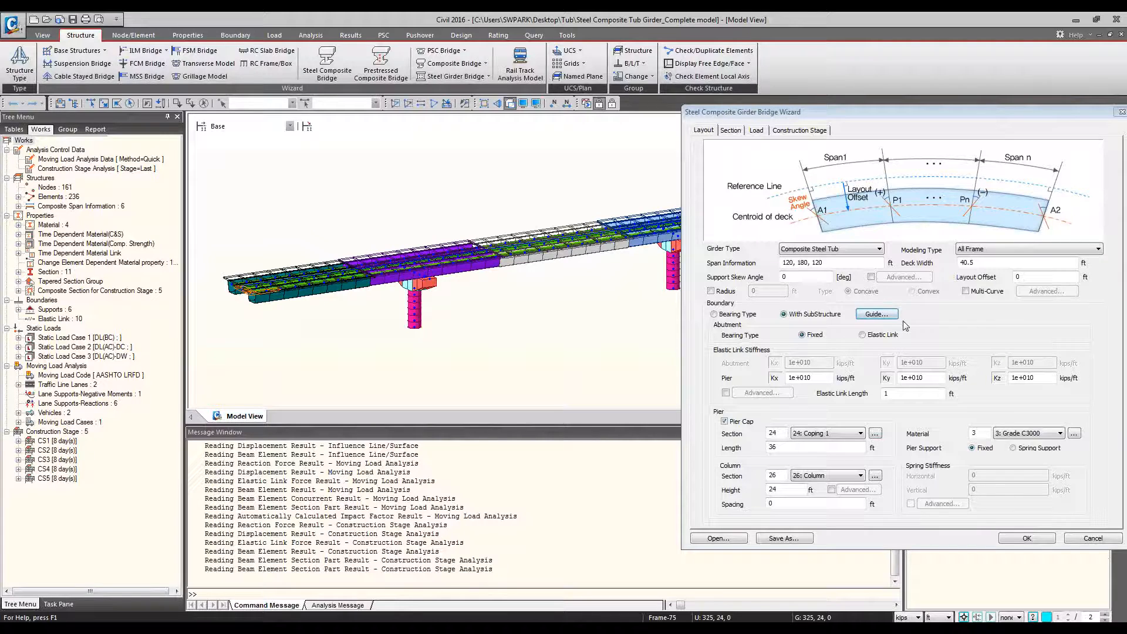
View the boundary guide diagram that explains the pier cap, column and elastic link dimensions
{"action": "left_click_drag", "start_coordinate": [940, 111], "coordinate": [799, 113]}
{"action": "left_click", "coordinate": [735, 316]}
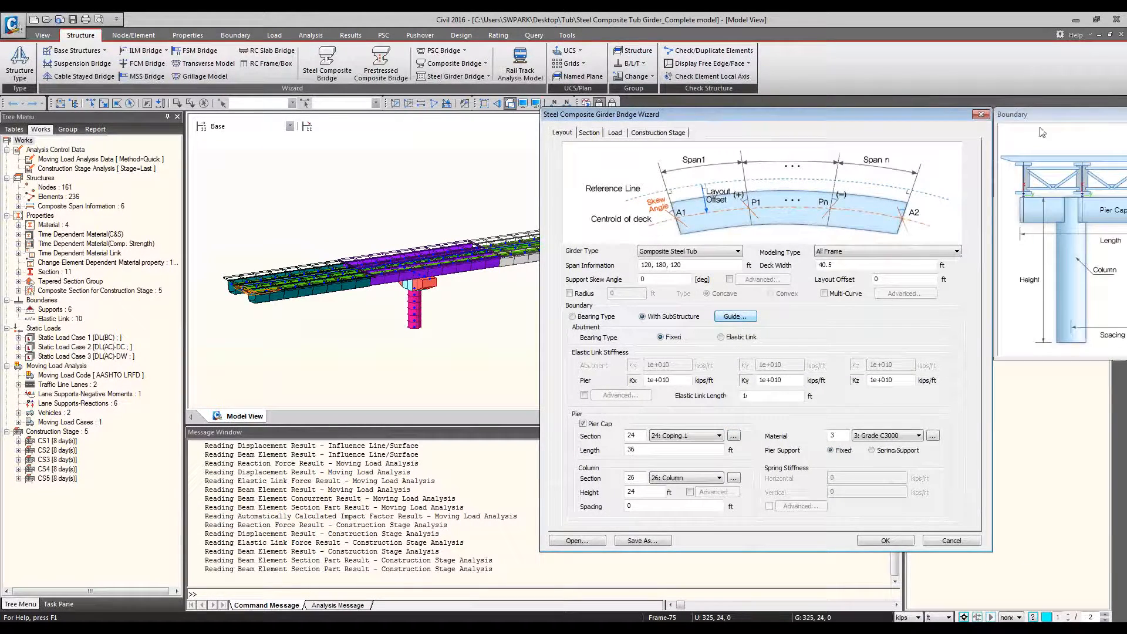
{"action": "left_click_drag", "start_coordinate": [908, 114], "coordinate": [726, 124]}
{"action": "left_click_drag", "start_coordinate": [1064, 111], "coordinate": [798, 134]}
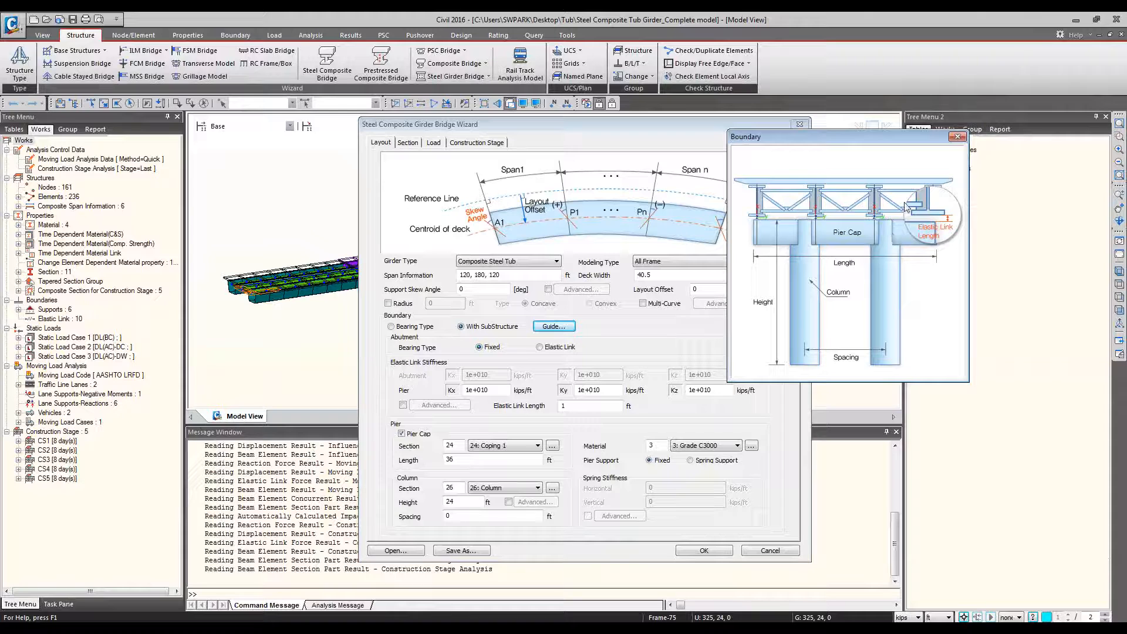
{"action": "left_click", "coordinate": [959, 138]}
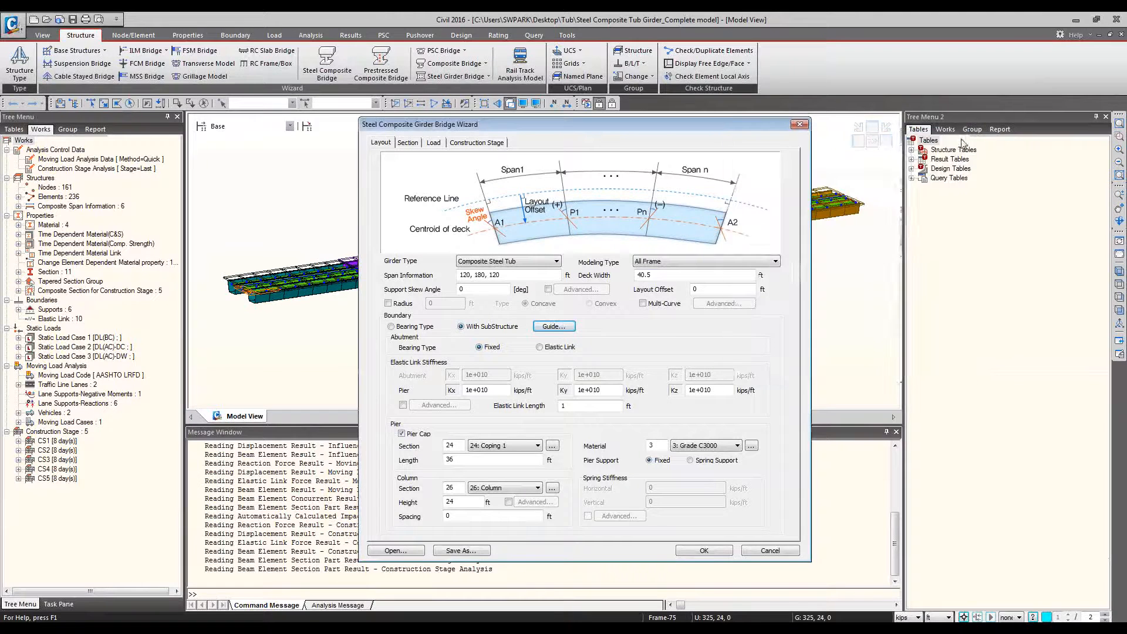
Review the wizard's section settings, including the deck thickness and the girder offsets
{"action": "left_click", "coordinate": [408, 143]}
{"action": "left_click_drag", "start_coordinate": [546, 124], "coordinate": [822, 133]}
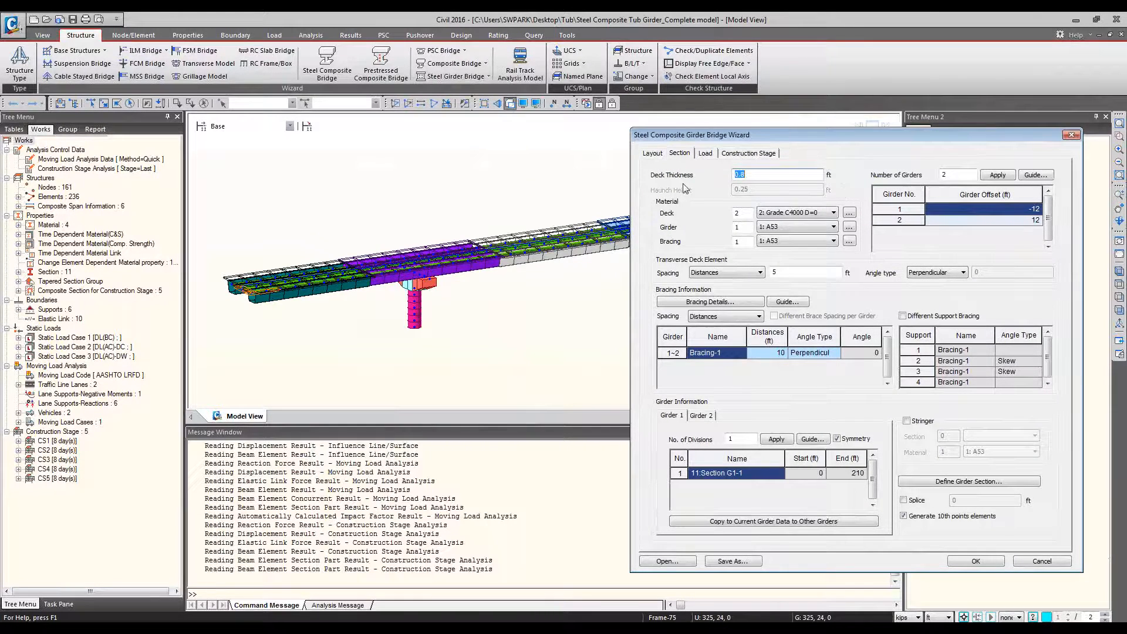
{"action": "type", "text": "0.3"}
{"action": "left_click_drag", "start_coordinate": [965, 134], "coordinate": [963, 141]}
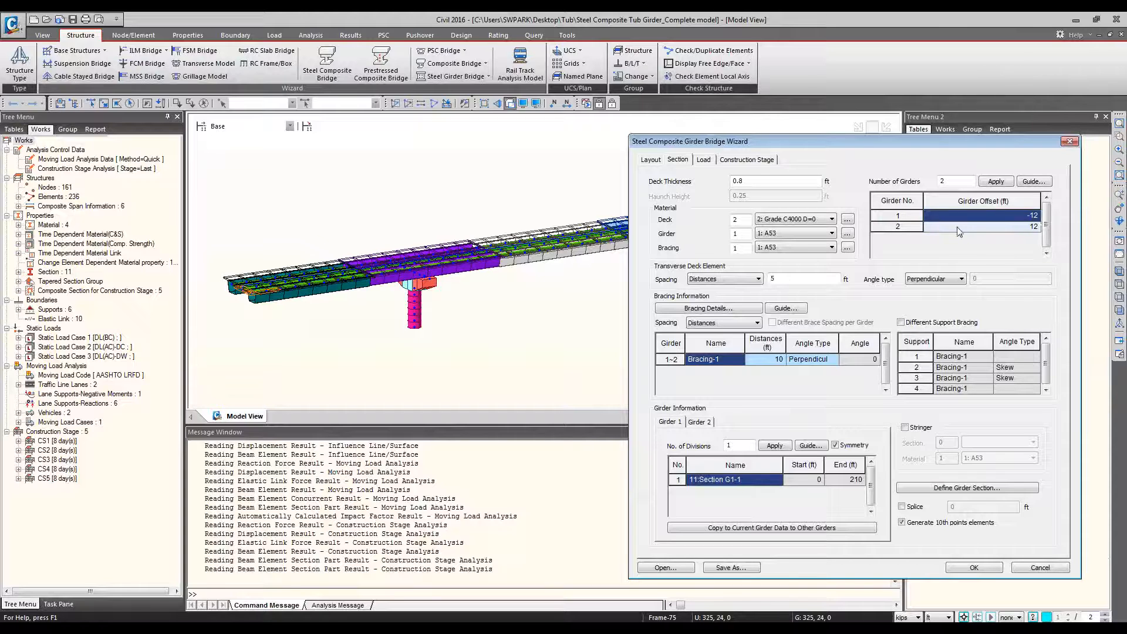
Close the wizard and display the bridge model end-on to show its cross section
{"action": "left_click", "coordinate": [1070, 142]}
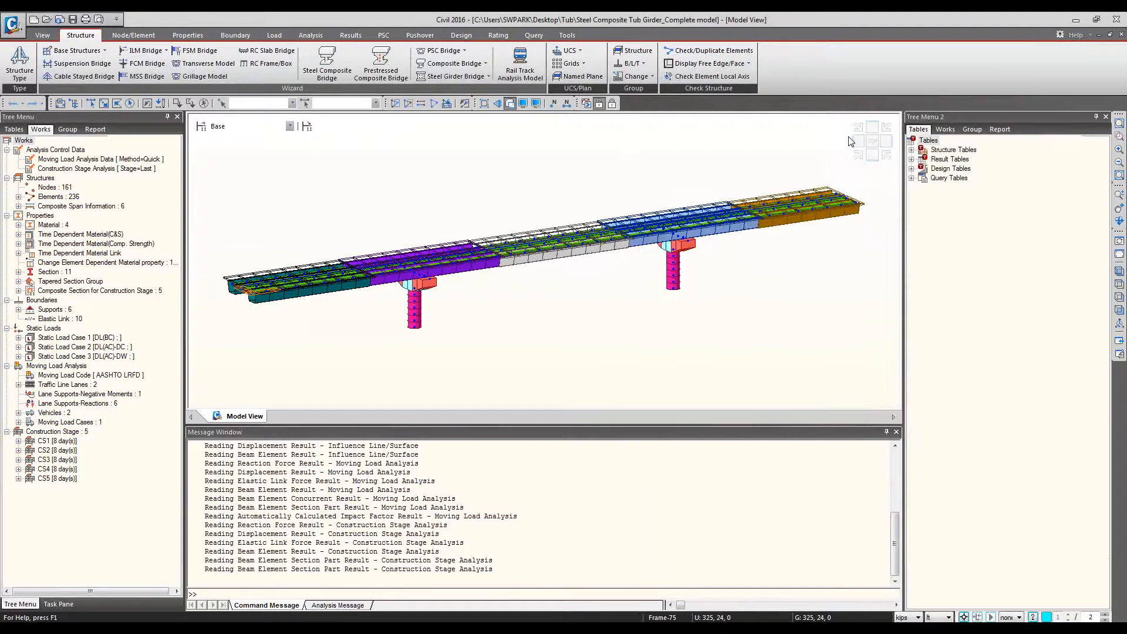
{"action": "left_click", "coordinate": [852, 141]}
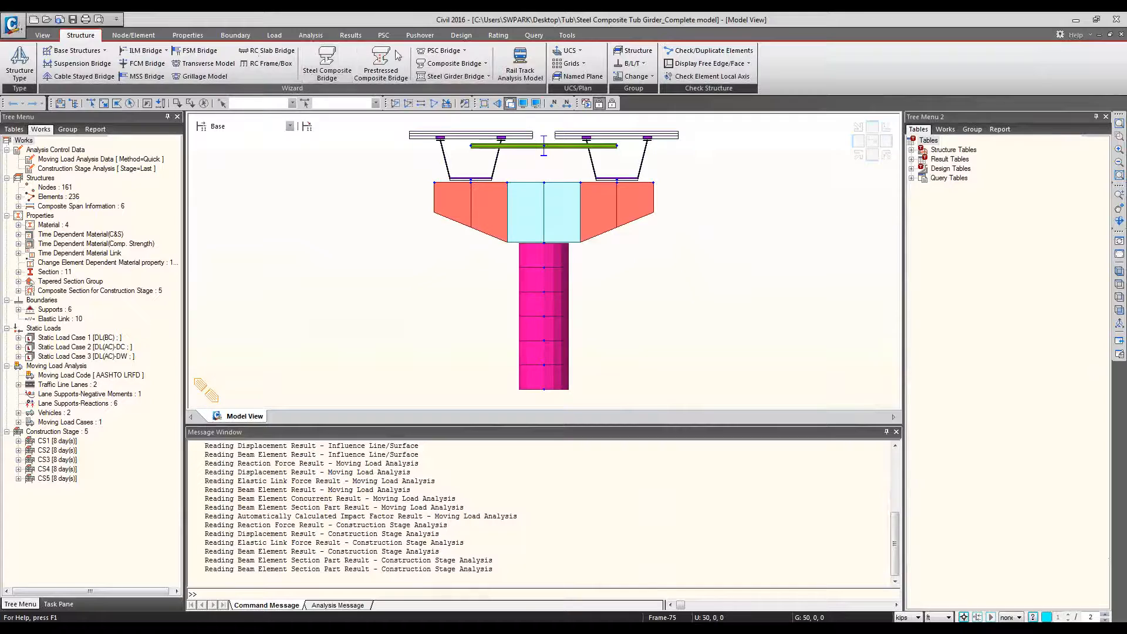
Reopen the Steel Composite Bridge wizard beside the cross-section view and reload Steel Tub Wizard.wzd
{"action": "left_click", "coordinate": [397, 54]}
{"action": "left_click_drag", "start_coordinate": [361, 51], "coordinate": [1055, 127]}
{"action": "left_click", "coordinate": [730, 549]}
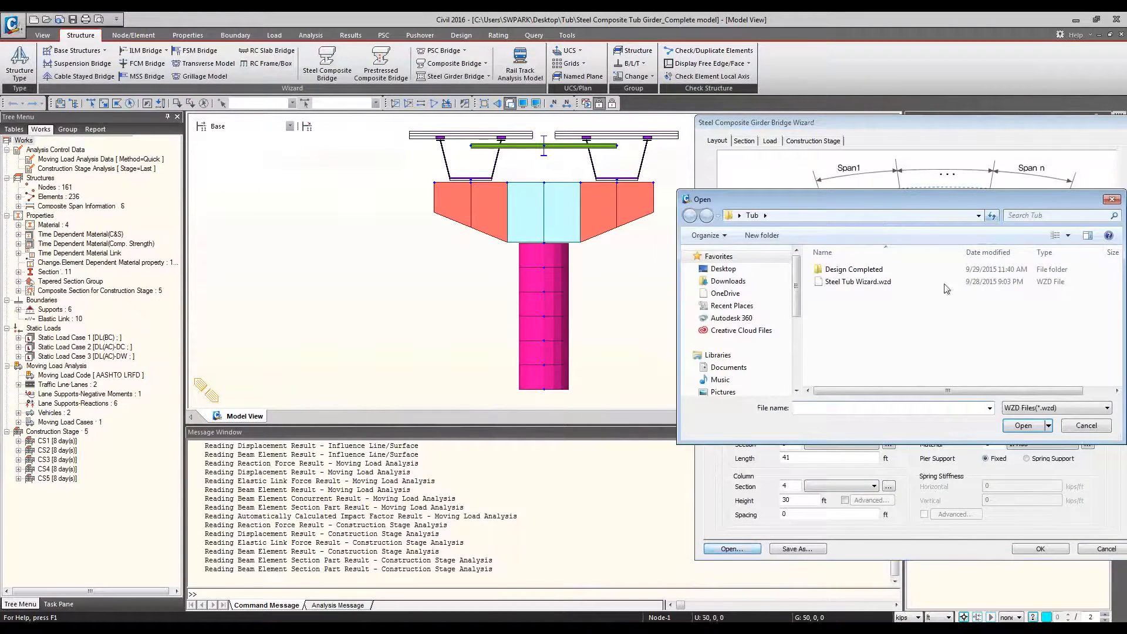
{"action": "double_click", "coordinate": [944, 284]}
Inspect the Bracing-1 definition in the section settings, including its single beam type and top flange gap
{"action": "left_click", "coordinate": [743, 142]}
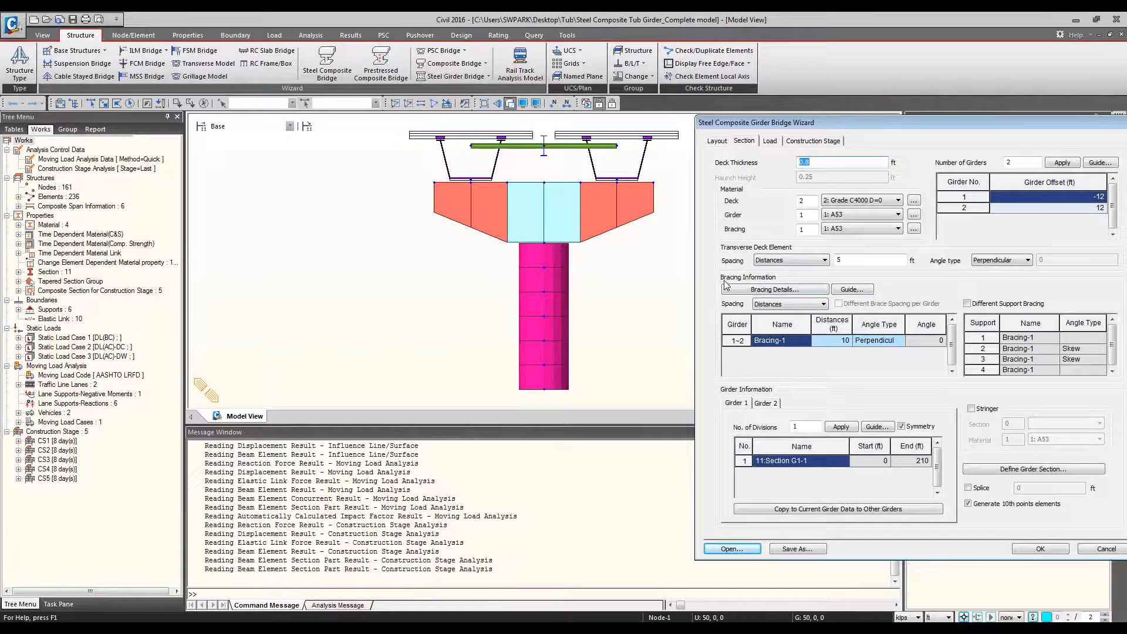
{"action": "left_click", "coordinate": [766, 295]}
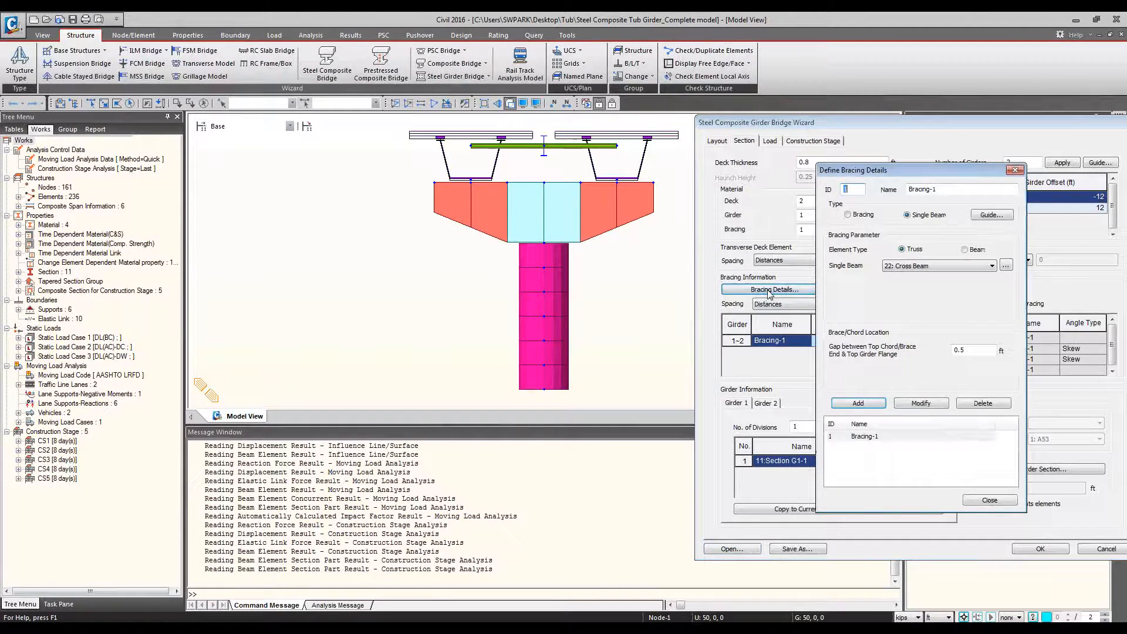
{"action": "left_click_drag", "start_coordinate": [932, 172], "coordinate": [930, 158]}
{"action": "left_click", "coordinate": [917, 203]}
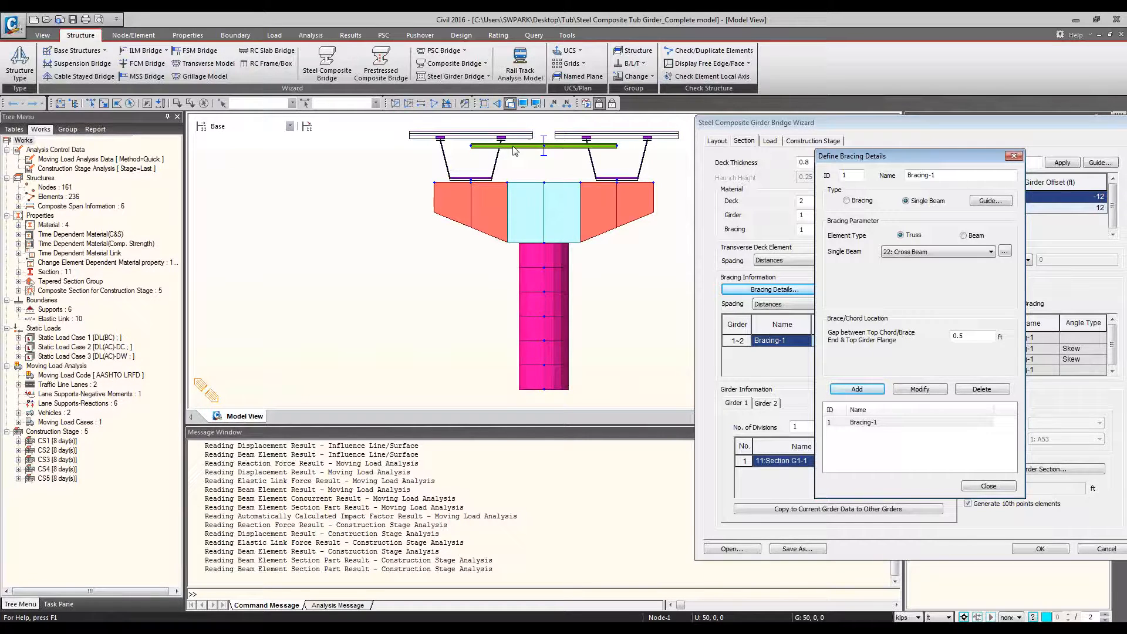
{"action": "left_click", "coordinate": [977, 332]}
{"action": "left_click", "coordinate": [906, 424]}
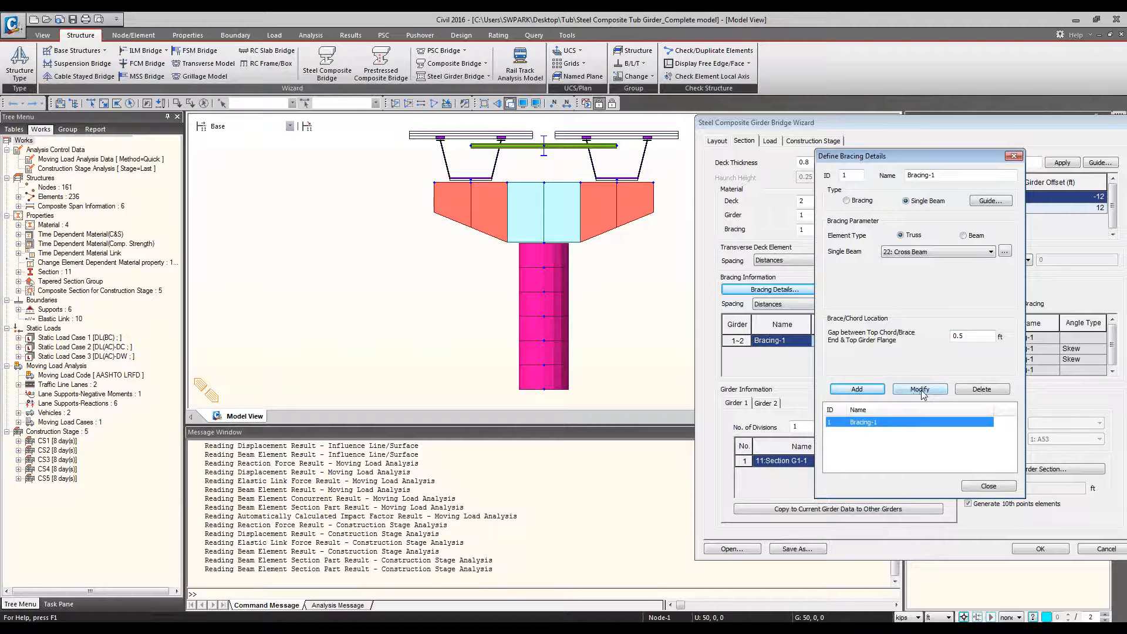
{"action": "left_click", "coordinate": [988, 486]}
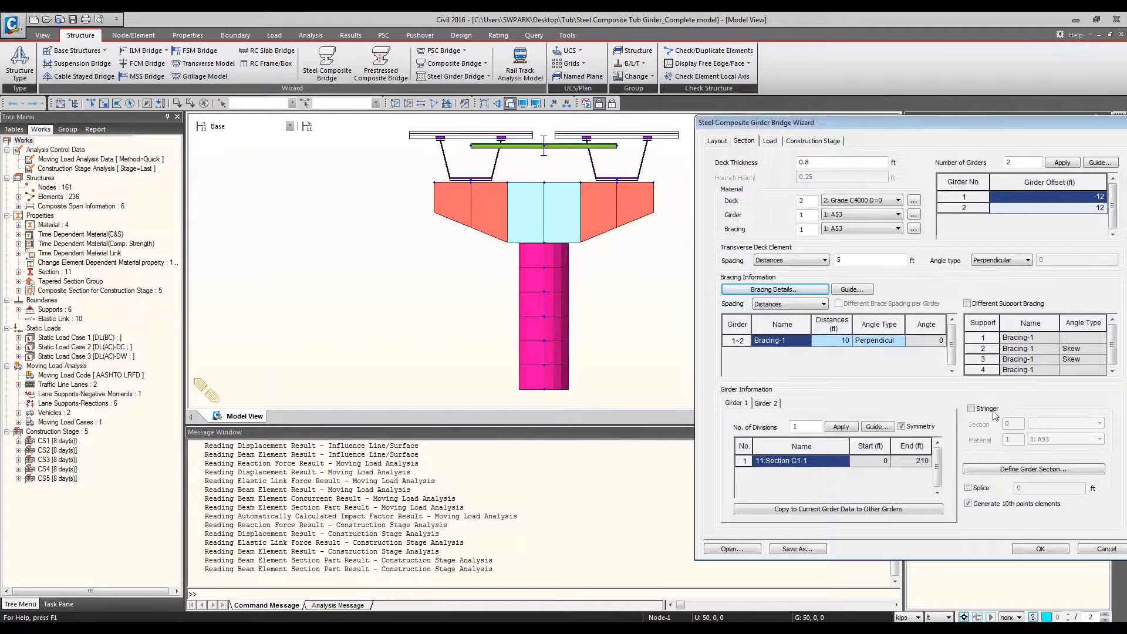
Examine the bracing distance between girders 1 and 2 and the available bracing spacing options
{"action": "left_click", "coordinate": [843, 343]}
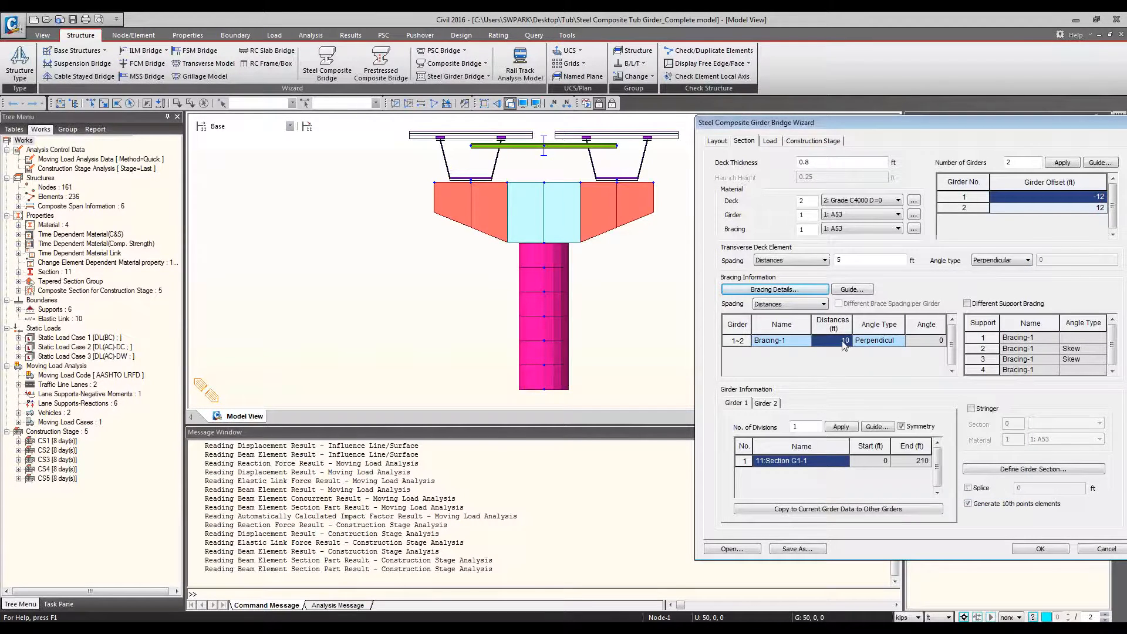
{"action": "left_click", "coordinate": [808, 307]}
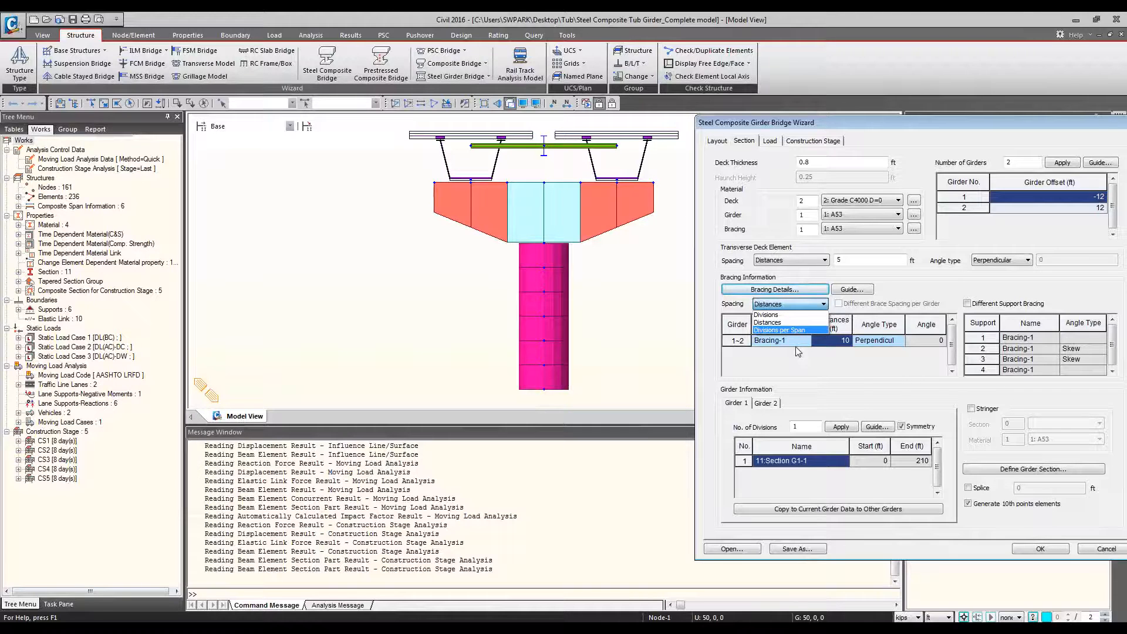
{"action": "left_click", "coordinate": [829, 363]}
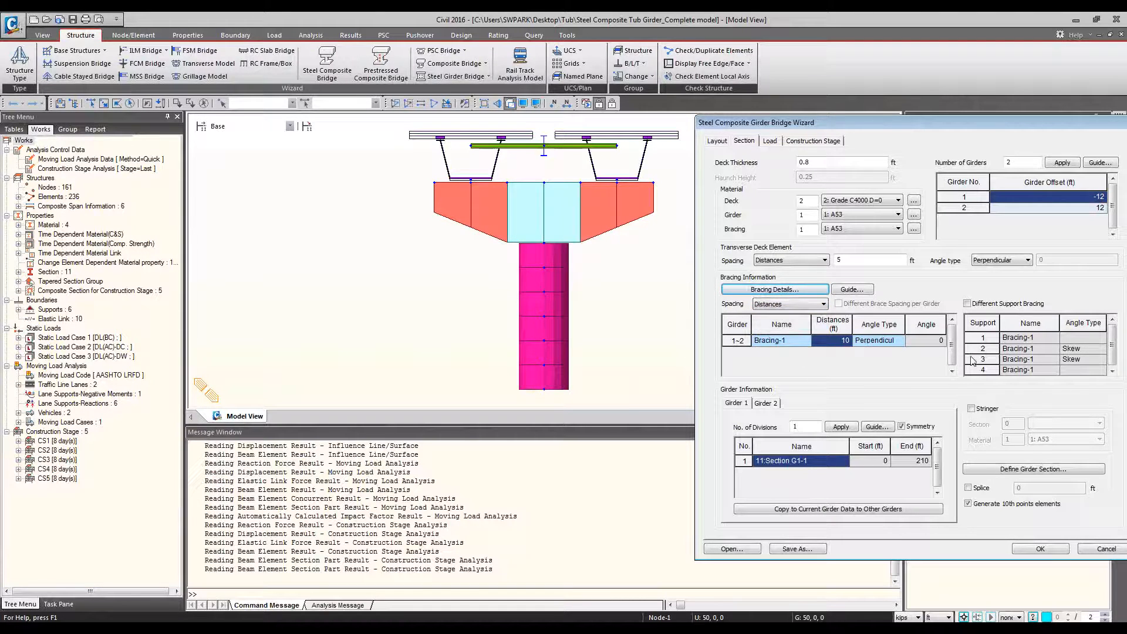
{"action": "left_click_drag", "start_coordinate": [974, 122], "coordinate": [926, 121]}
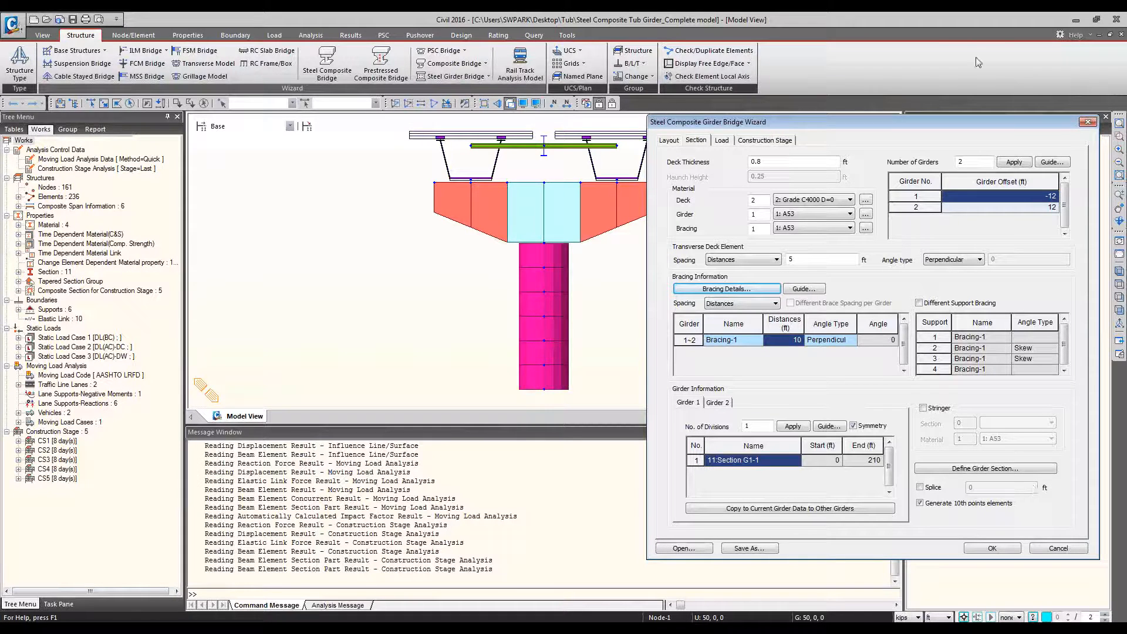
Close the bridge wizard and display the complete bridge model in an isometric view
{"action": "left_click_drag", "start_coordinate": [821, 120], "coordinate": [848, 254]}
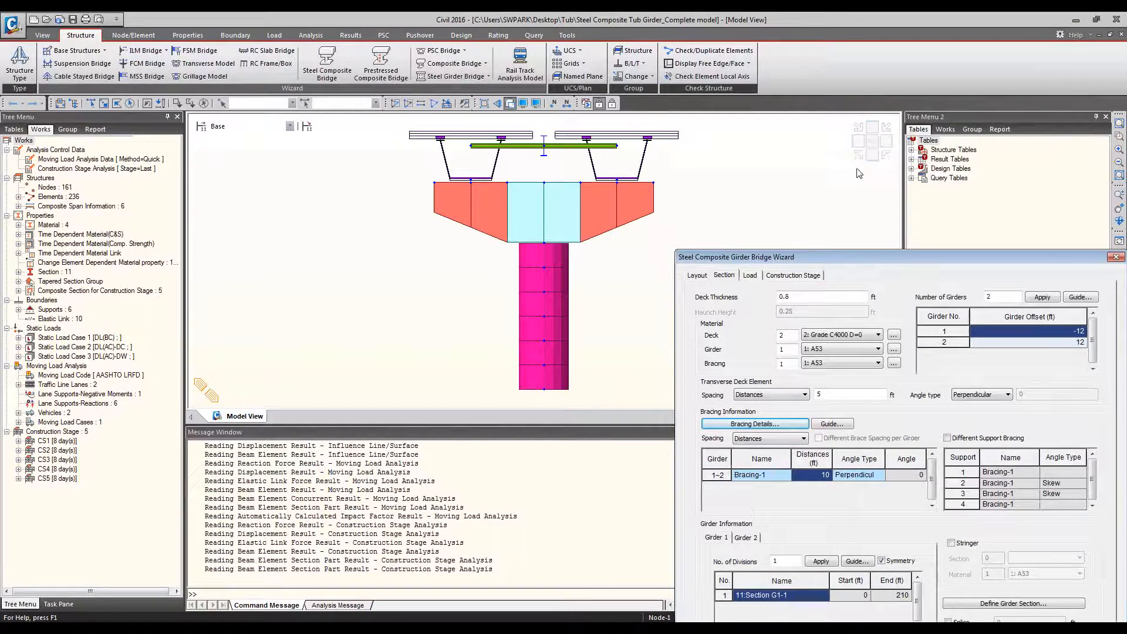
{"action": "left_click", "coordinate": [1114, 257]}
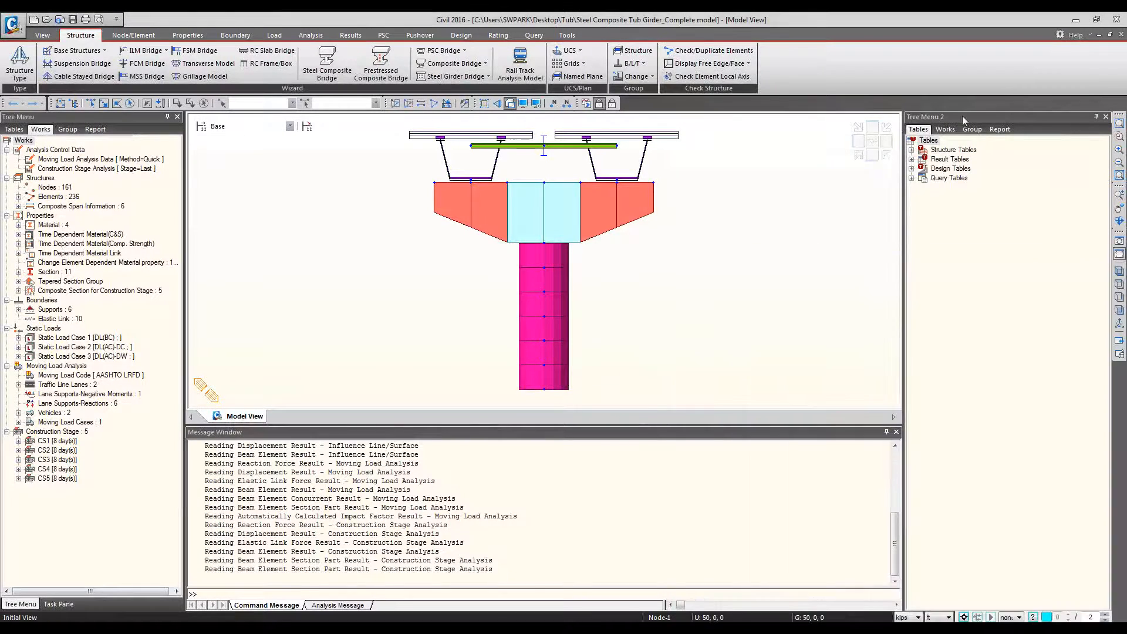
{"action": "left_click", "coordinate": [858, 156]}
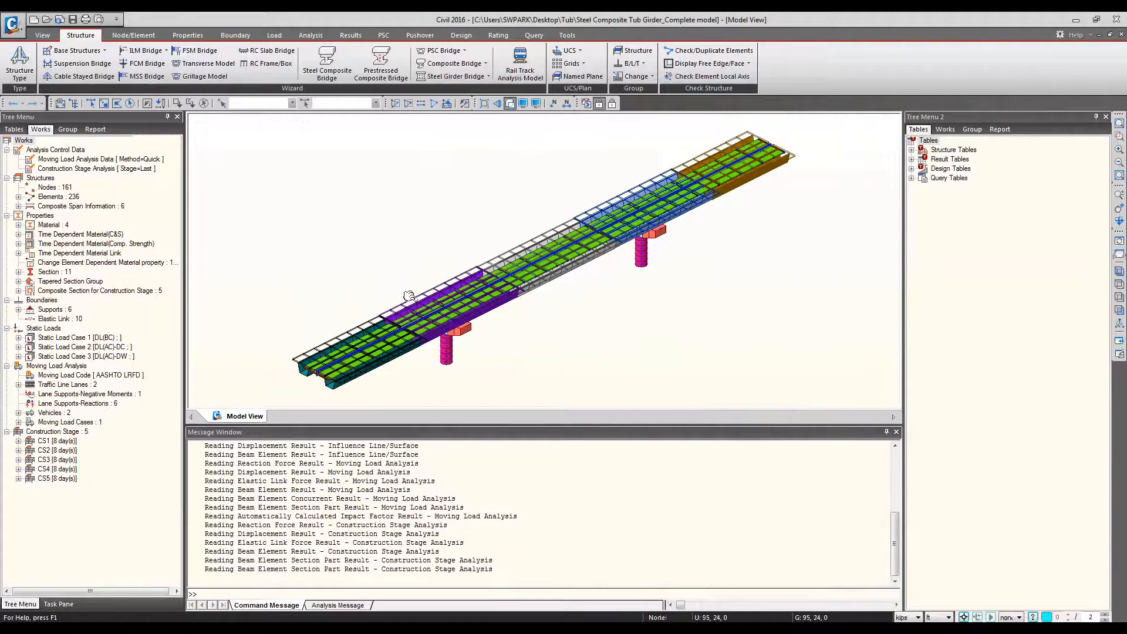
{"action": "scroll", "coordinate": [409, 295], "scroll_direction": "up", "scroll_amount": 1}
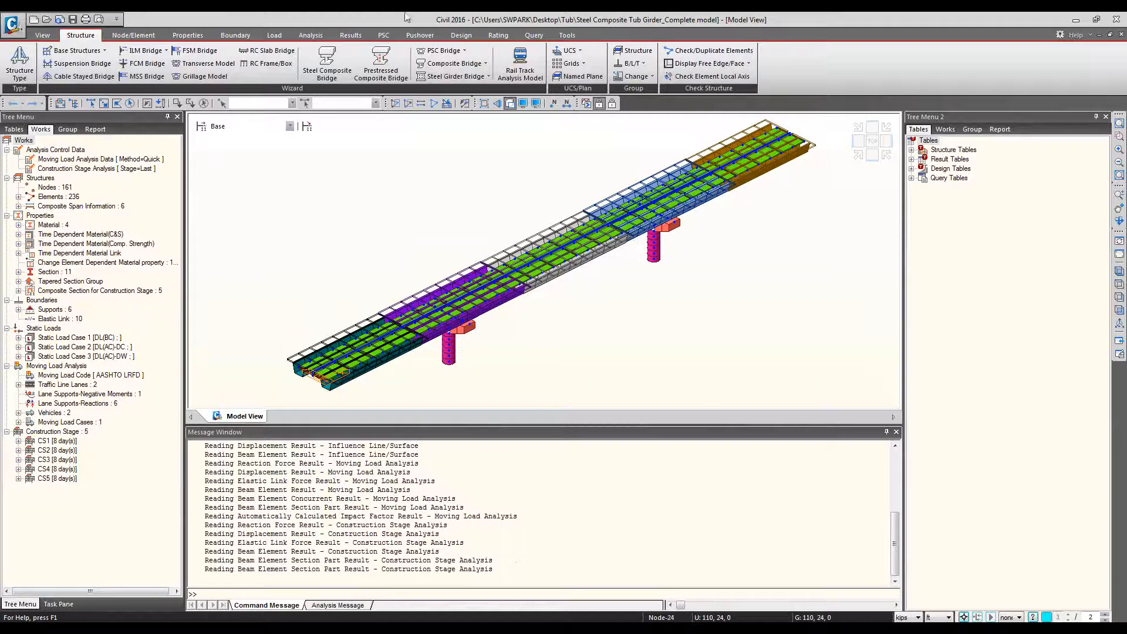
Reopen the Steel Composite Bridge wizard, reload Steel Tub Wizard.wzd, and display its section settings
{"action": "left_click", "coordinate": [327, 62]}
{"action": "left_click_drag", "start_coordinate": [376, 54], "coordinate": [999, 153]}
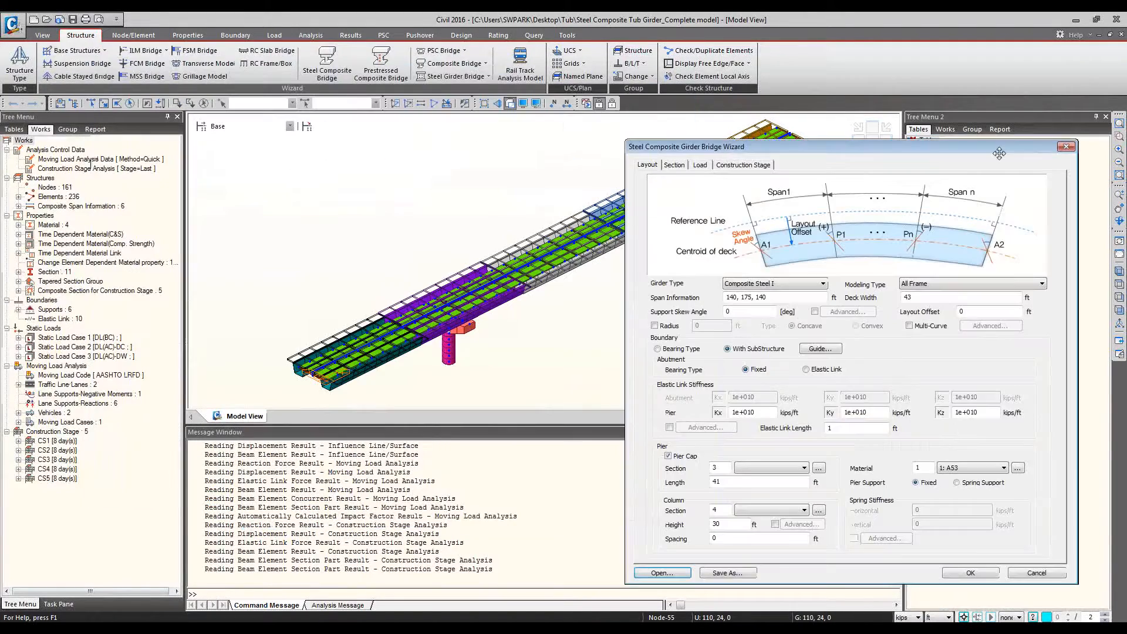
{"action": "left_click", "coordinate": [674, 165]}
{"action": "left_click", "coordinate": [672, 572]}
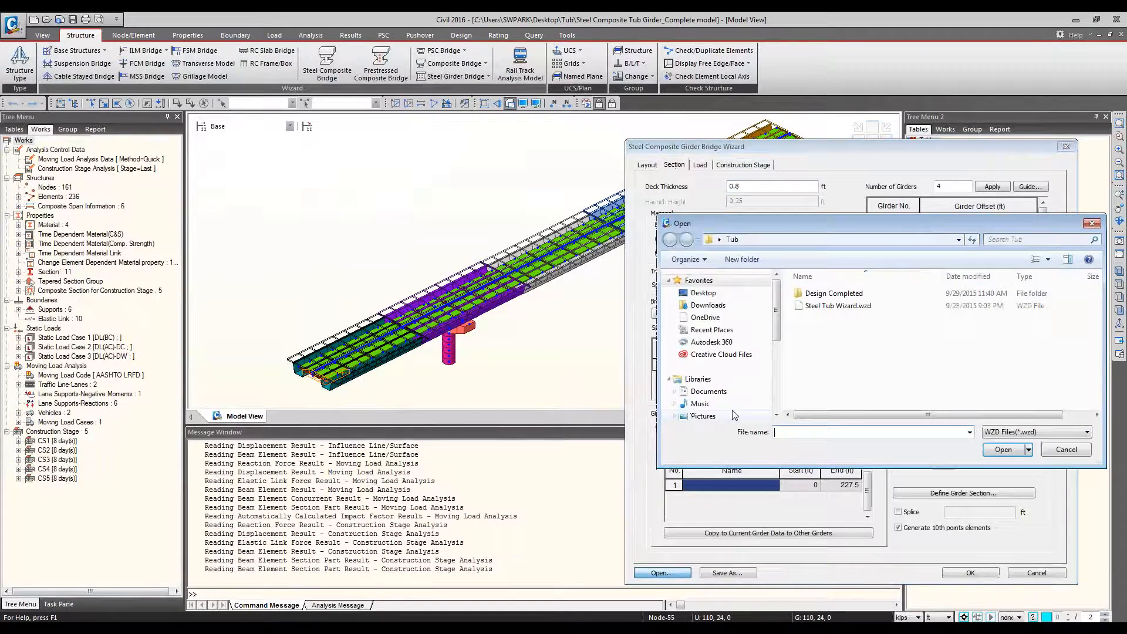
{"action": "double_click", "coordinate": [824, 306]}
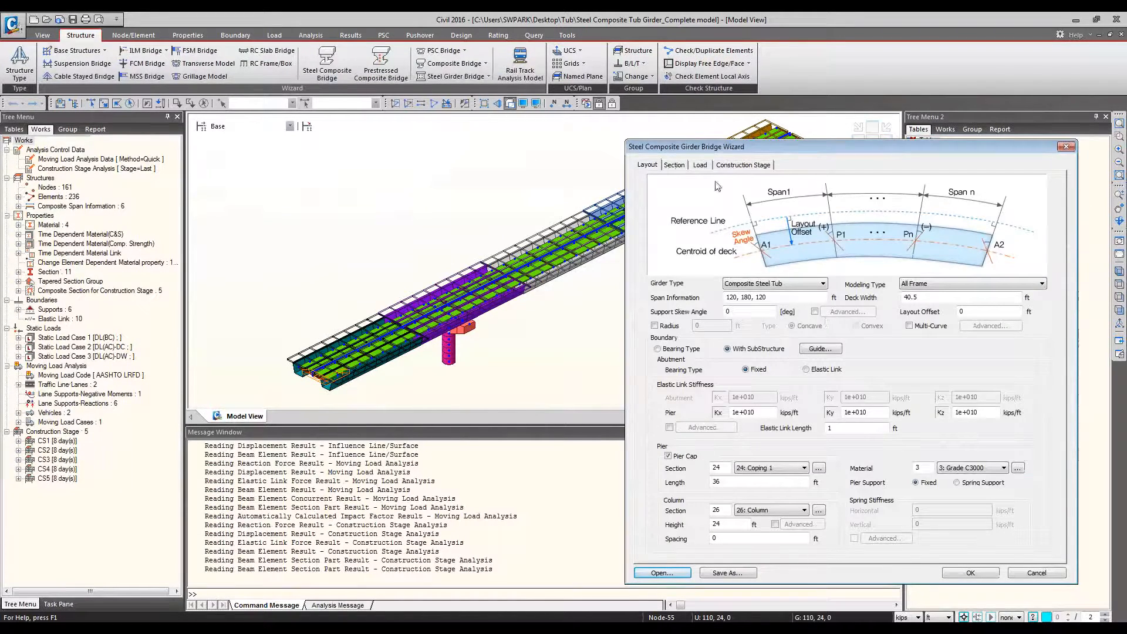
{"action": "left_click", "coordinate": [675, 165]}
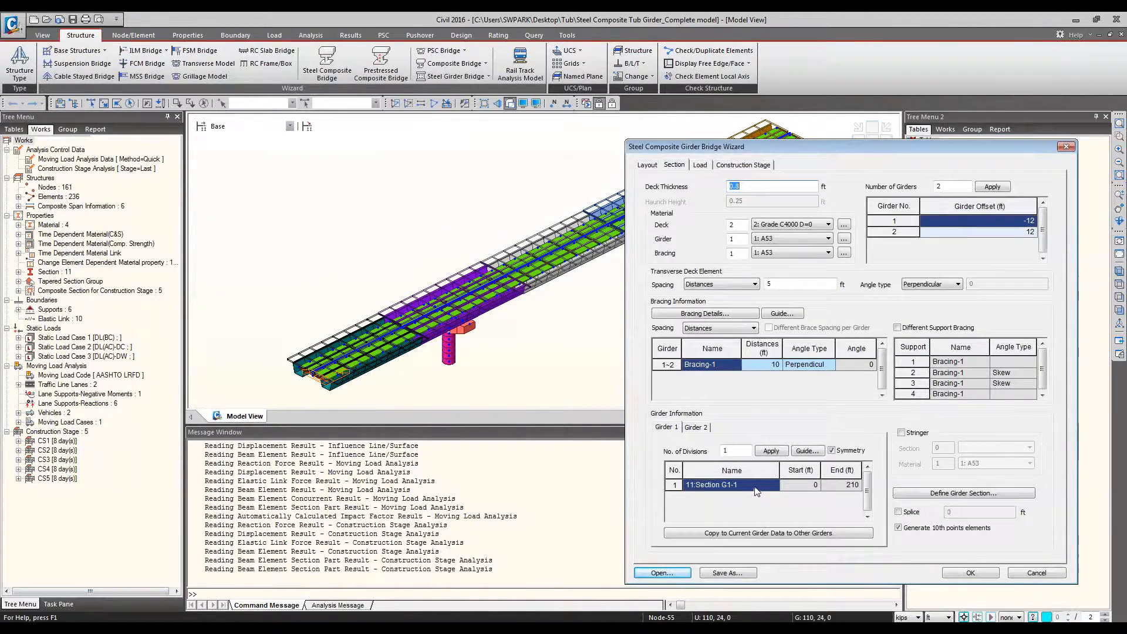
Examine the girder division settings for girders 1 and 2 and the option for copying girder data to other girders
{"action": "left_click", "coordinate": [739, 450]}
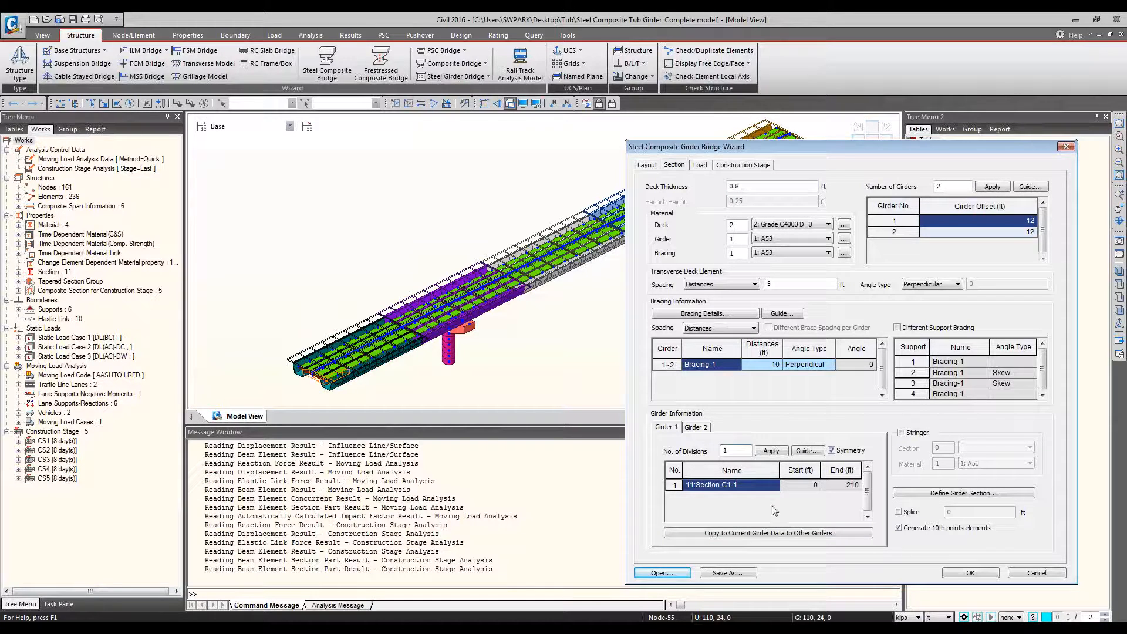
{"action": "left_click", "coordinate": [792, 534]}
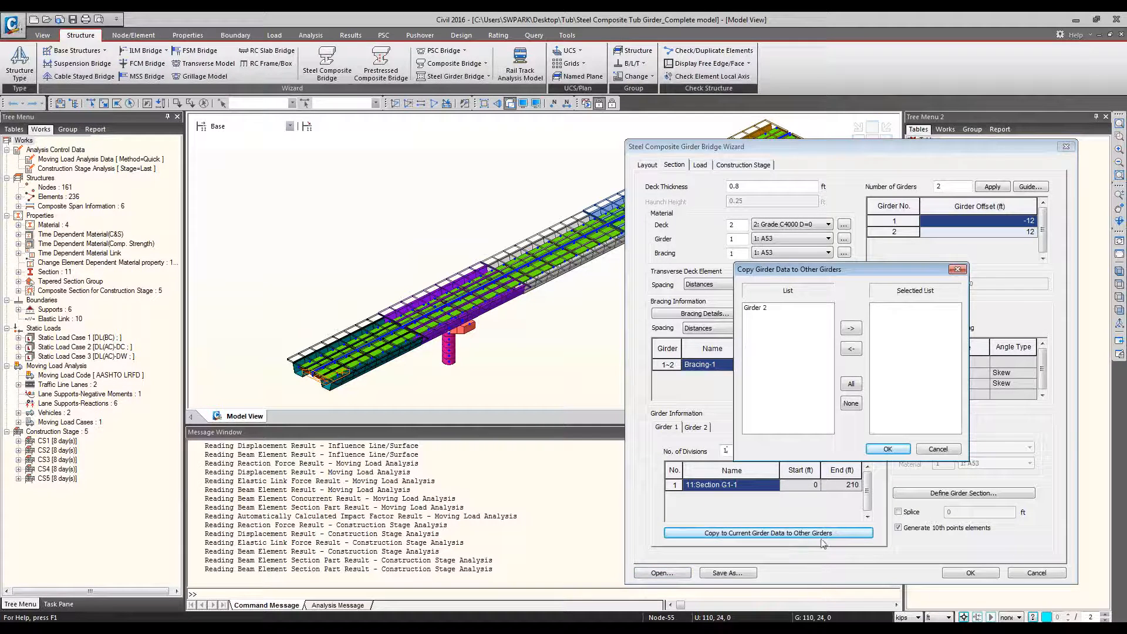
{"action": "left_click", "coordinate": [786, 308]}
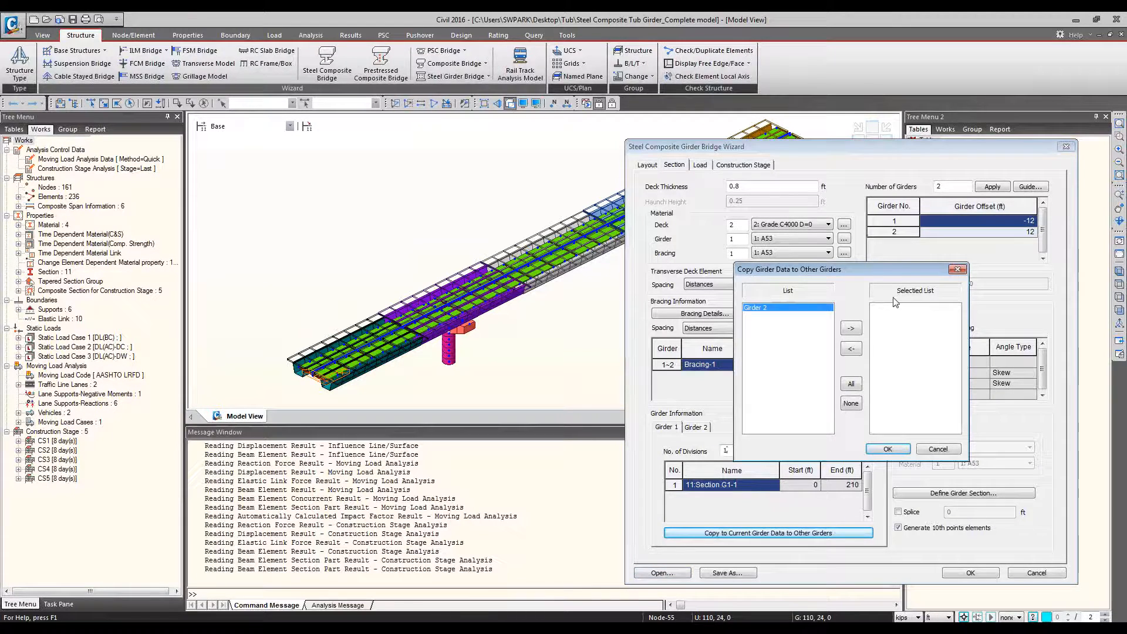
{"action": "left_click", "coordinate": [938, 449]}
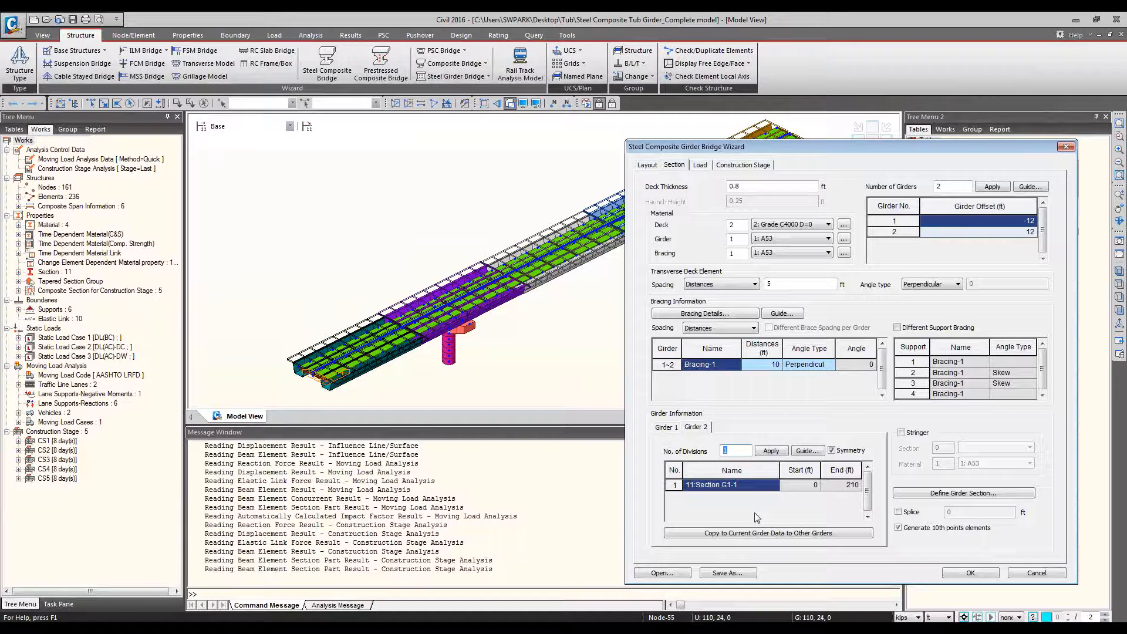
{"action": "left_click_drag", "start_coordinate": [807, 148], "coordinate": [793, 123]}
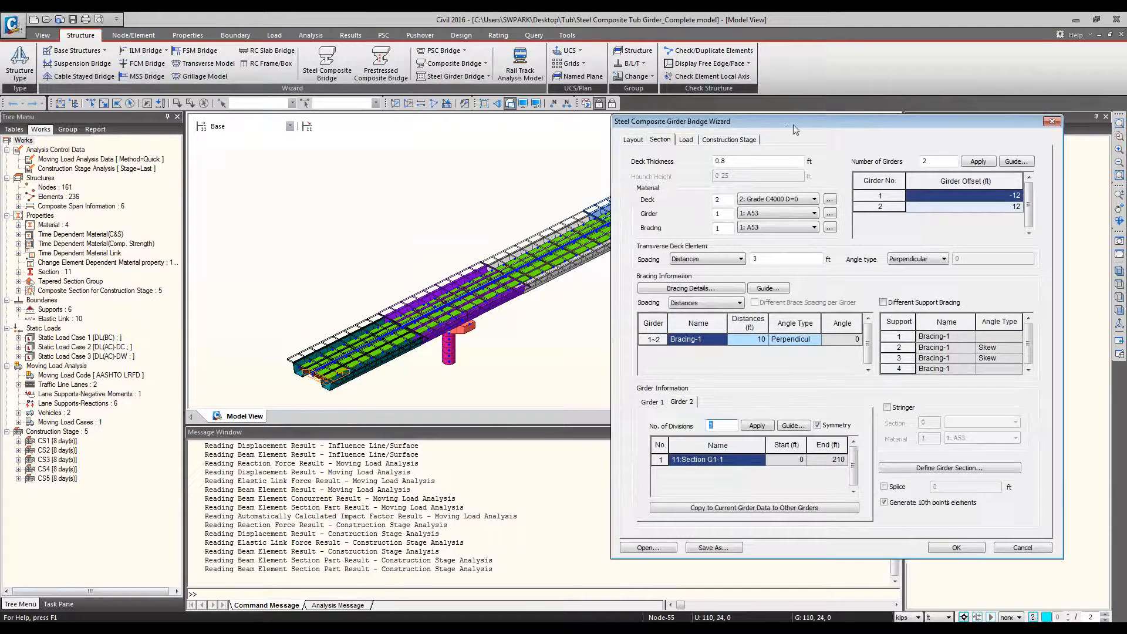
Compare the pavement and barrier widths b1 to b5 in the load settings with the deck width in the layout settings
{"action": "left_click", "coordinate": [688, 141]}
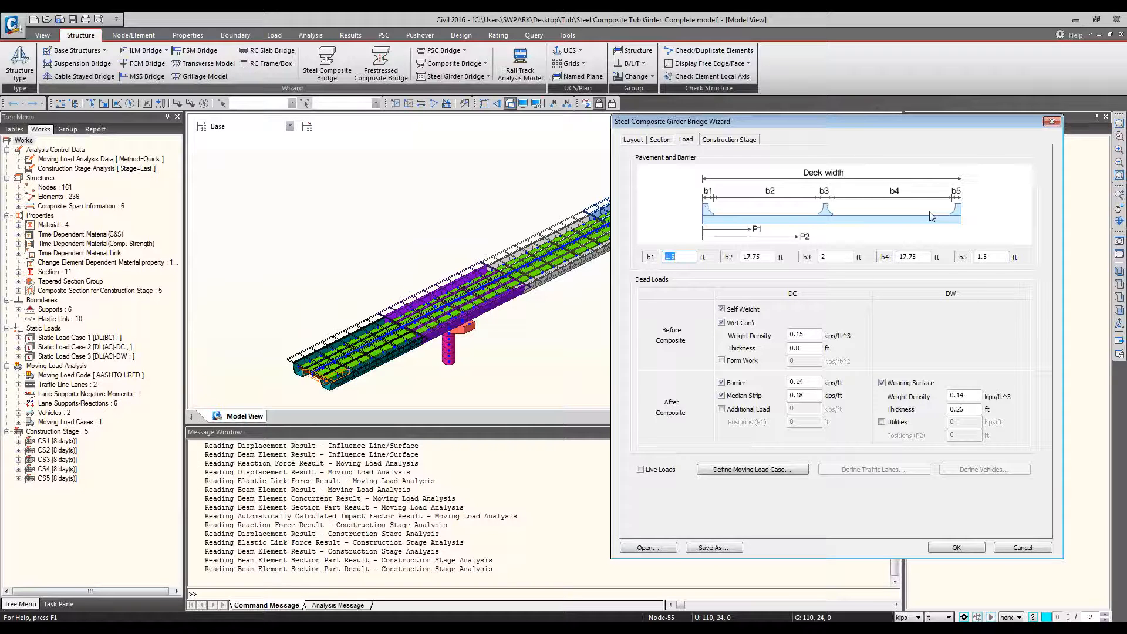
{"action": "left_click", "coordinate": [683, 257]}
{"action": "left_click", "coordinate": [977, 258]}
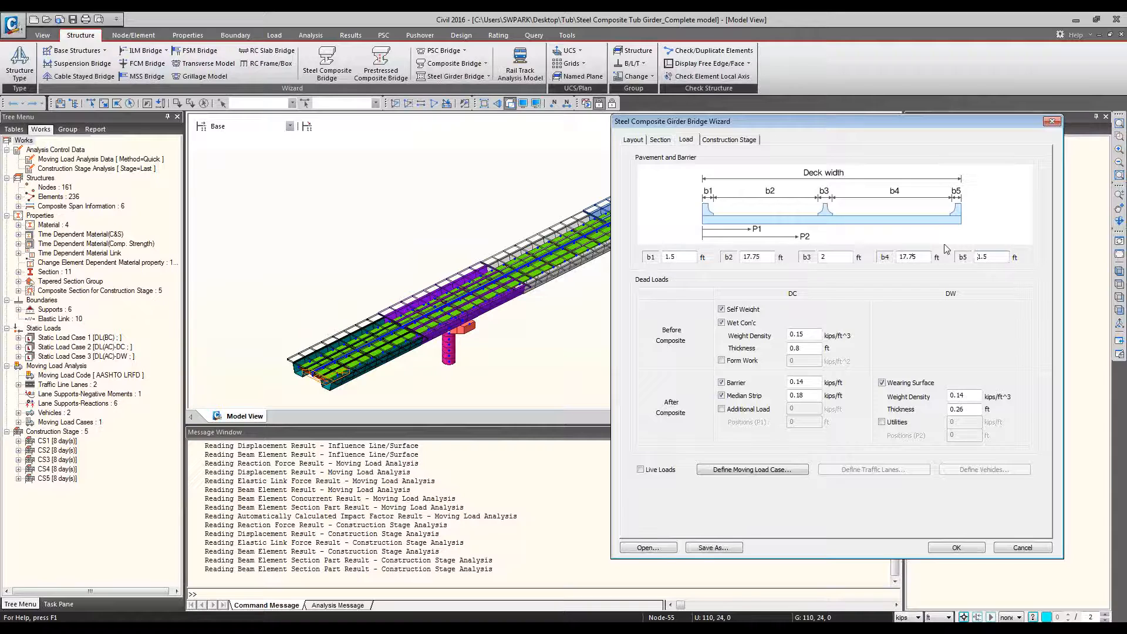
{"action": "left_click", "coordinate": [633, 144]}
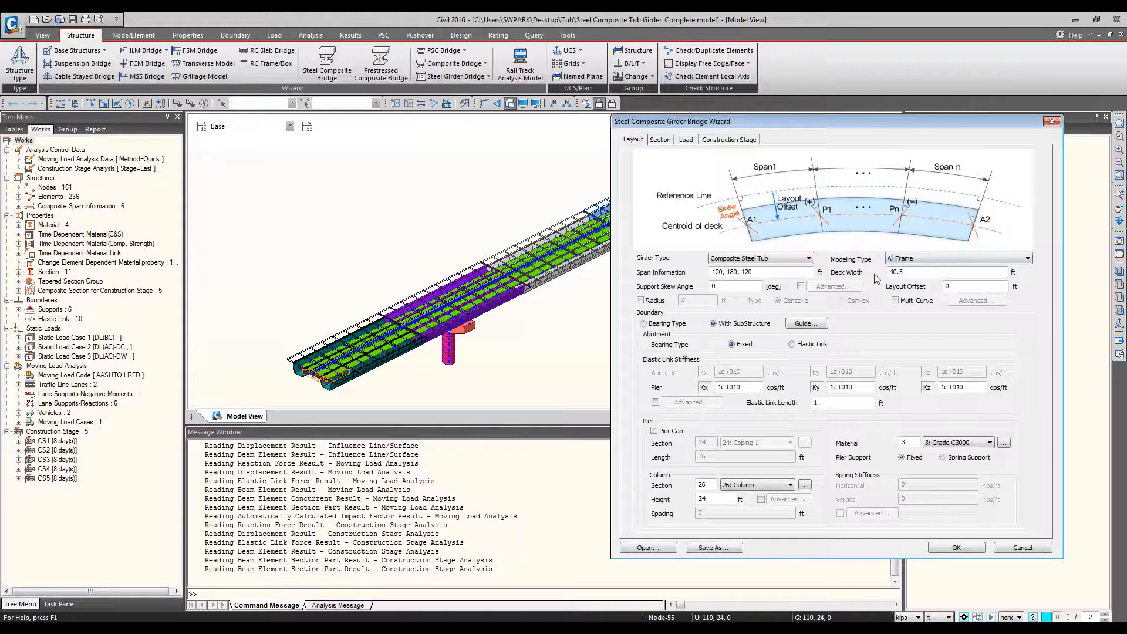
{"action": "left_click", "coordinate": [912, 273]}
{"action": "left_click_drag", "start_coordinate": [910, 274], "coordinate": [900, 274]}
{"action": "left_click", "coordinate": [685, 139]}
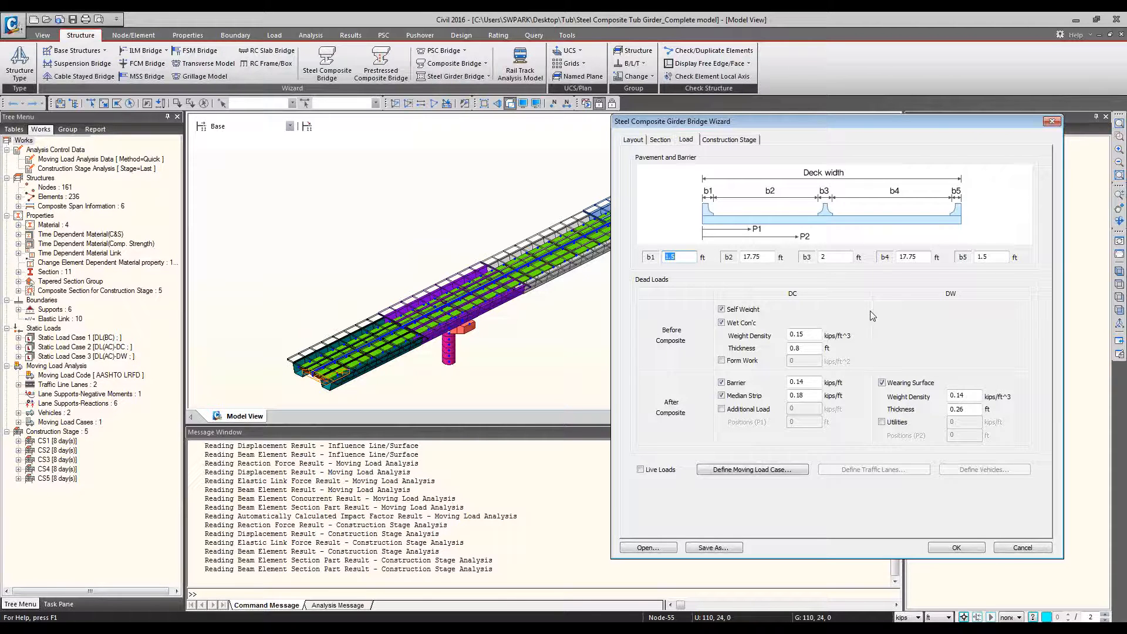
Enable live loads in the wizard's load settings and inspect the moving load code selection
{"action": "left_click_drag", "start_coordinate": [907, 124], "coordinate": [701, 128]}
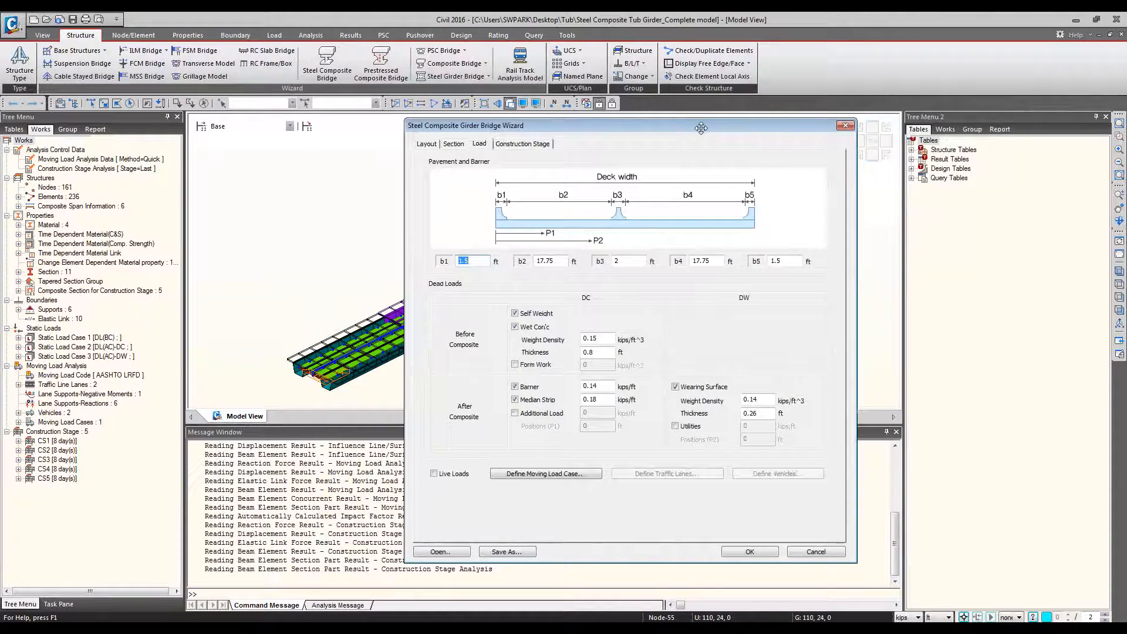
{"action": "left_click", "coordinate": [603, 336]}
{"action": "left_click", "coordinate": [458, 477]}
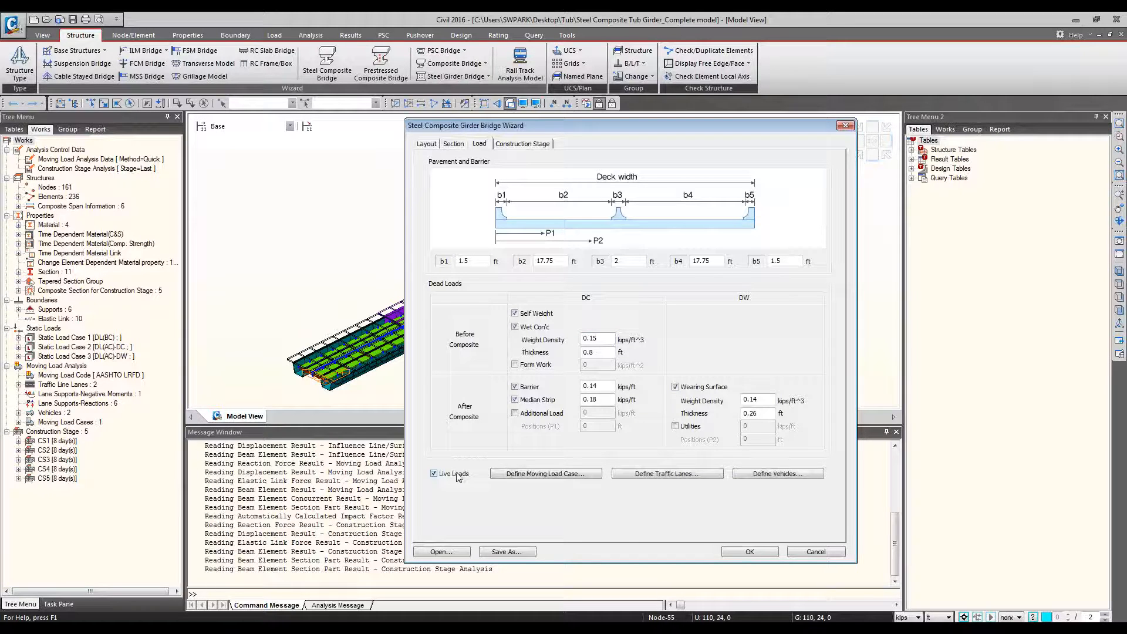
{"action": "left_click", "coordinate": [502, 473]}
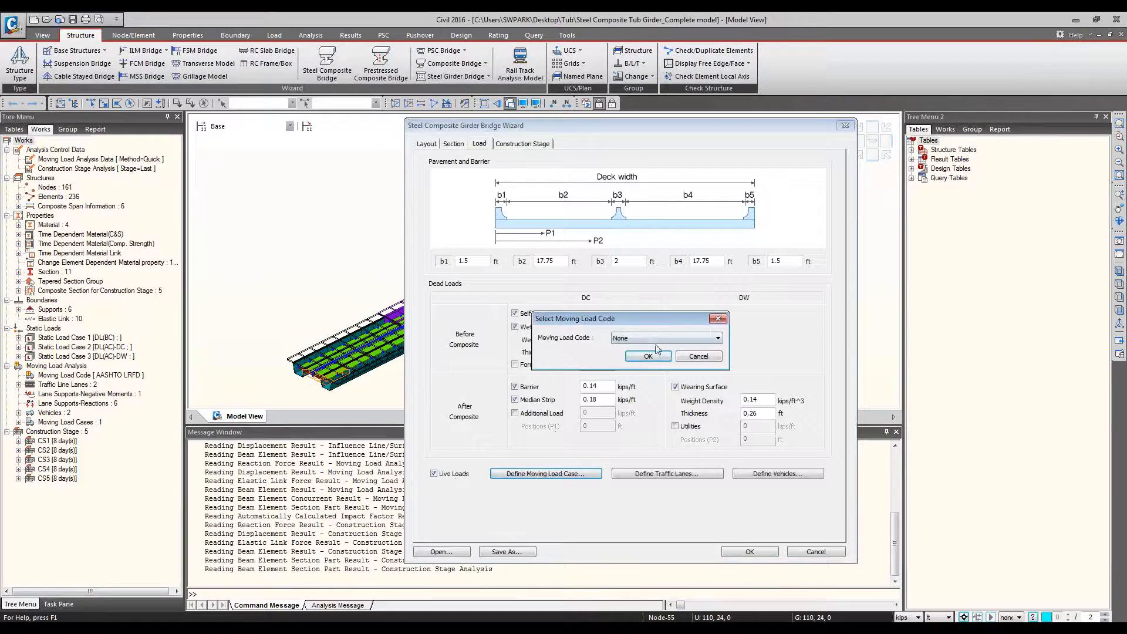
{"action": "left_click", "coordinate": [655, 341]}
{"action": "left_click", "coordinate": [723, 319]}
{"action": "left_click", "coordinate": [717, 319]}
Inspect the traffic lane definition and the list of defined vehicles, leaving both without changes
{"action": "left_click", "coordinate": [688, 475]}
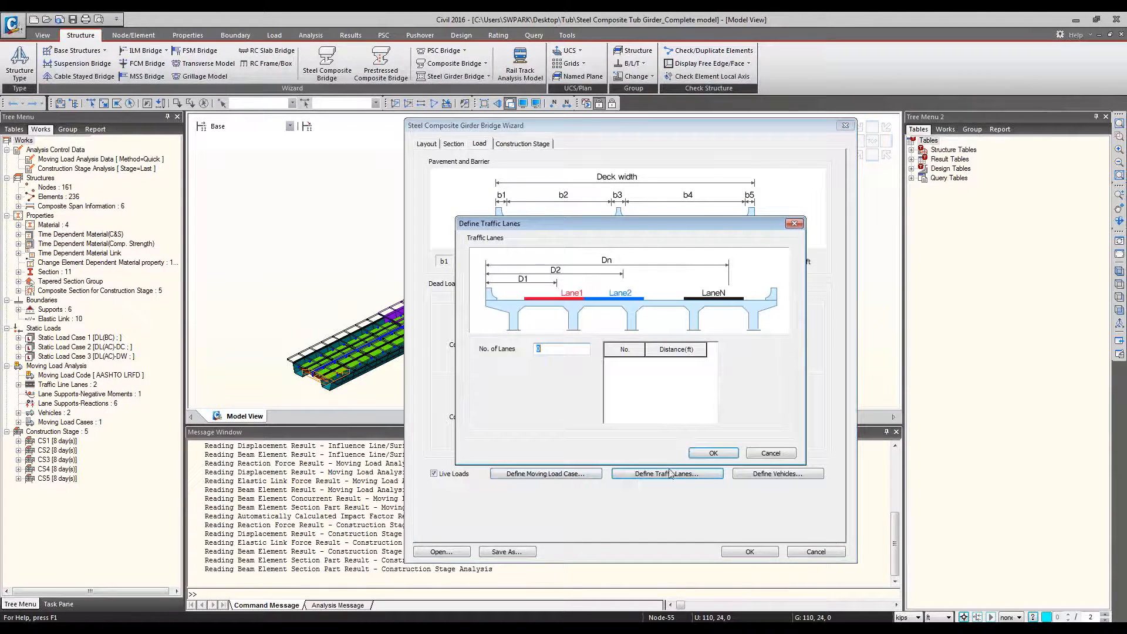
{"action": "left_click", "coordinate": [769, 453]}
{"action": "left_click", "coordinate": [759, 477]}
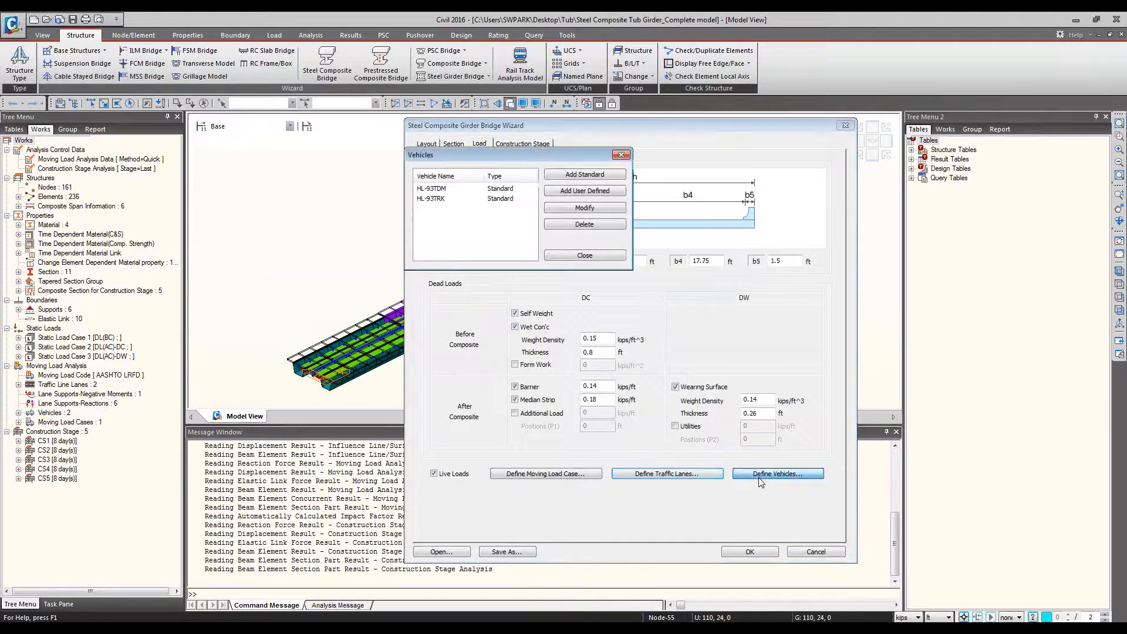
{"action": "left_click", "coordinate": [596, 255]}
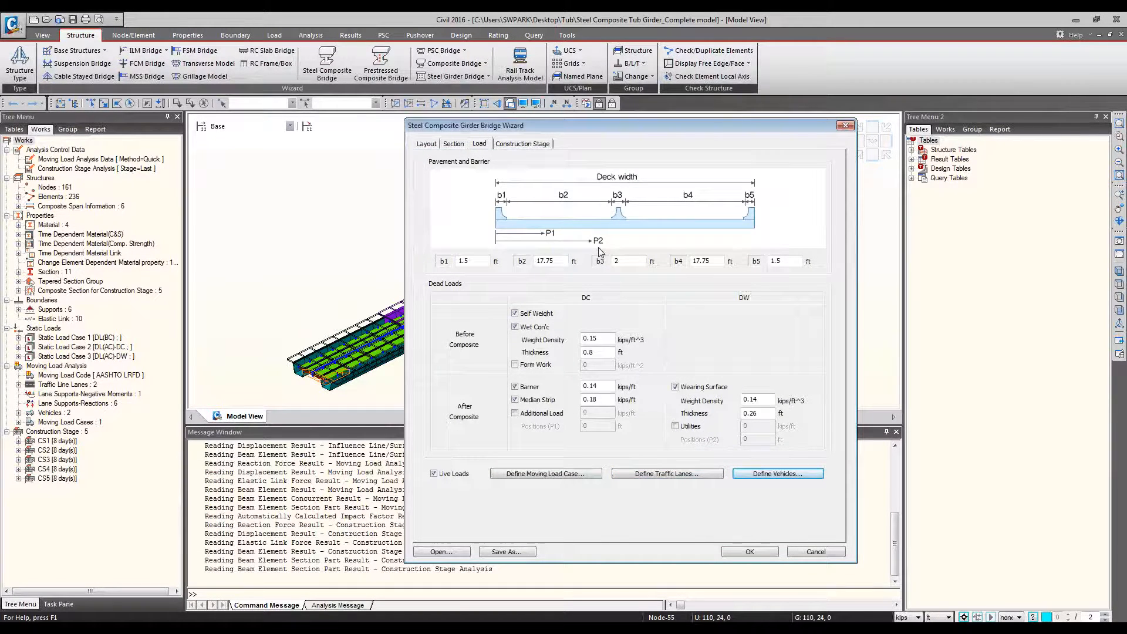
Review the construction stage sequence and the deck split construction stages assigned to decks D1 to D5
{"action": "left_click", "coordinate": [522, 145]}
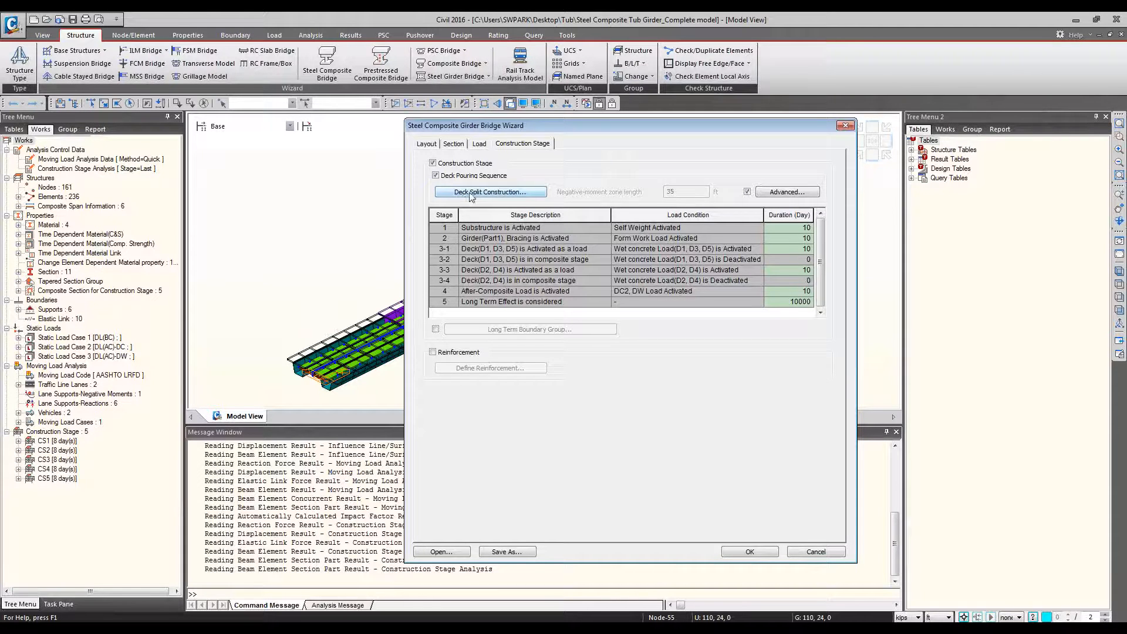
{"action": "left_click", "coordinate": [494, 196]}
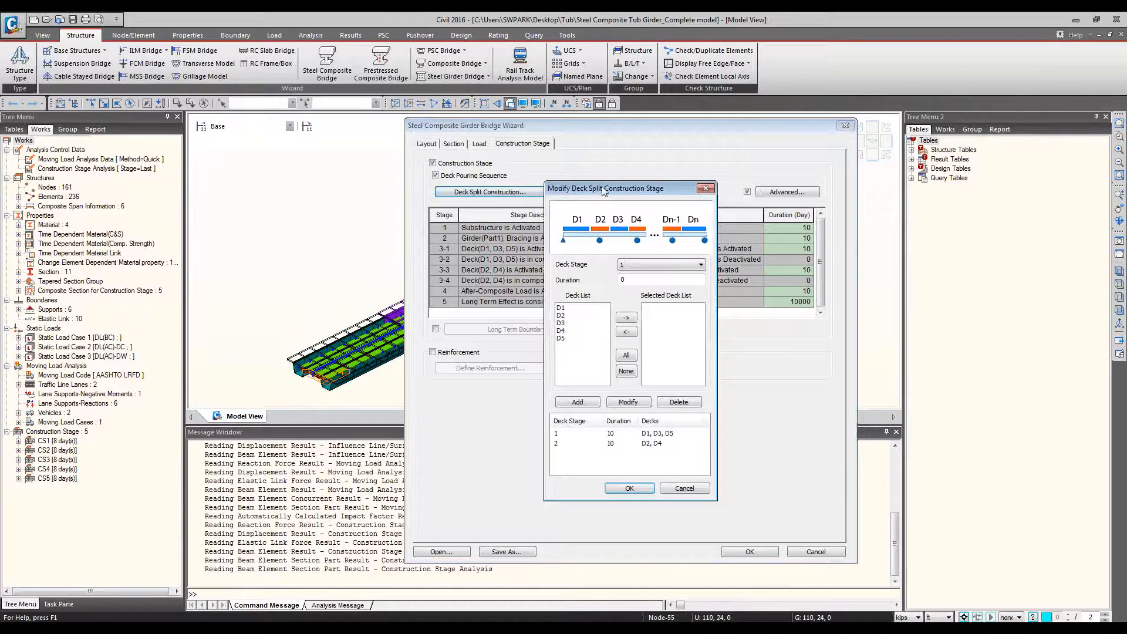
{"action": "left_click_drag", "start_coordinate": [603, 187], "coordinate": [675, 182]}
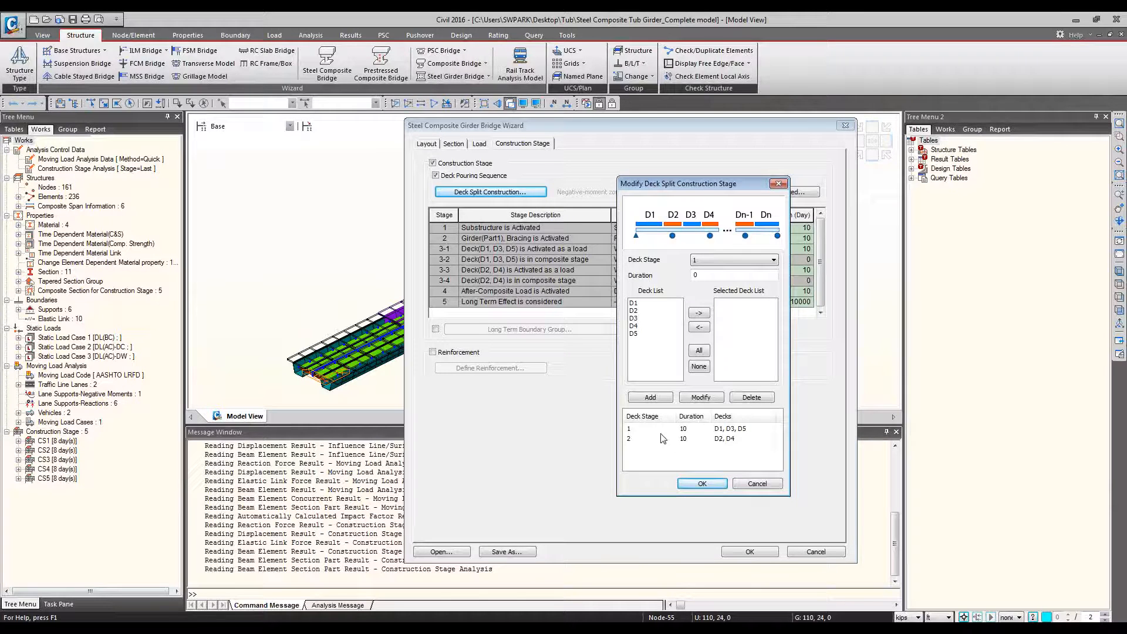
{"action": "left_click", "coordinate": [758, 484]}
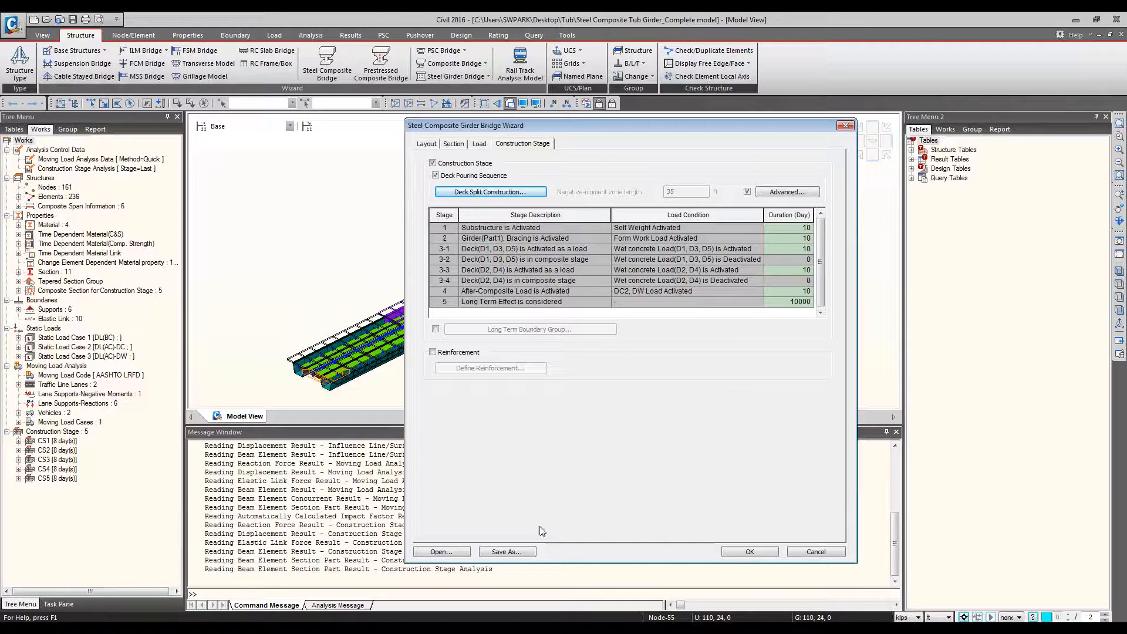
Cancel the wizard and examine the cross beam connection between the tub girders in an end-on view
{"action": "left_click", "coordinate": [816, 551]}
{"action": "left_click", "coordinate": [858, 144]}
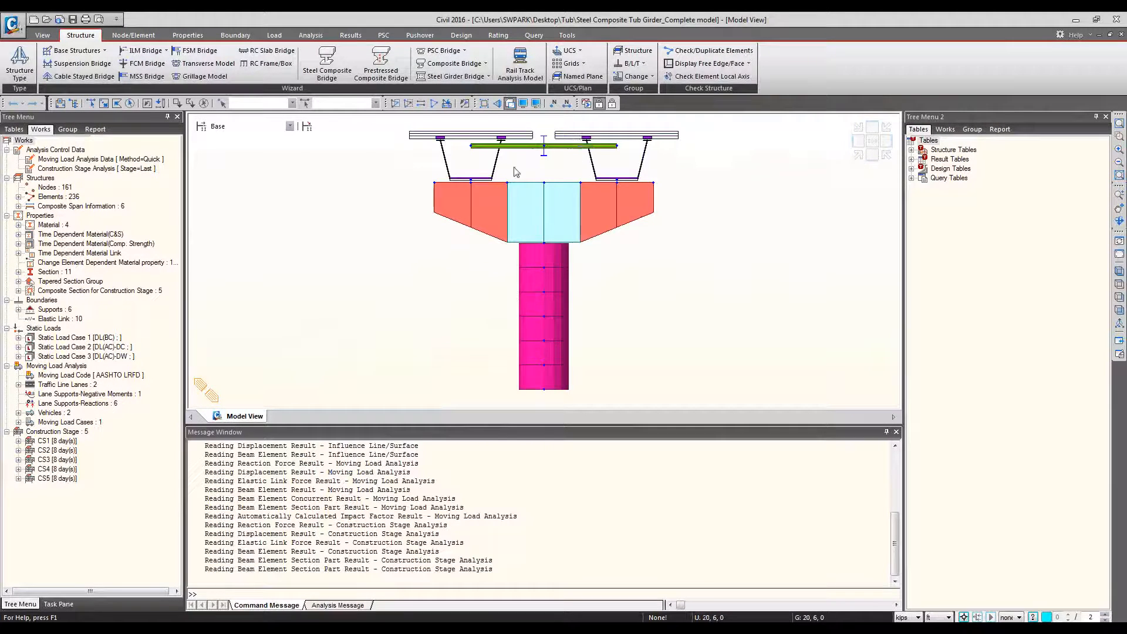
{"action": "scroll", "coordinate": [515, 170], "scroll_direction": "up", "scroll_amount": 2}
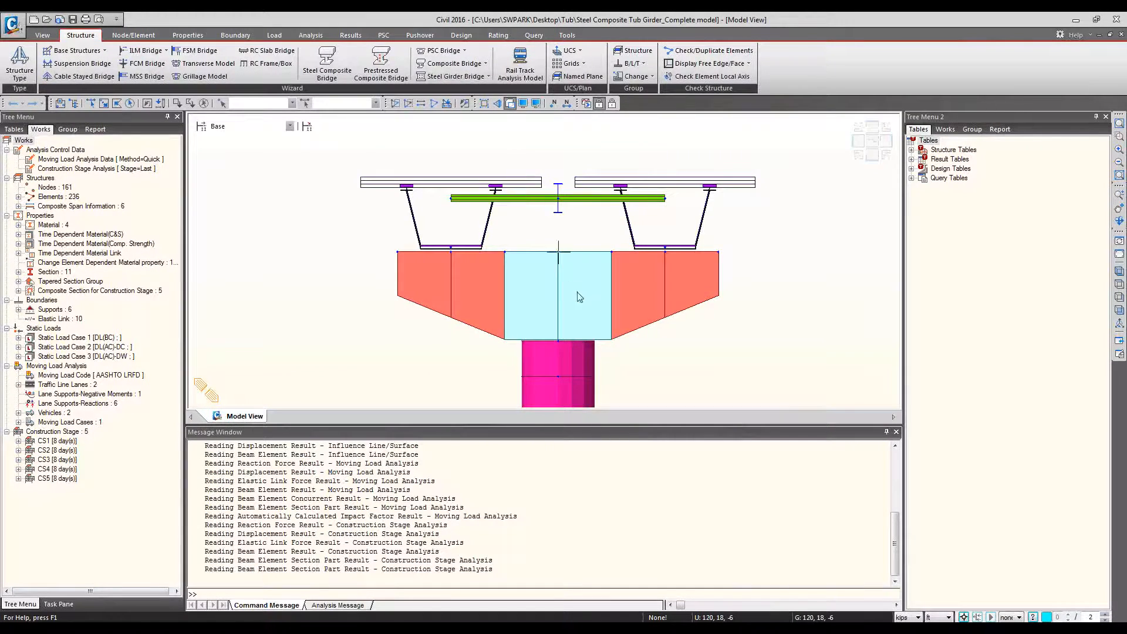
{"action": "scroll", "coordinate": [576, 292], "scroll_direction": "up", "scroll_amount": 1}
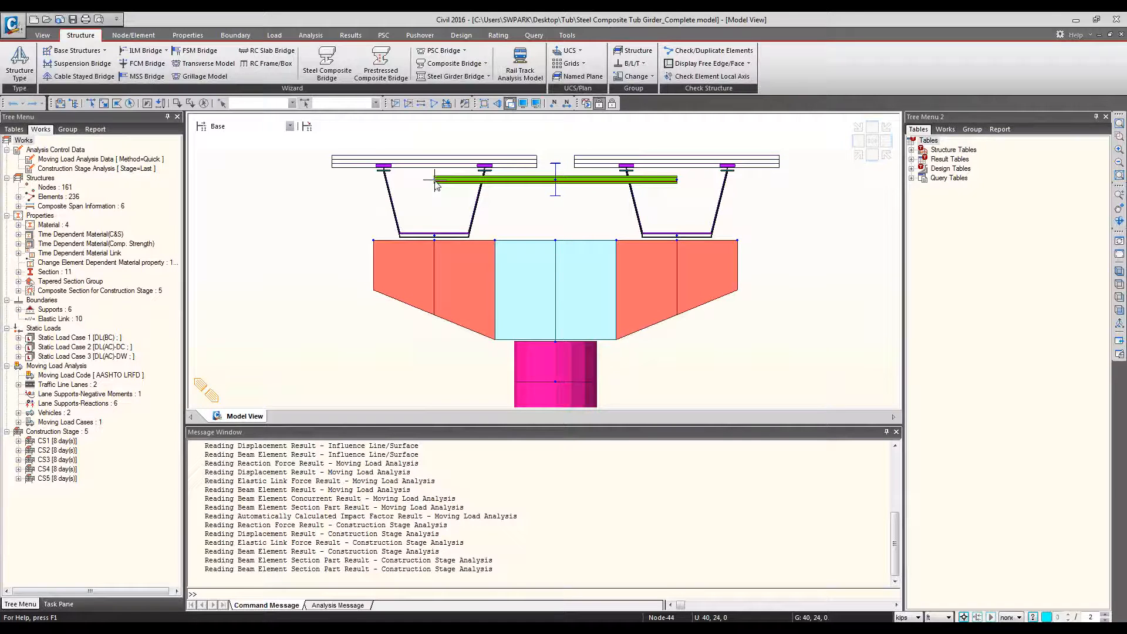
{"action": "mouse_move", "coordinate": [435, 184]}
Activate only the elements with section 22, Cross Beam, show them isometrically, and select them all
{"action": "left_click", "coordinate": [951, 129]}
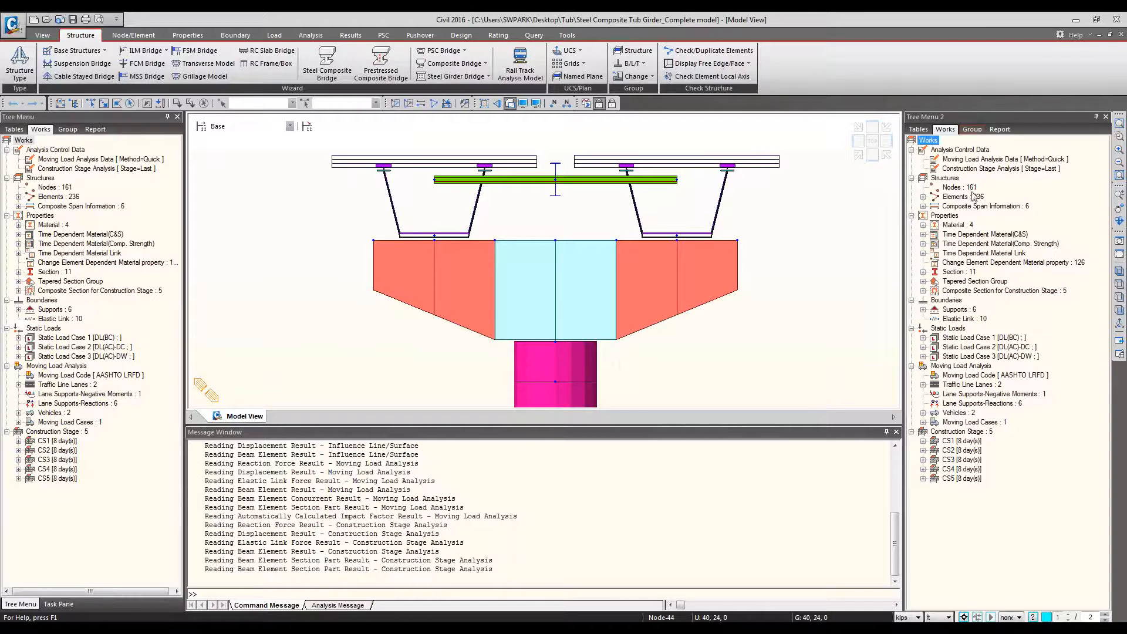
{"action": "double_click", "coordinate": [956, 272]}
{"action": "left_click", "coordinate": [974, 338]}
{"action": "right_click", "coordinate": [974, 338]}
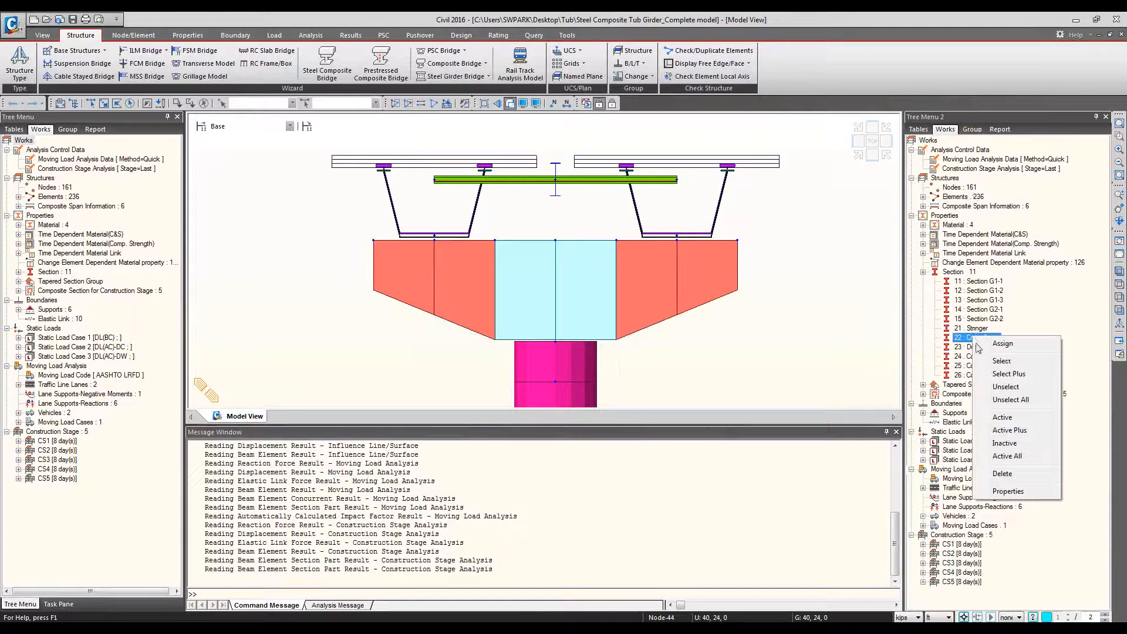
{"action": "left_click", "coordinate": [993, 420]}
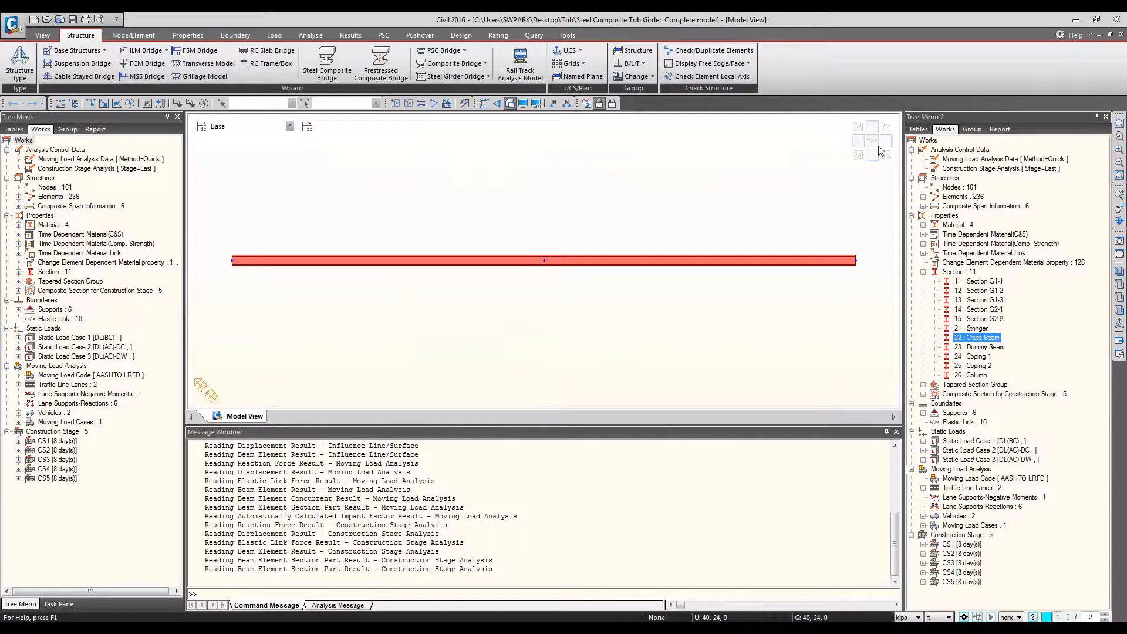
{"action": "left_click", "coordinate": [858, 156]}
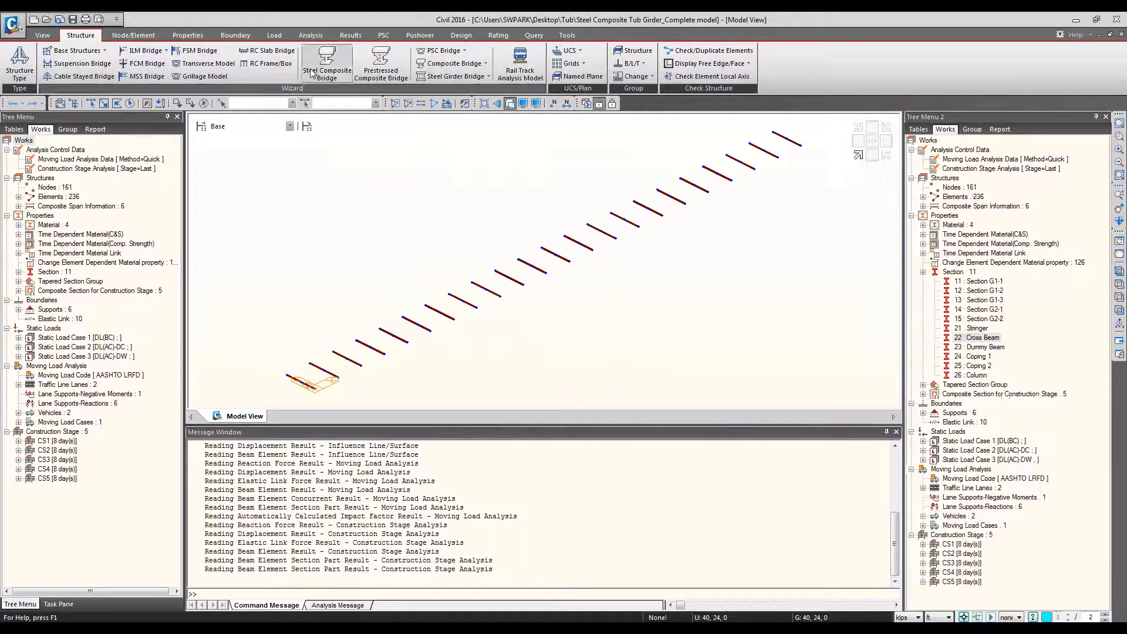
{"action": "left_click", "coordinate": [129, 103]}
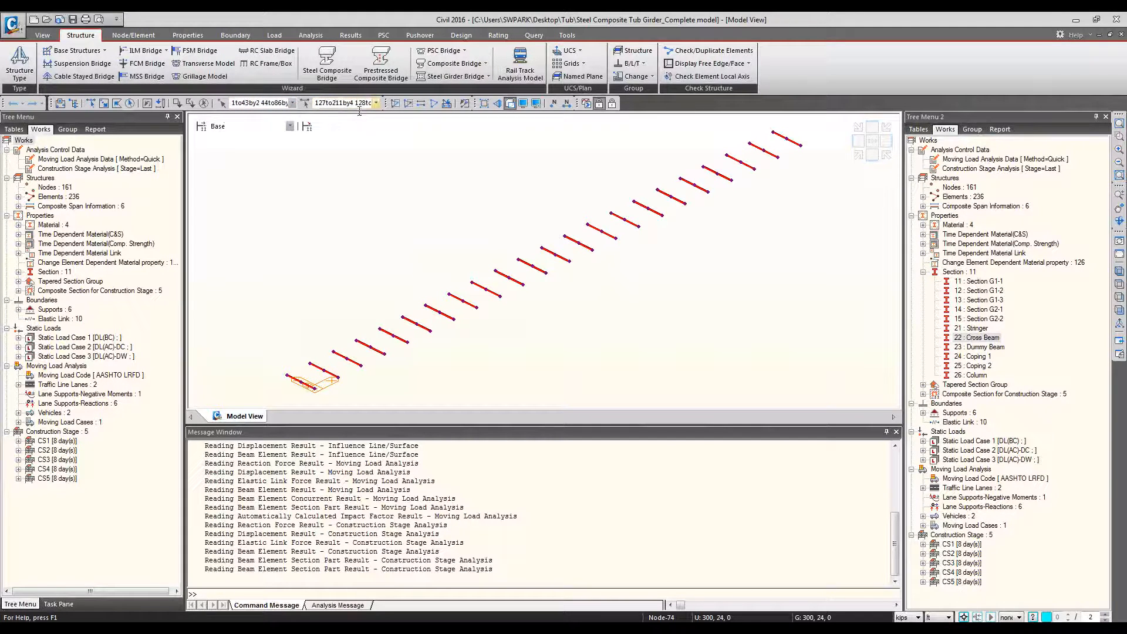
Clear the element selection and delete the selected cross beam nodes, accepting deletion of the analysis results
{"action": "left_click_drag", "start_coordinate": [246, 104], "coordinate": [292, 98]}
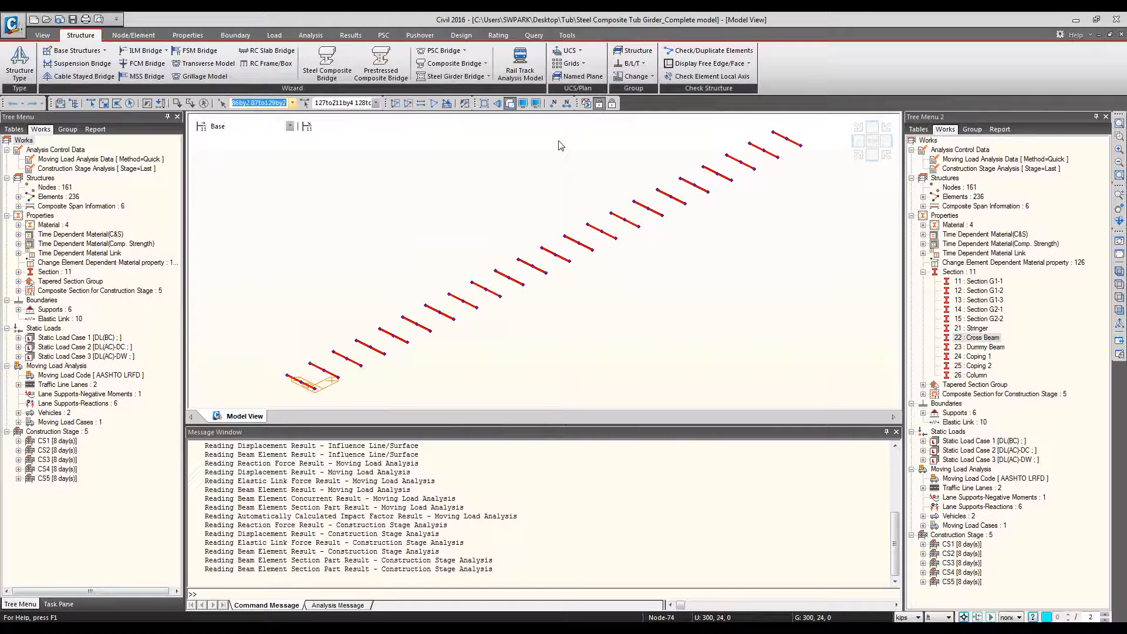
{"action": "left_click", "coordinate": [342, 104]}
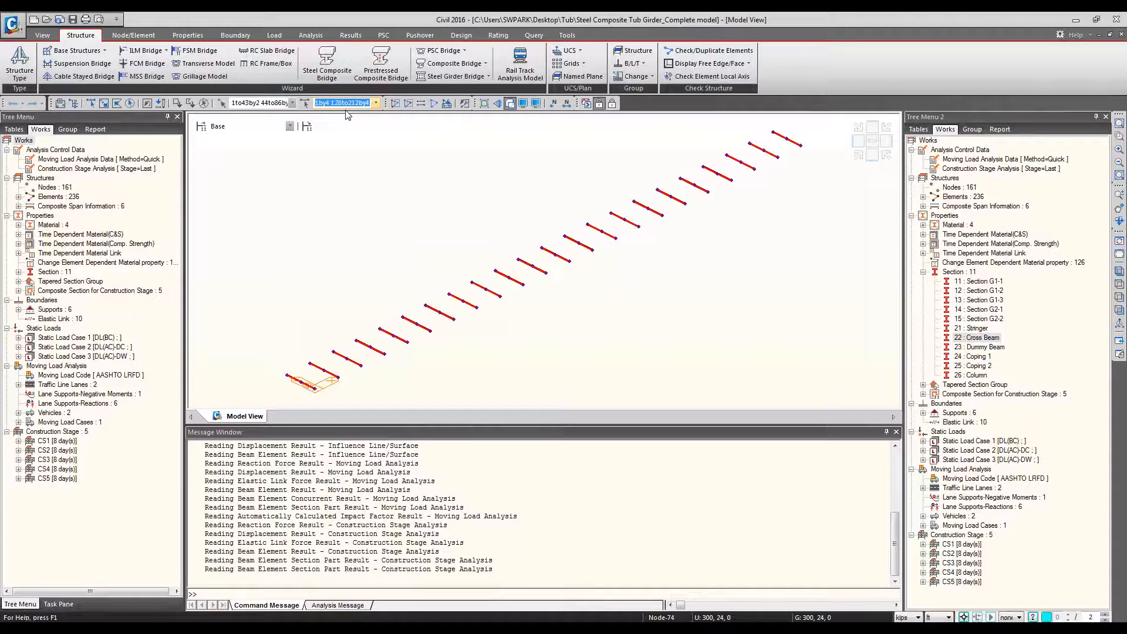
{"action": "key", "text": "Delete"}
{"action": "key", "text": "Return"}
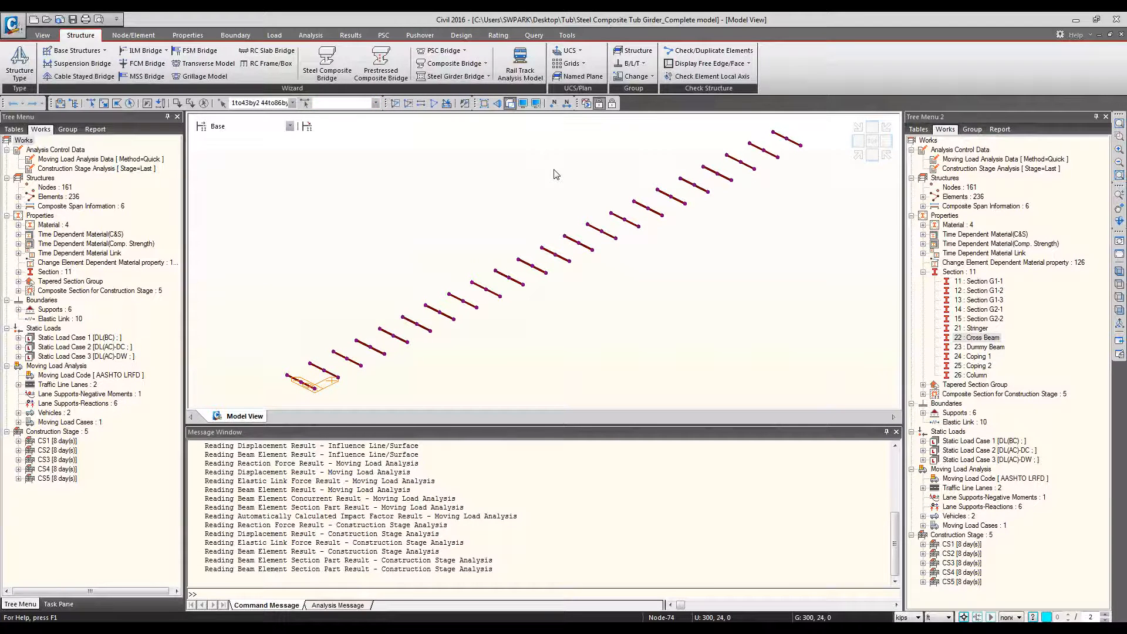
{"action": "key", "text": "Delete"}
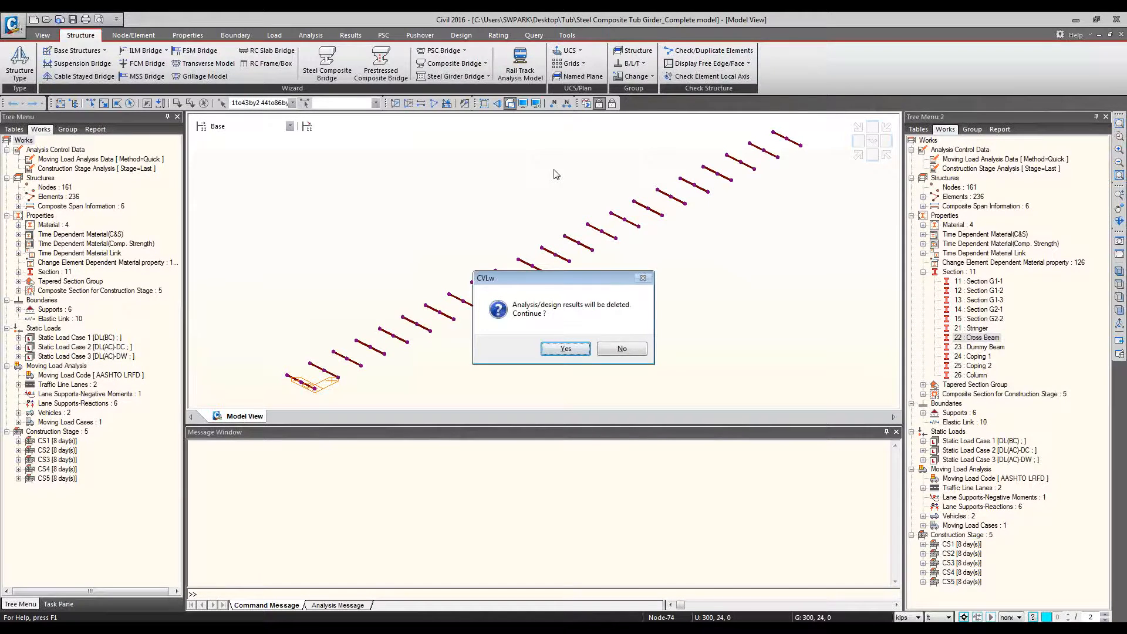
{"action": "key", "text": "Return"}
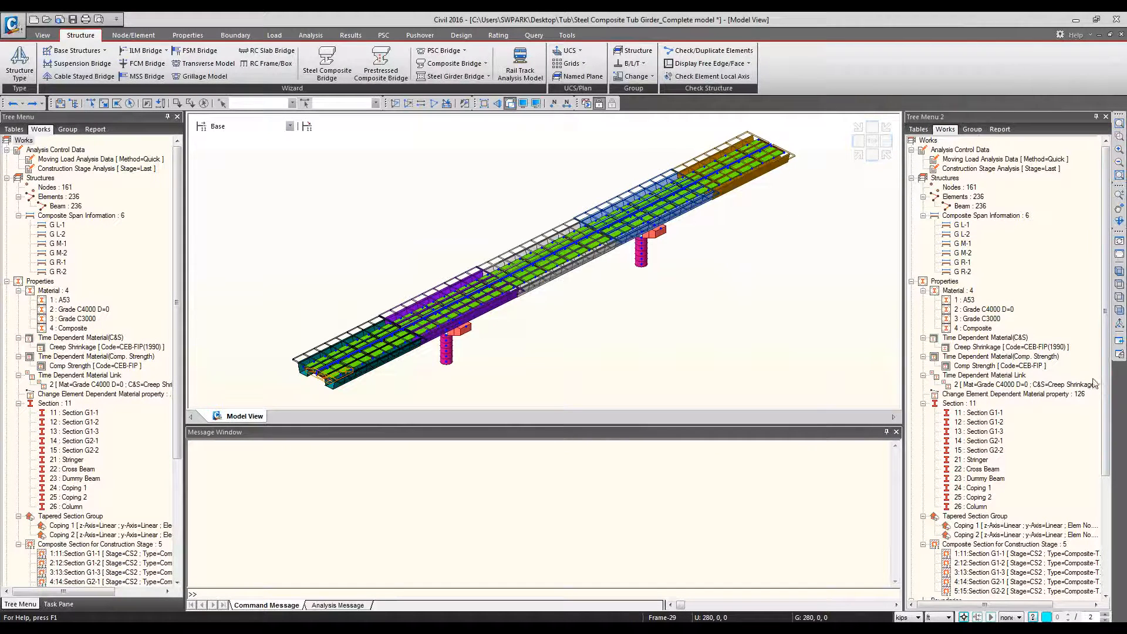
Activate only the elements with section 22, Cross Beam, select them without their nodes, and delete these elements
{"action": "left_click", "coordinate": [990, 471]}
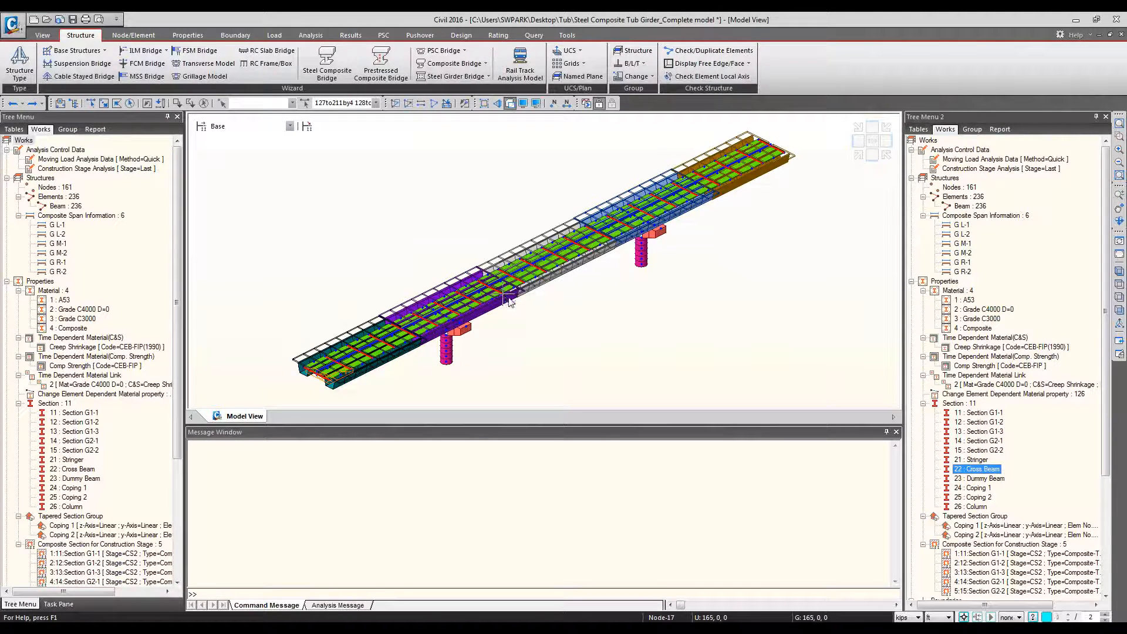
{"action": "key", "text": "F2"}
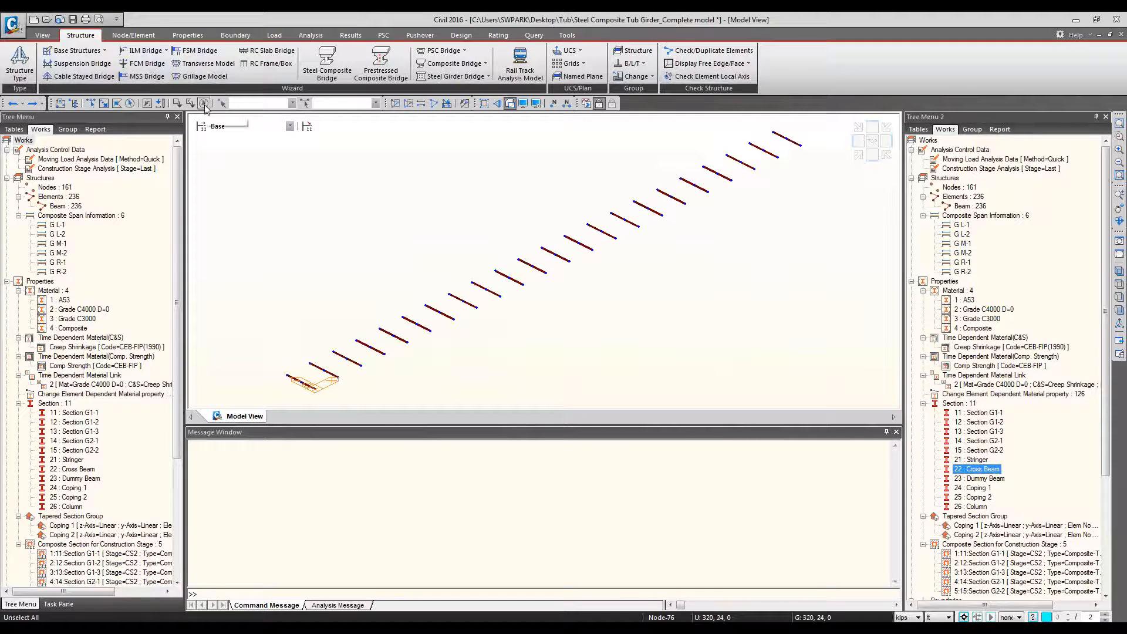
{"action": "left_click", "coordinate": [129, 103]}
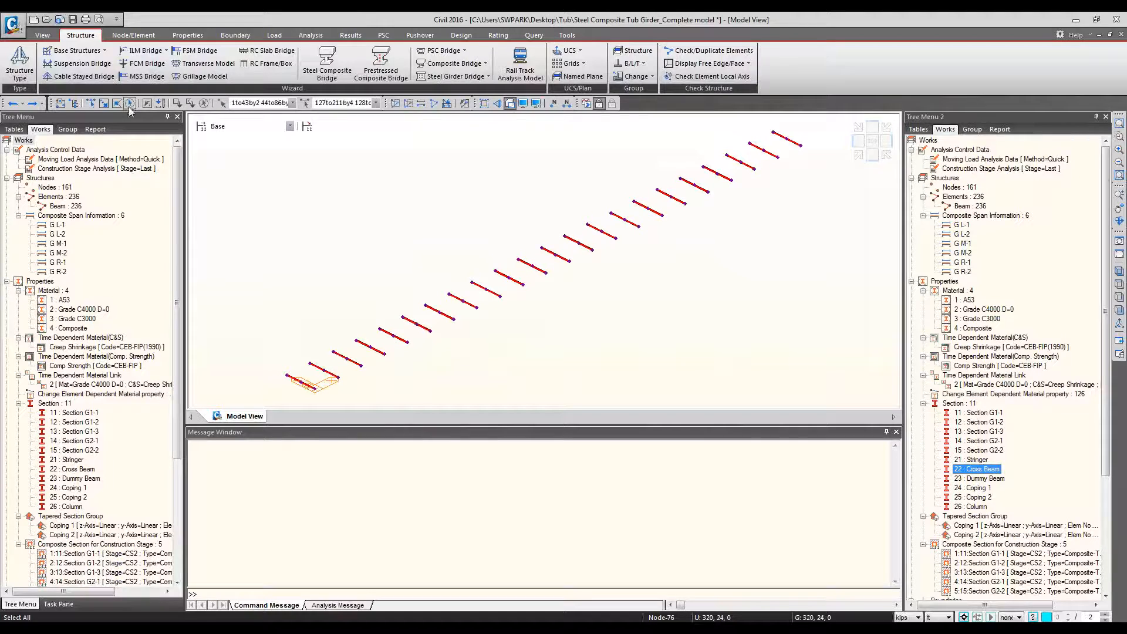
{"action": "mouse_move", "coordinate": [256, 106]}
{"action": "mouse_move", "coordinate": [331, 101]}
{"action": "left_click", "coordinate": [258, 102]}
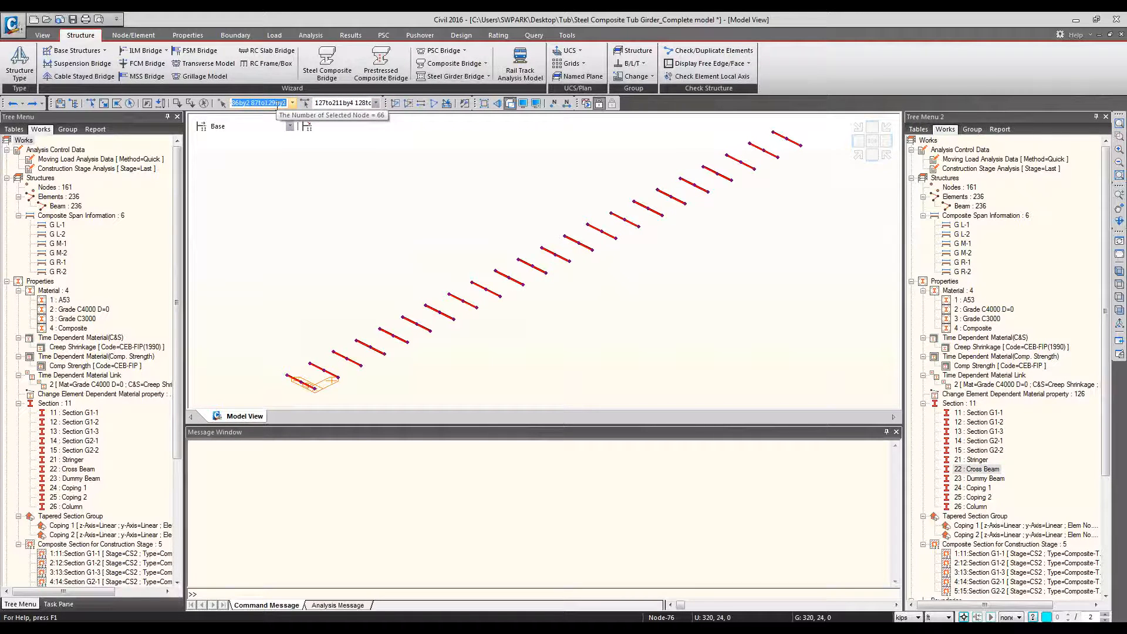
{"action": "key", "text": "Delete"}
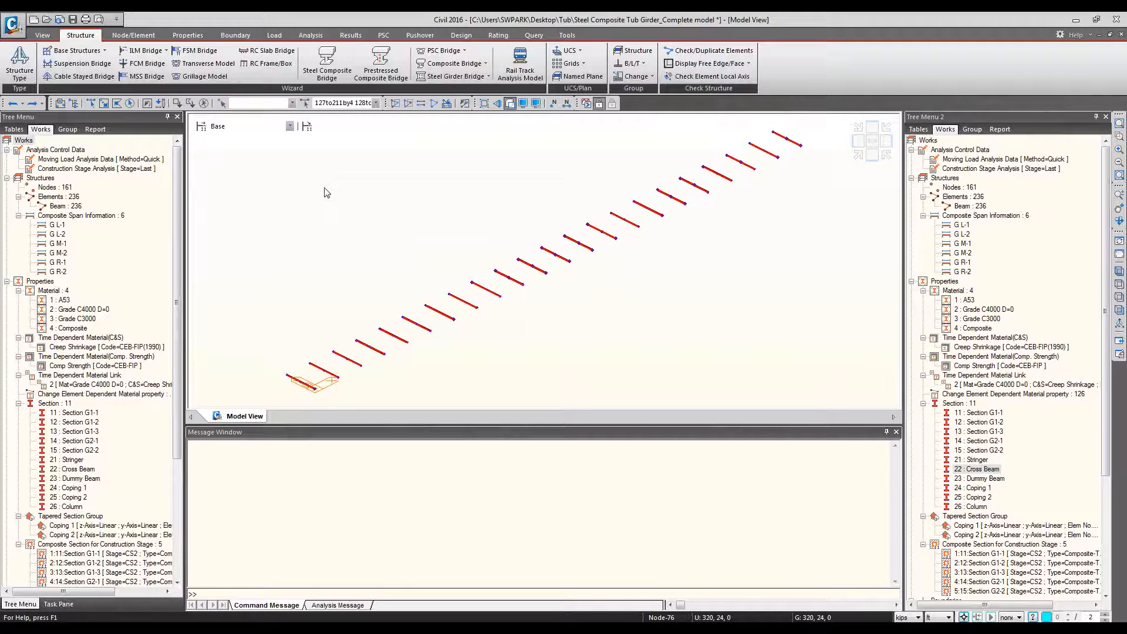
{"action": "key", "text": "Delete"}
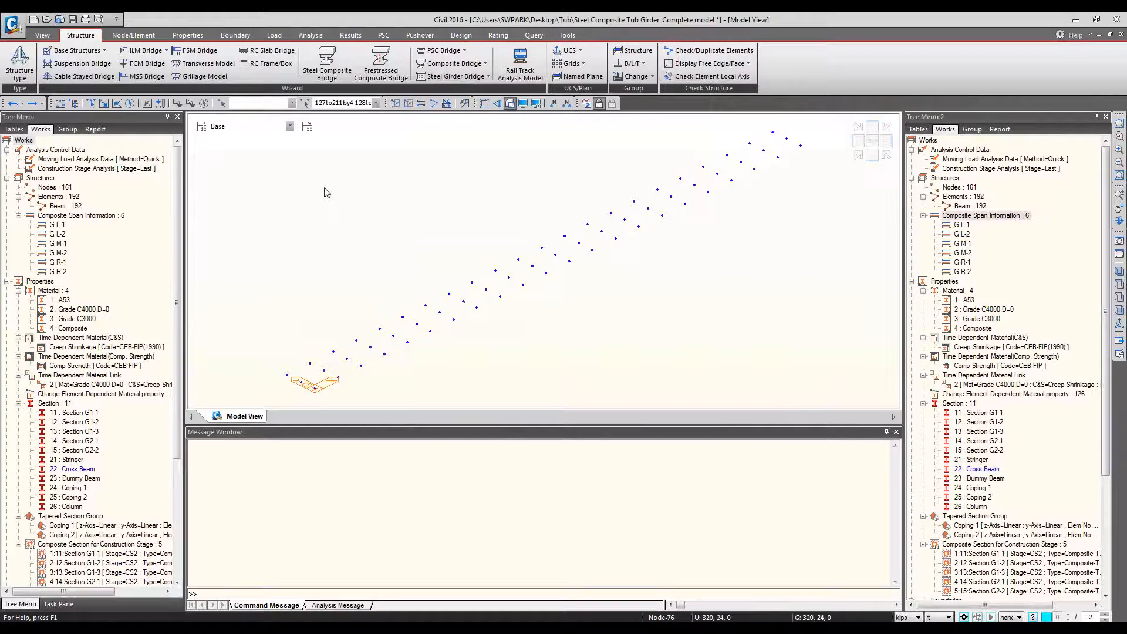
Reactivate the whole model in an end-on view and deactivate the elements with section 23, Dummy Beam
{"action": "key", "text": "ctrl+a"}
{"action": "left_click", "coordinate": [858, 141]}
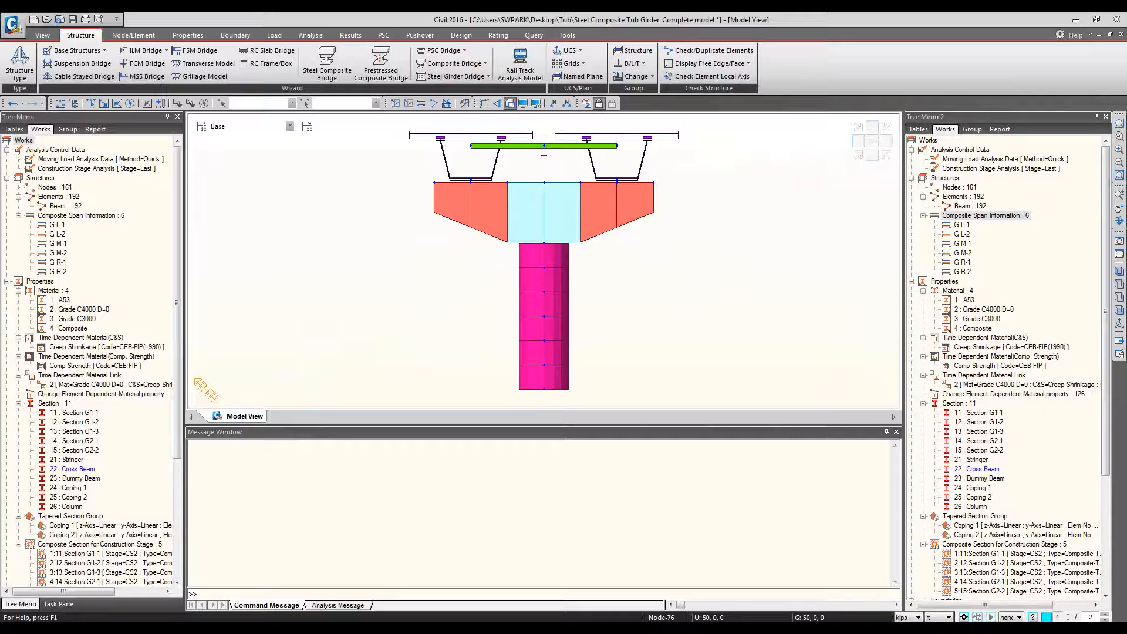
{"action": "left_click", "coordinate": [993, 479]}
{"action": "right_click", "coordinate": [992, 481]}
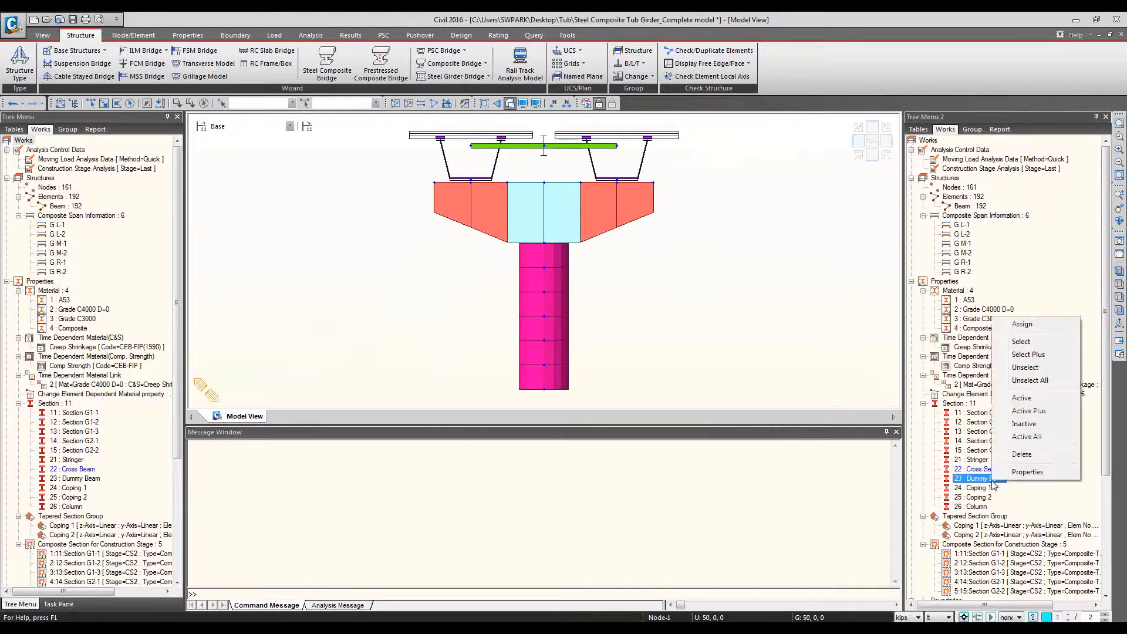
{"action": "left_click", "coordinate": [1034, 424]}
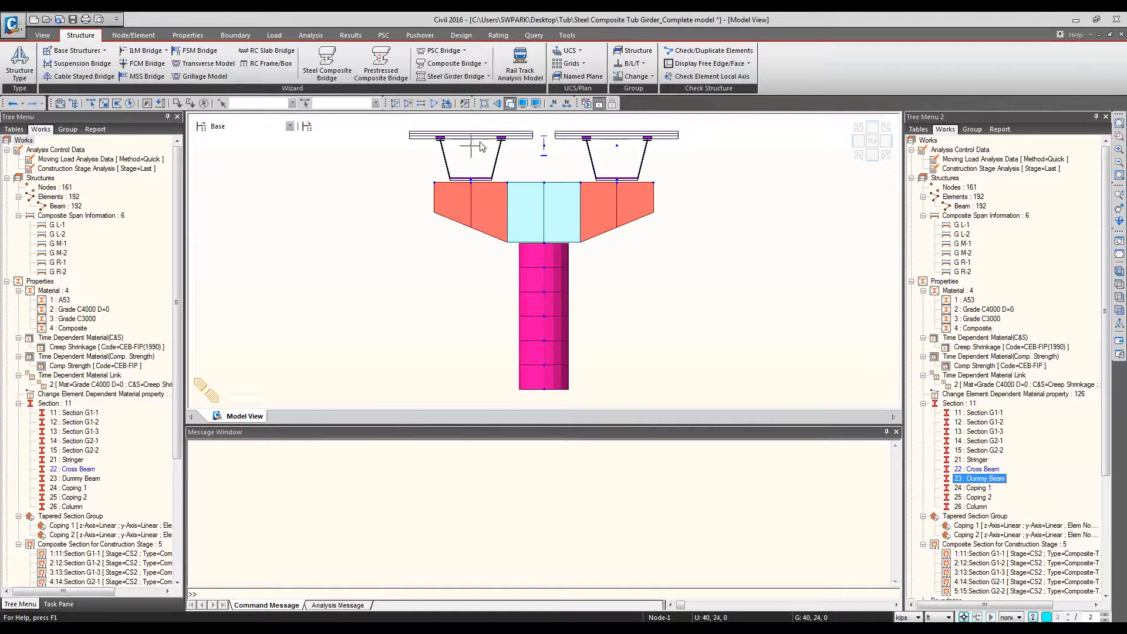
{"action": "scroll", "coordinate": [480, 142], "scroll_direction": "up", "scroll_amount": 2}
{"action": "scroll", "coordinate": [466, 238], "scroll_direction": "up", "scroll_amount": 2}
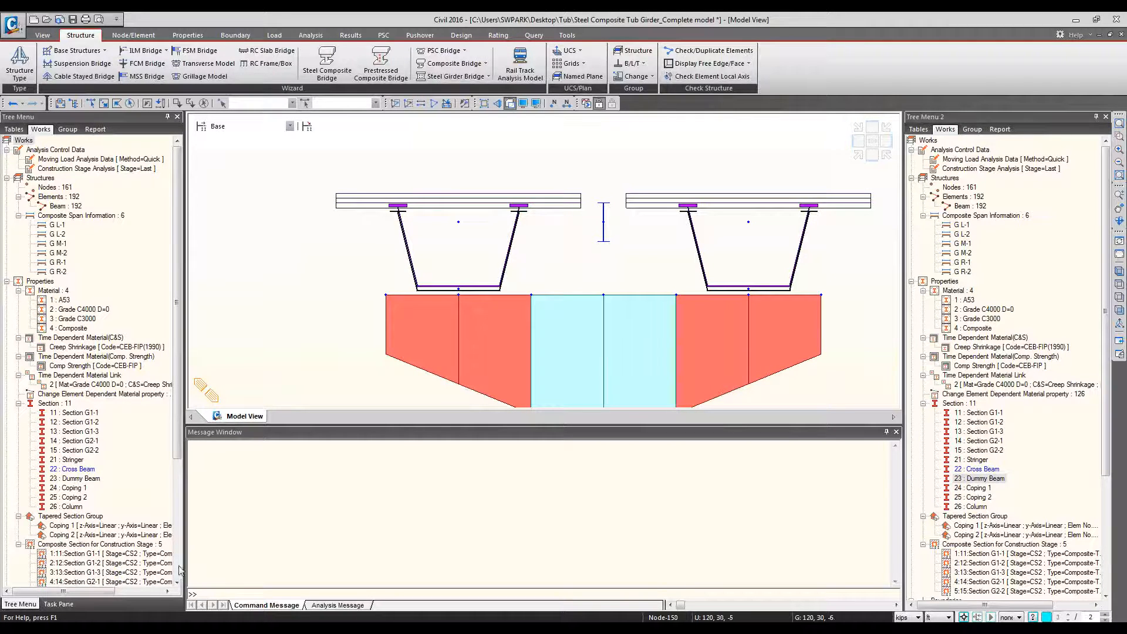
Switch to the PowerPoint presentation and show the Bracing modeling study slide full screen
{"action": "mouse_move", "coordinate": [170, 628]}
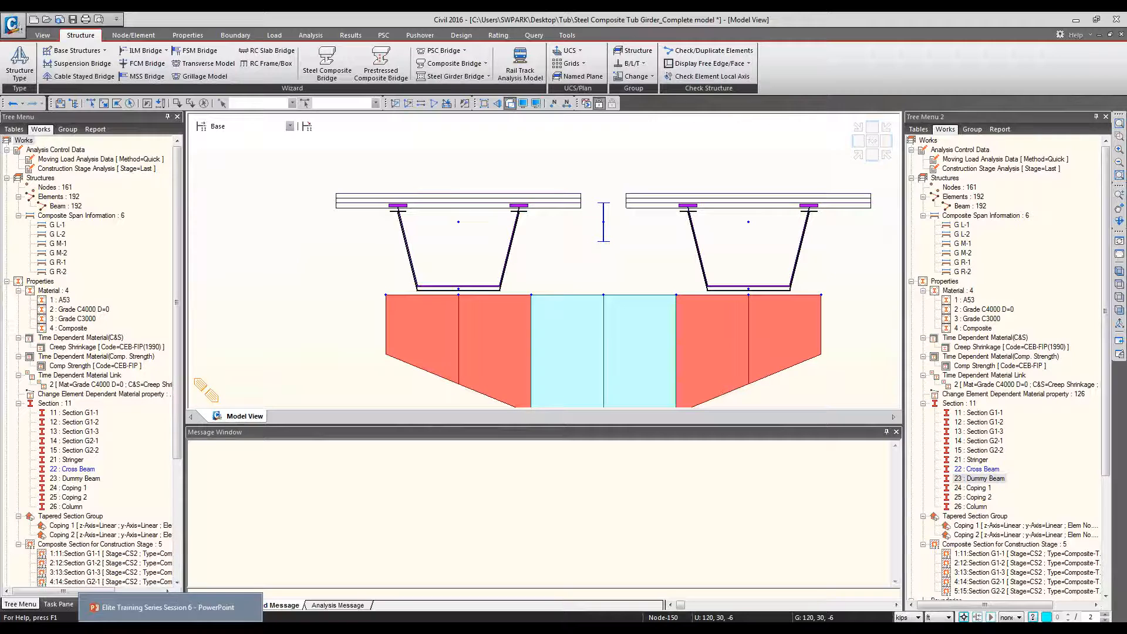
{"action": "left_click", "coordinate": [170, 628]}
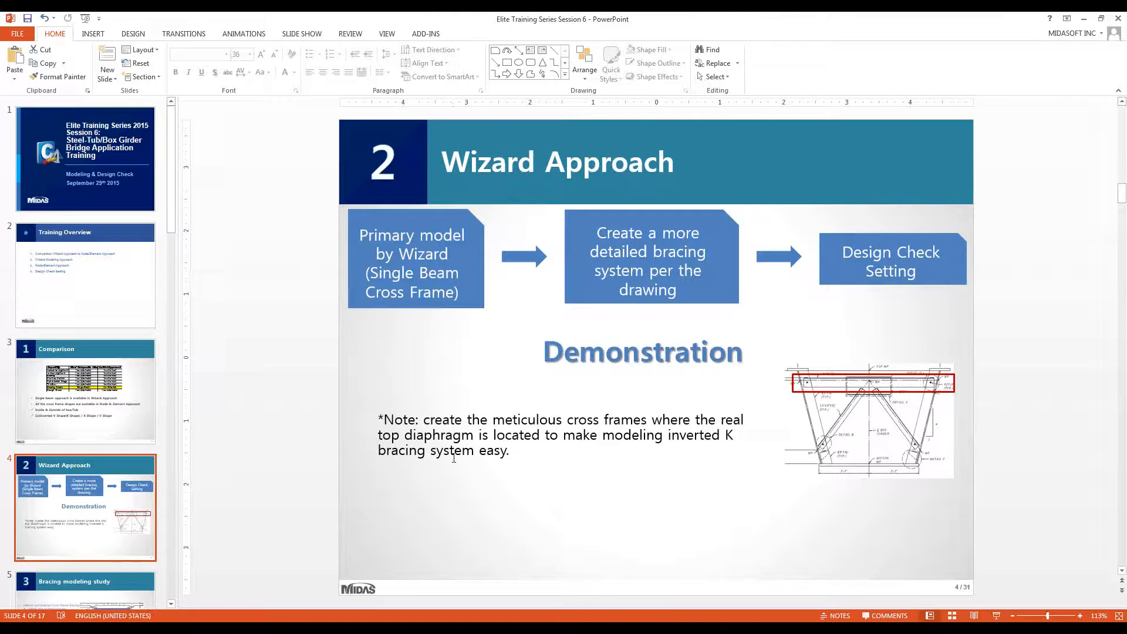
{"action": "scroll", "coordinate": [326, 554], "scroll_direction": "down", "scroll_amount": 1}
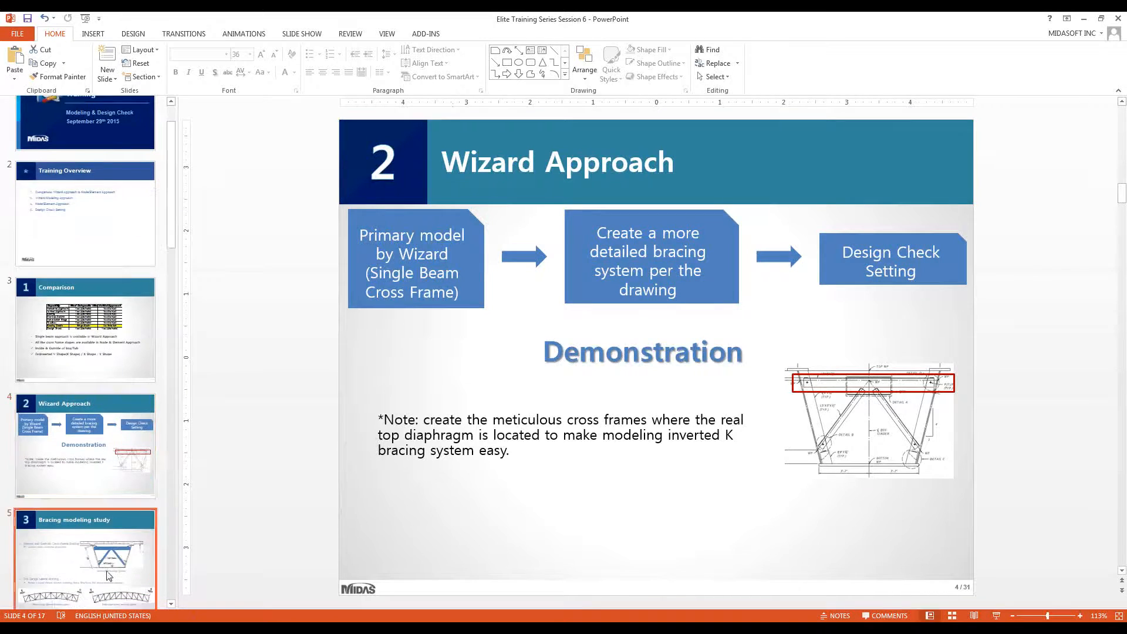
{"action": "left_click", "coordinate": [996, 615]}
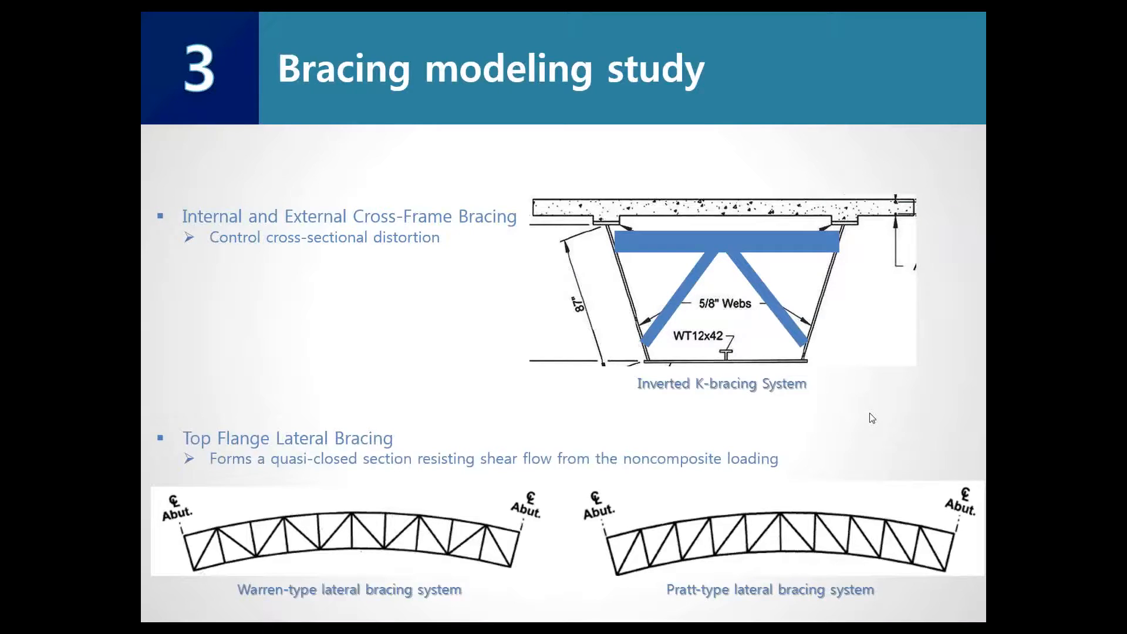
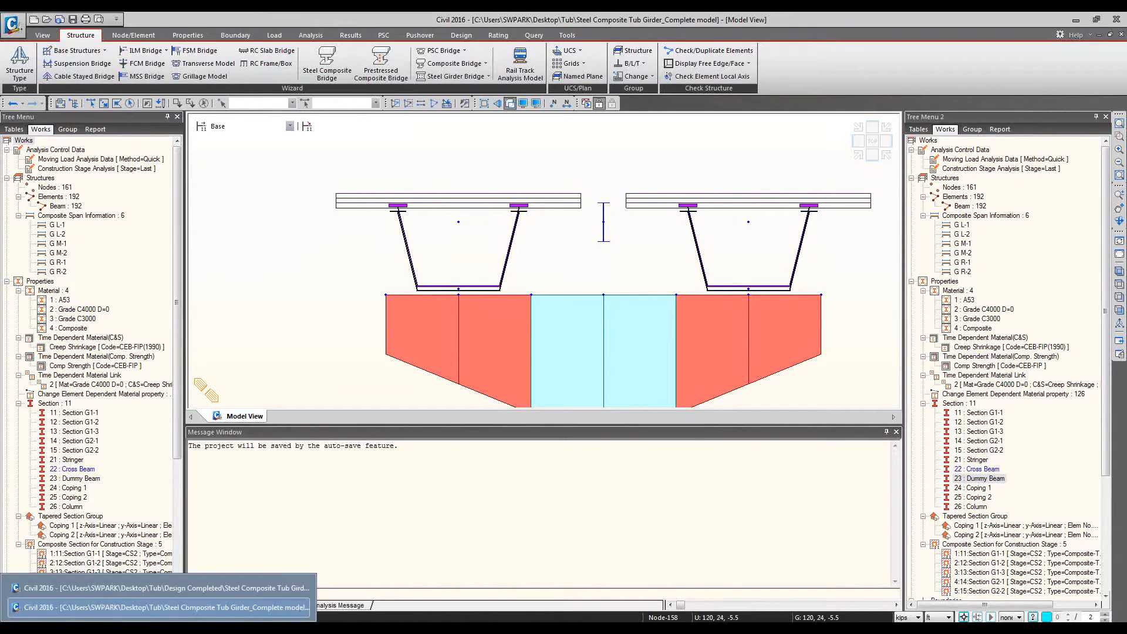
Switch to the design-completed tub girder model, maximize its window, and view the Unbraced Length and Strength Limit State (Flexure) tables
{"action": "left_click", "coordinate": [119, 587]}
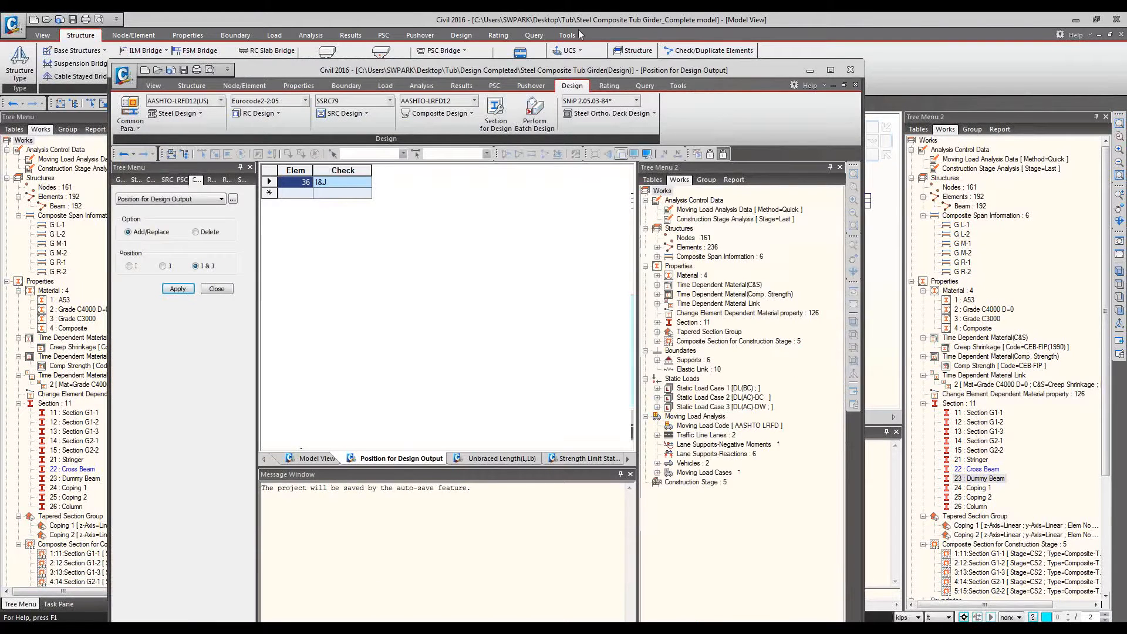
{"action": "double_click", "coordinate": [549, 66]}
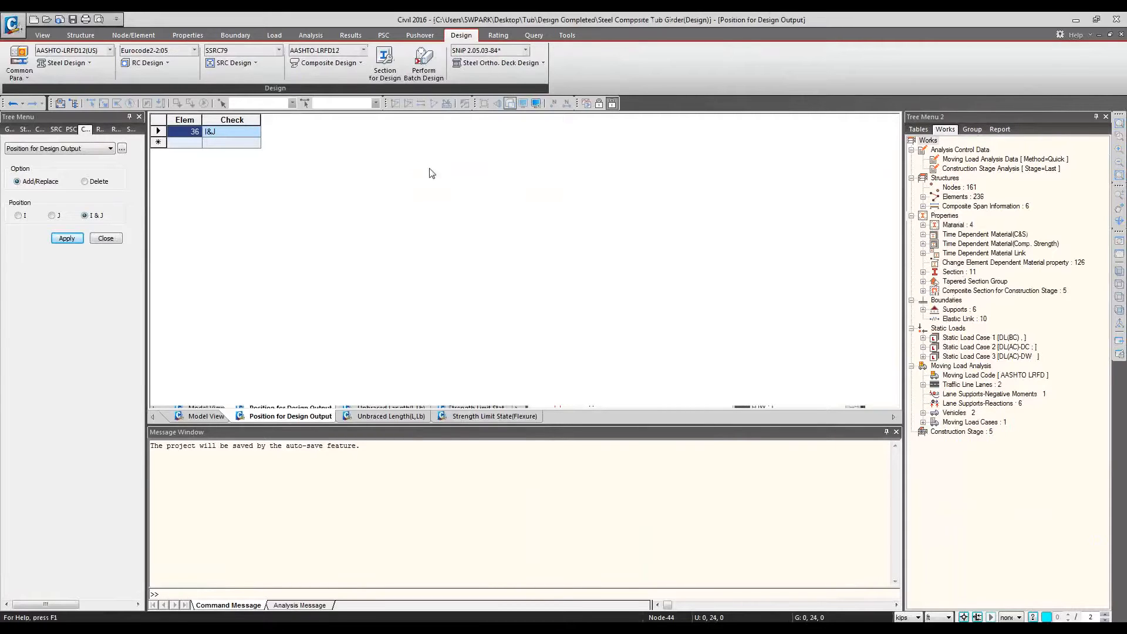
{"action": "left_click", "coordinate": [405, 417]}
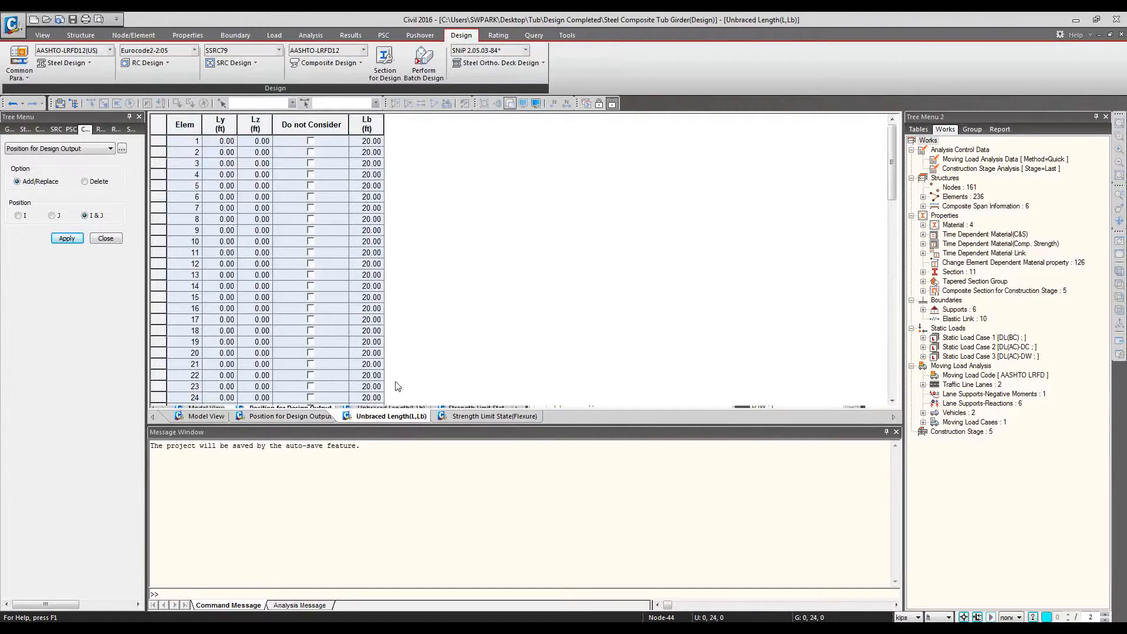
{"action": "left_click", "coordinate": [494, 416]}
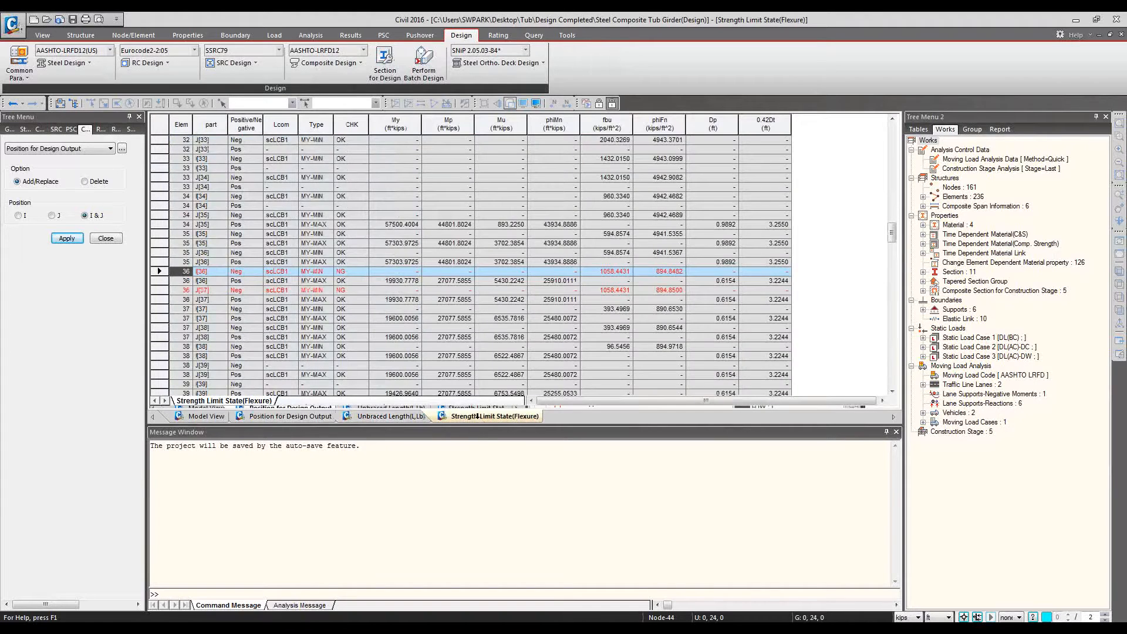
Call up the composite design results for Strength Limit State (Flexure) and examine the check results of element 36
{"action": "left_click", "coordinate": [342, 63]}
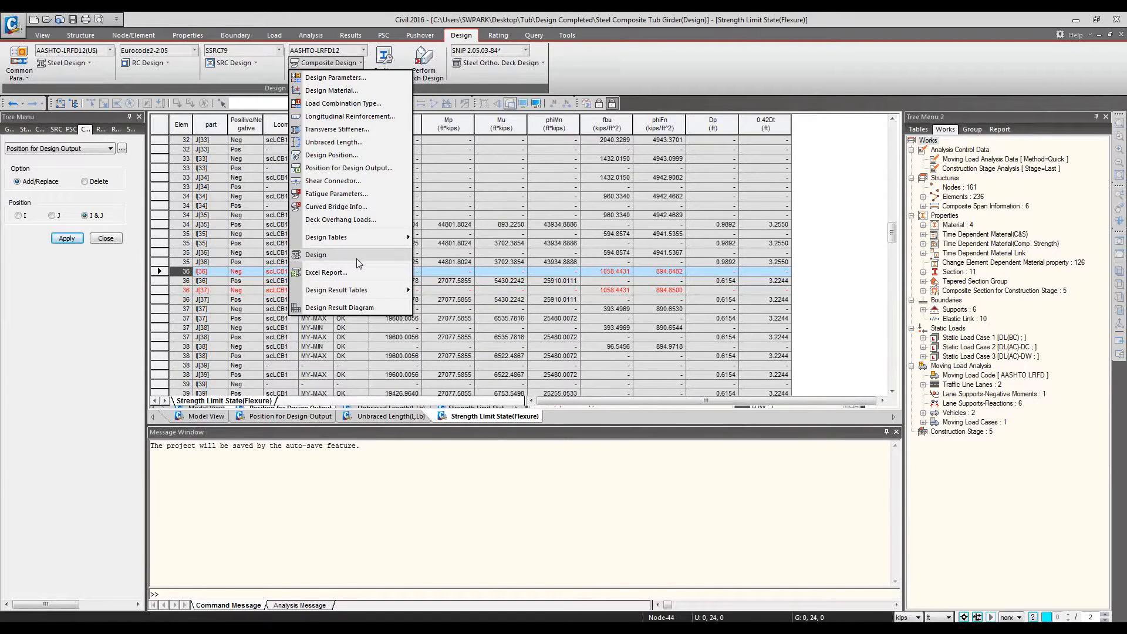
{"action": "mouse_move", "coordinate": [349, 292]}
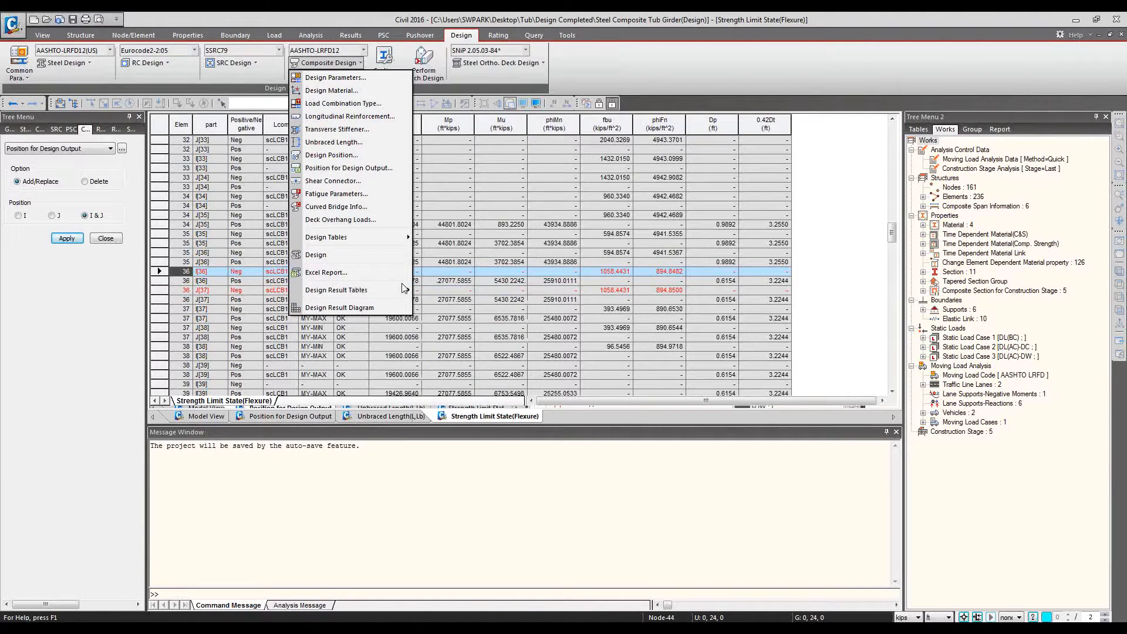
{"action": "mouse_move", "coordinate": [387, 293]}
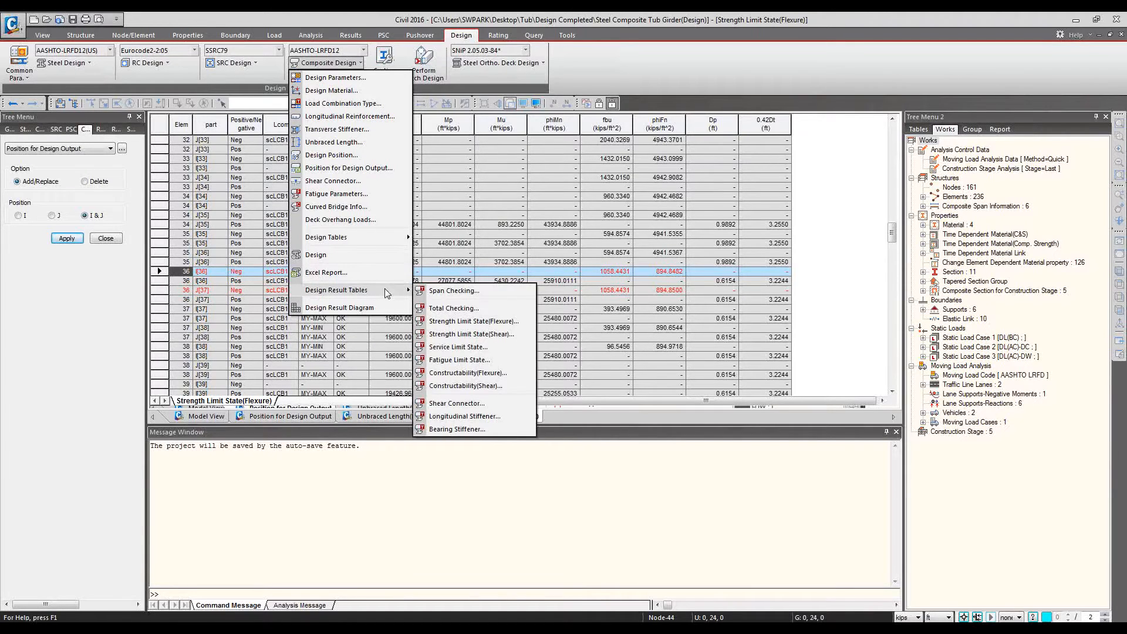
{"action": "left_click", "coordinate": [476, 321]}
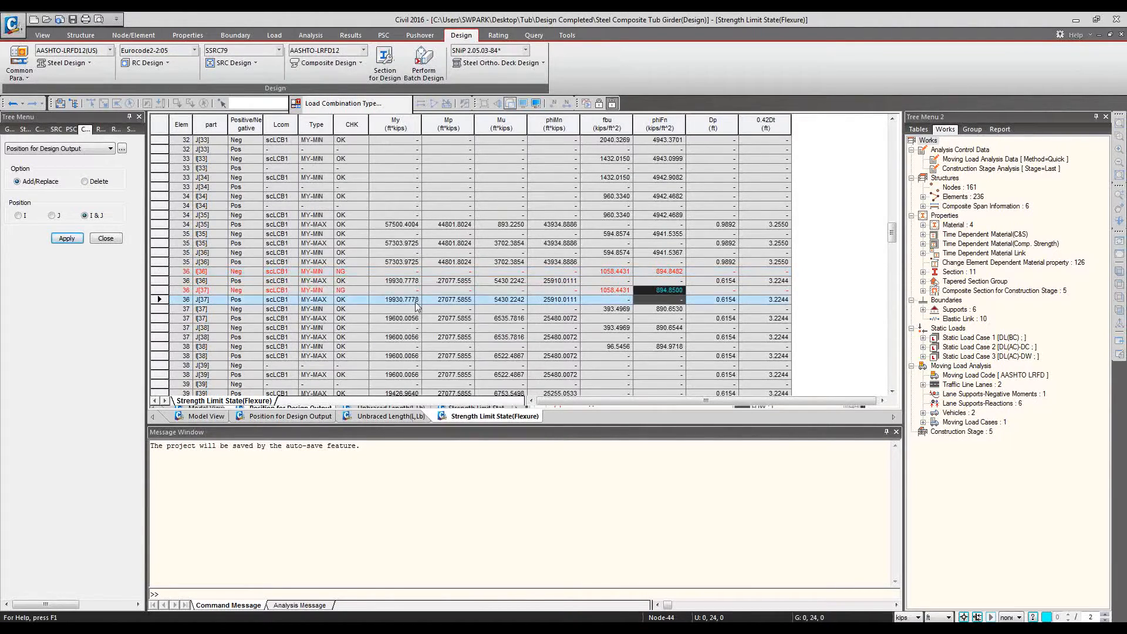
{"action": "scroll", "coordinate": [415, 303], "scroll_direction": "up", "scroll_amount": 6}
{"action": "scroll", "coordinate": [414, 302], "scroll_direction": "down", "scroll_amount": 6}
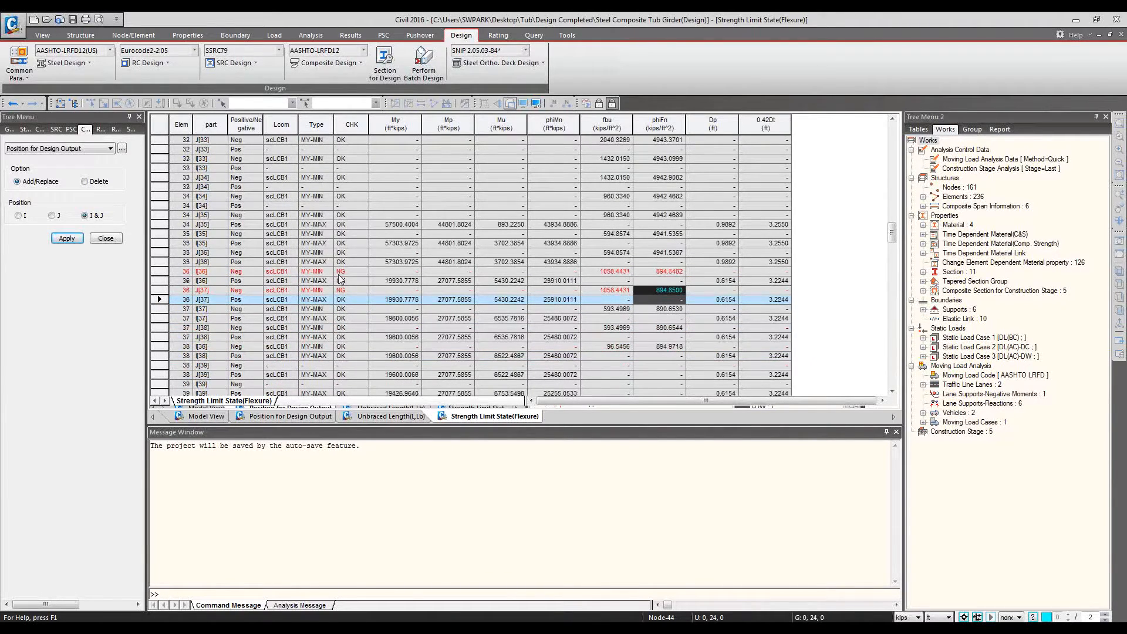
{"action": "left_click", "coordinate": [350, 271]}
{"action": "left_click", "coordinate": [348, 124]}
{"action": "left_click", "coordinate": [373, 312]}
{"action": "left_click", "coordinate": [185, 271]}
{"action": "left_click", "coordinate": [348, 270]}
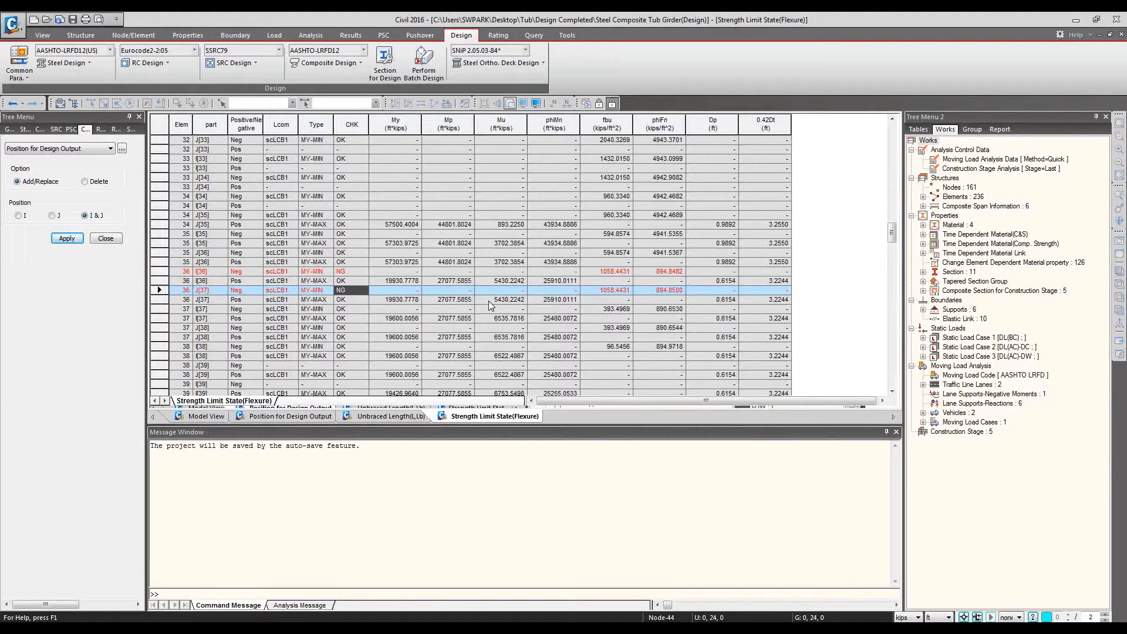
Assign Position for Design Output at both ends, I & J, to element 36 in the model view
{"action": "left_click", "coordinate": [329, 62]}
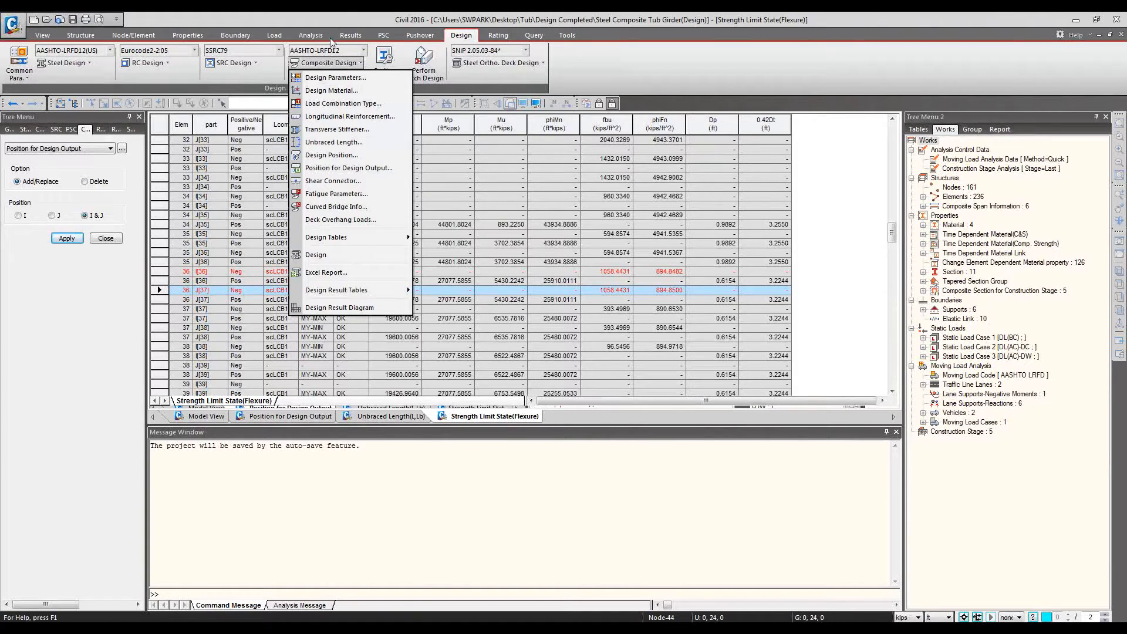
{"action": "left_click", "coordinate": [343, 170]}
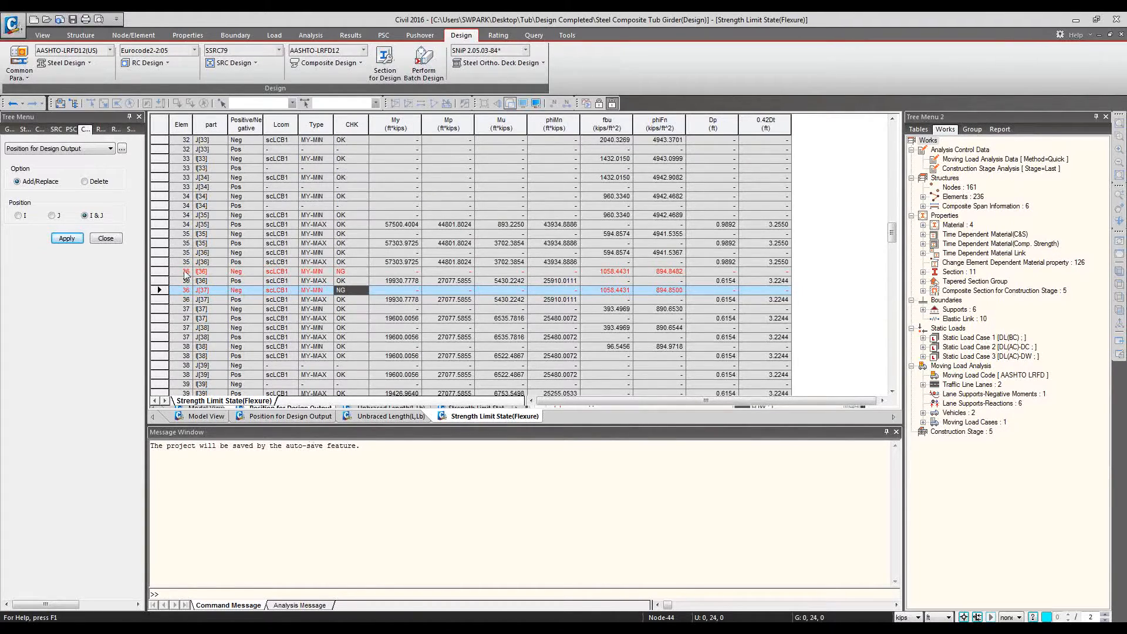
{"action": "left_click", "coordinate": [202, 415]}
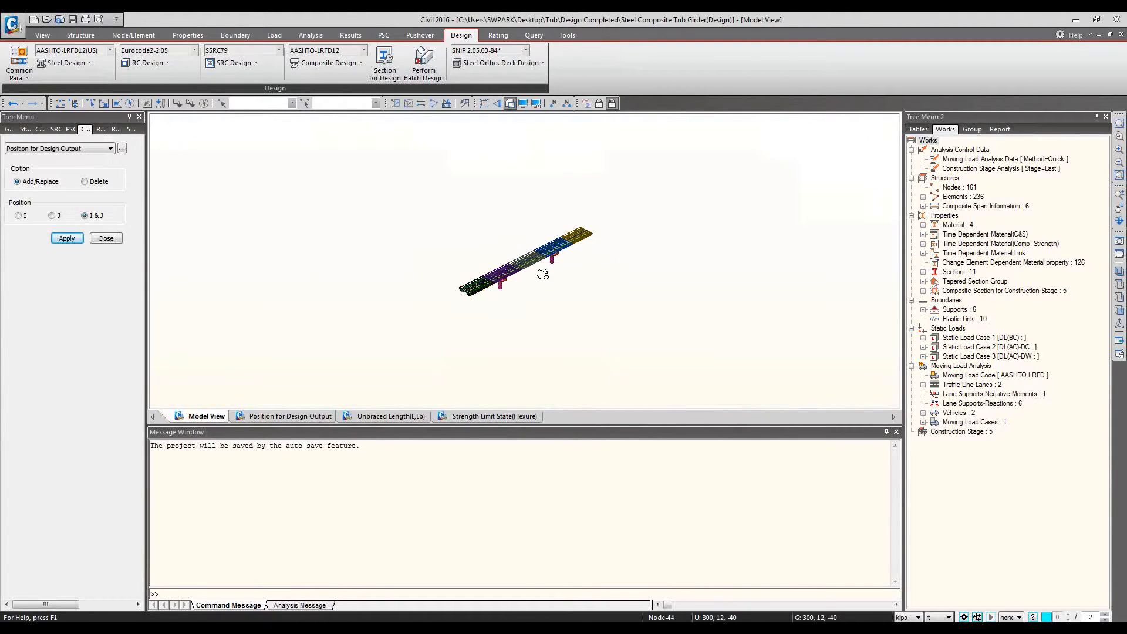
{"action": "scroll", "coordinate": [543, 273], "scroll_direction": "up", "scroll_amount": 3}
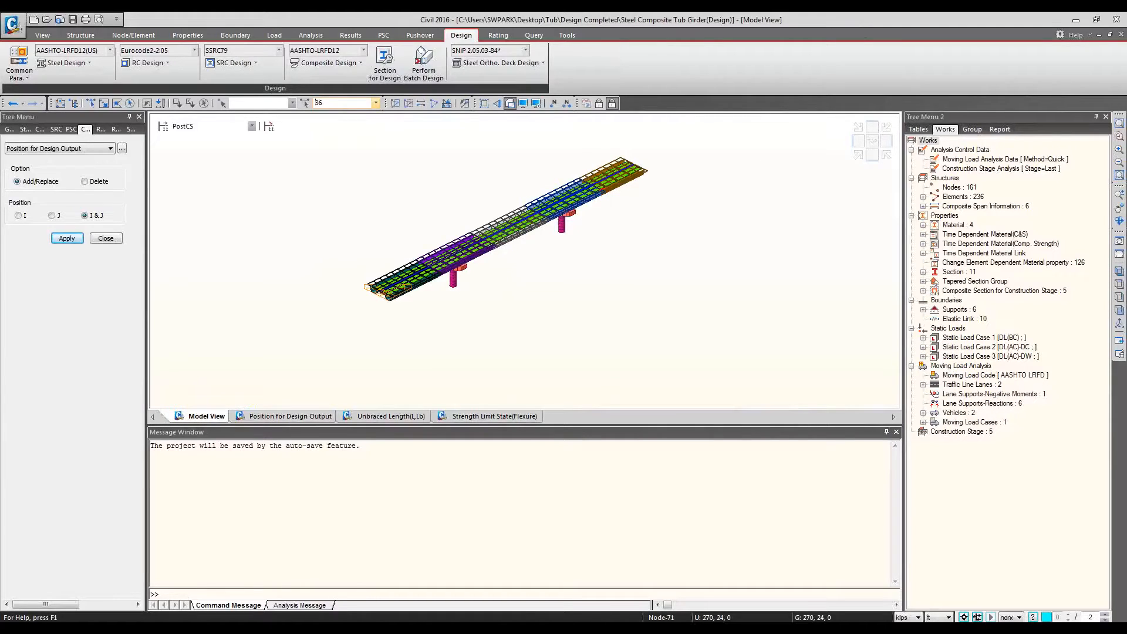
{"action": "left_click", "coordinate": [69, 241]}
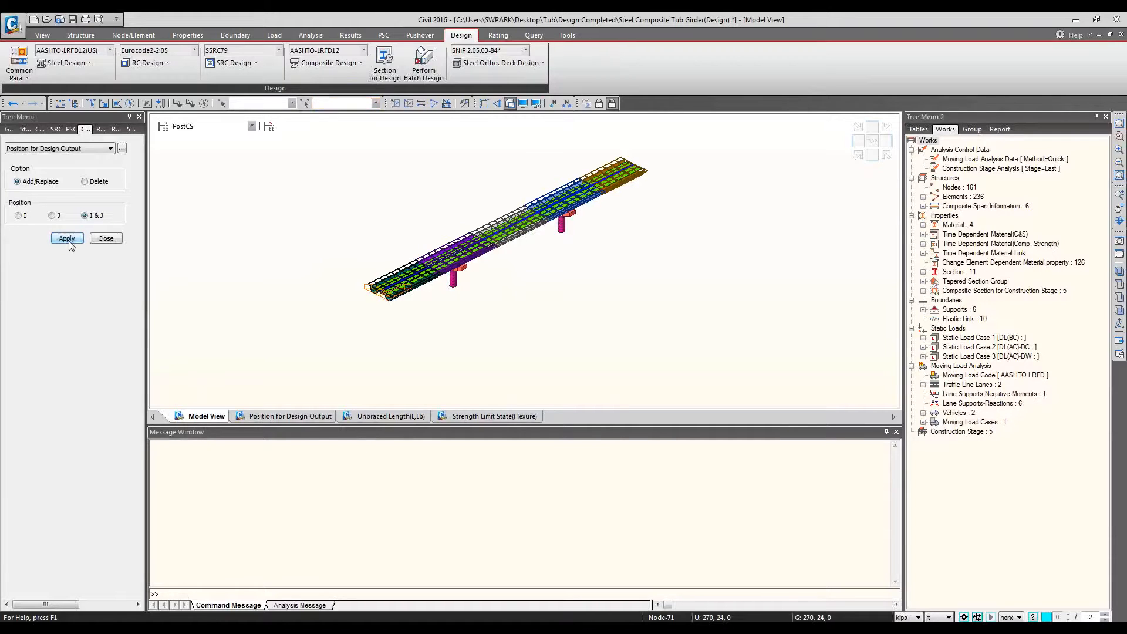
Open the Position for Design Output table, review the entry for element 36, and look up the composite design Excel Report command
{"action": "left_click", "coordinate": [122, 149]}
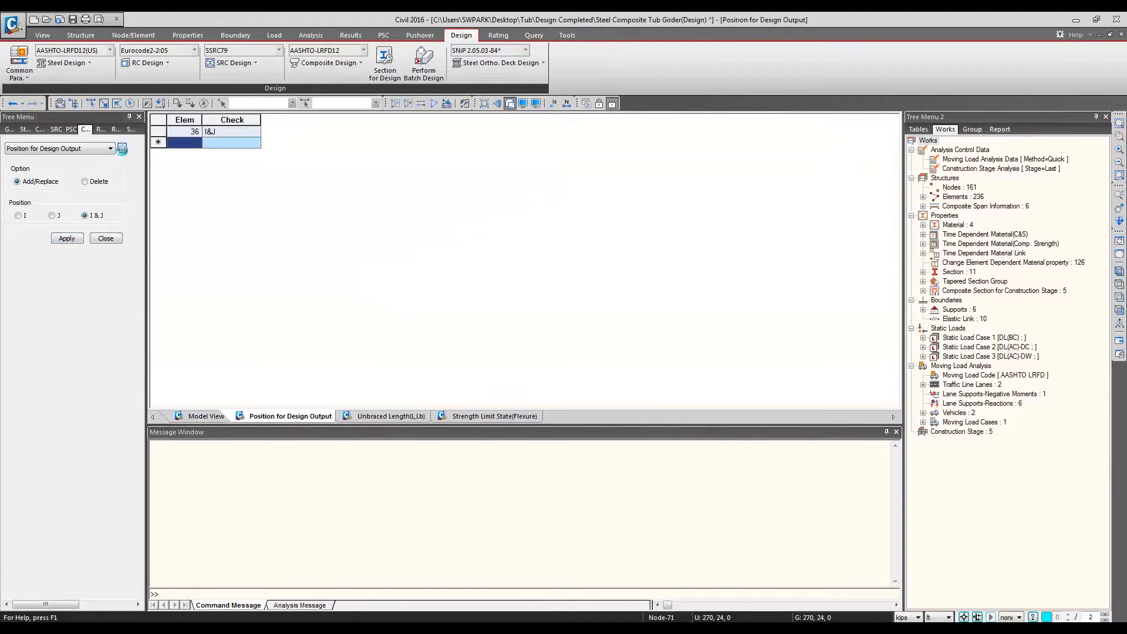
{"action": "left_click", "coordinate": [188, 131]}
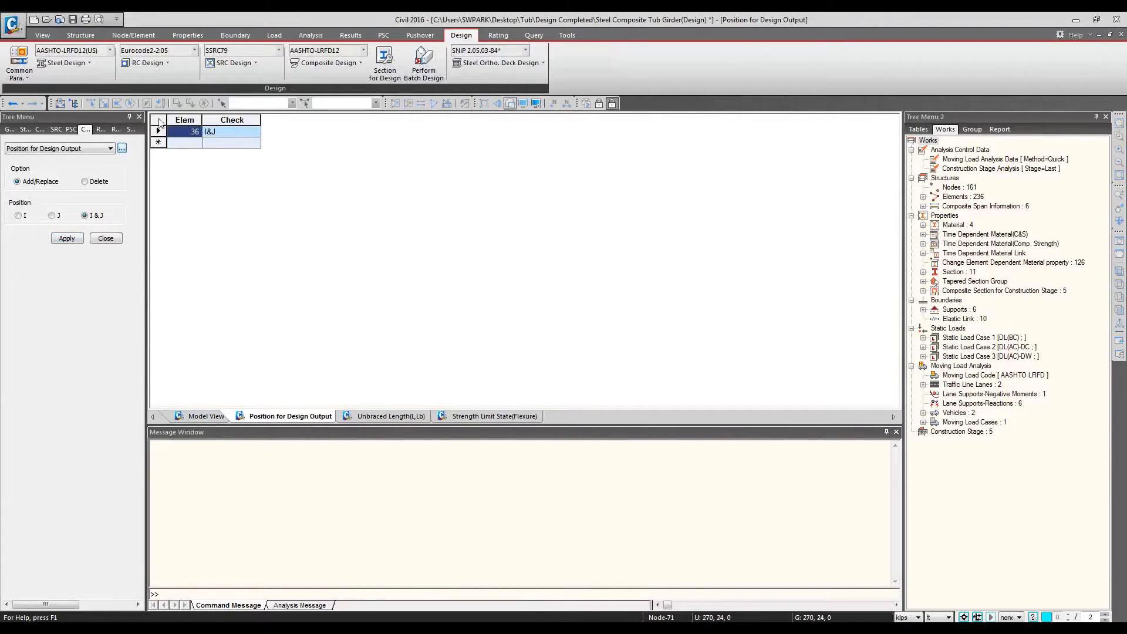
{"action": "left_click", "coordinate": [234, 143]}
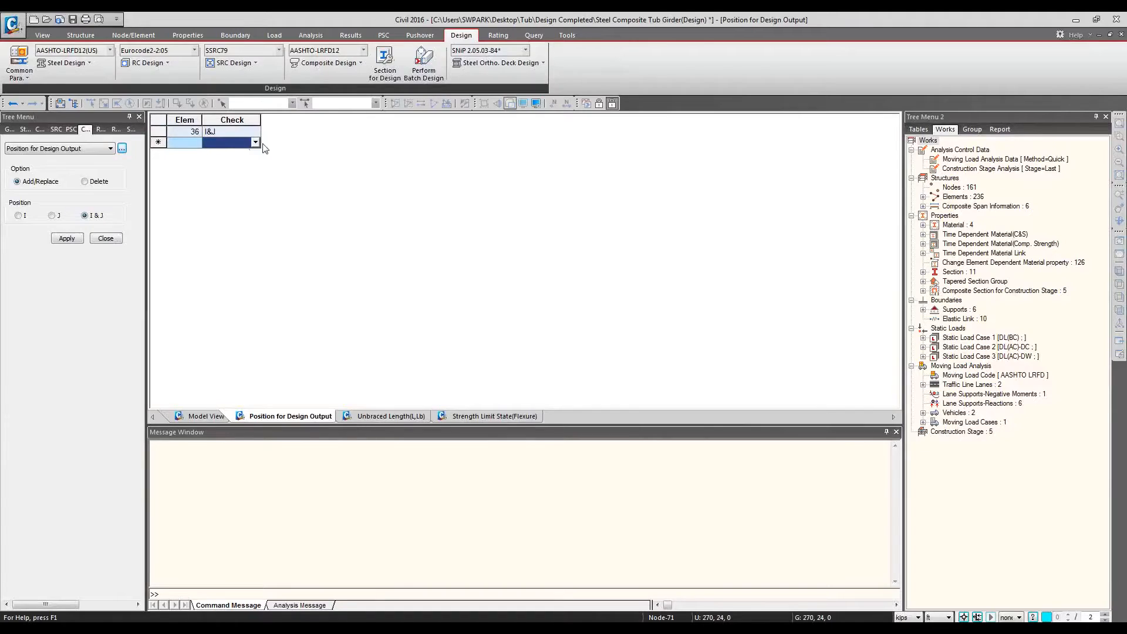
{"action": "left_click", "coordinate": [354, 63]}
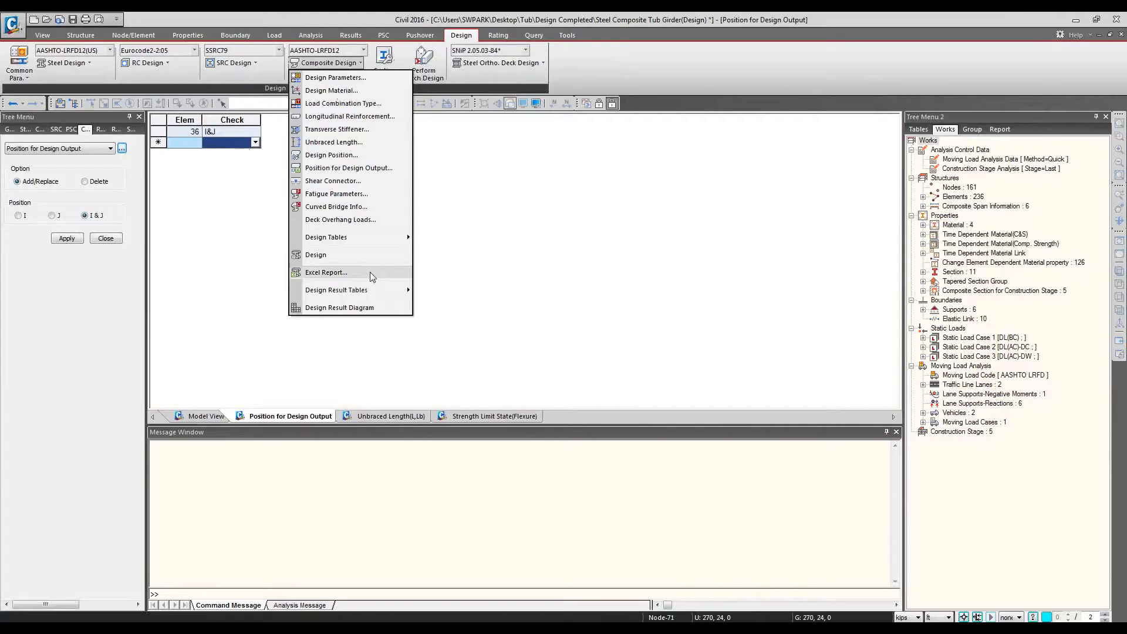
{"action": "left_click", "coordinate": [581, 269]}
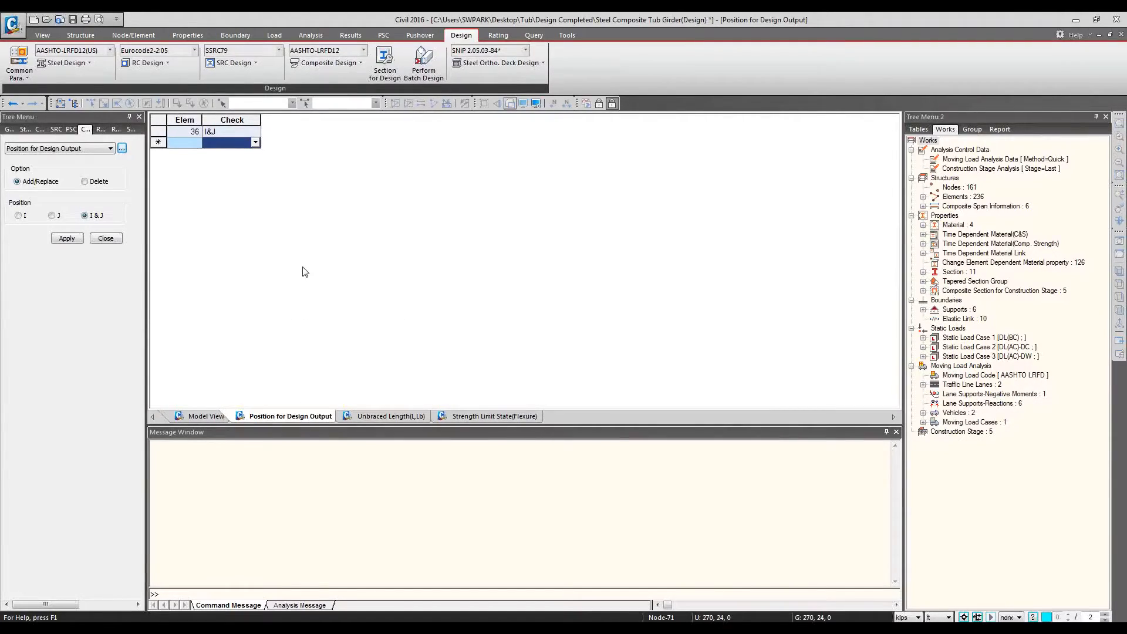
Examine the I and J negative-flexure check rows of element 36 in the Strength Limit State (Flexure) table
{"action": "mouse_move", "coordinate": [207, 627]}
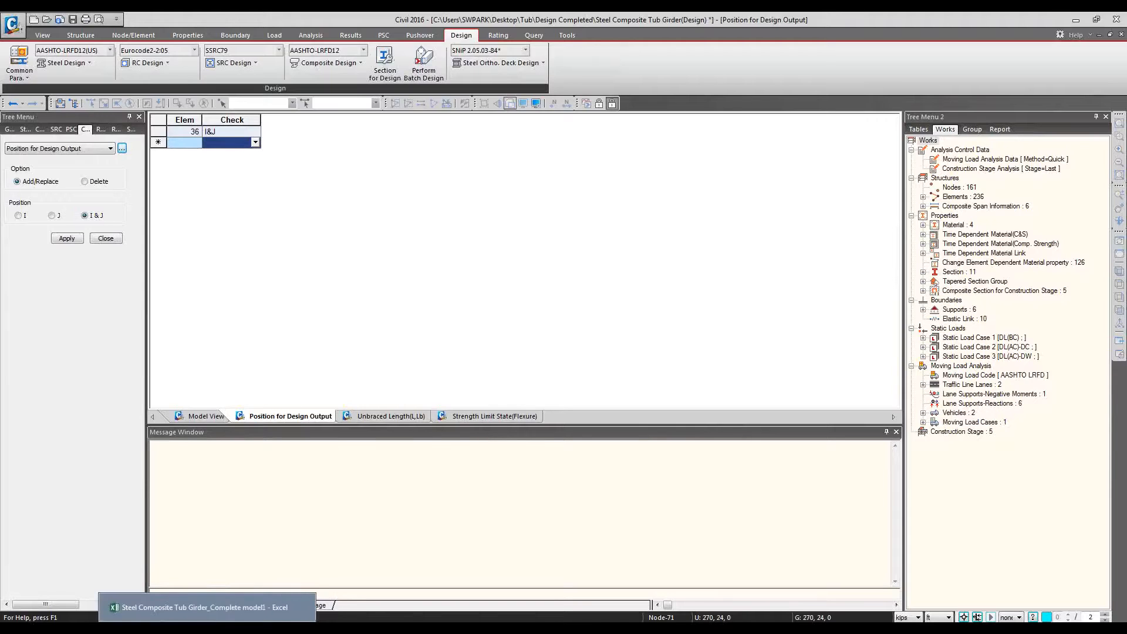
{"action": "left_click", "coordinate": [486, 417]}
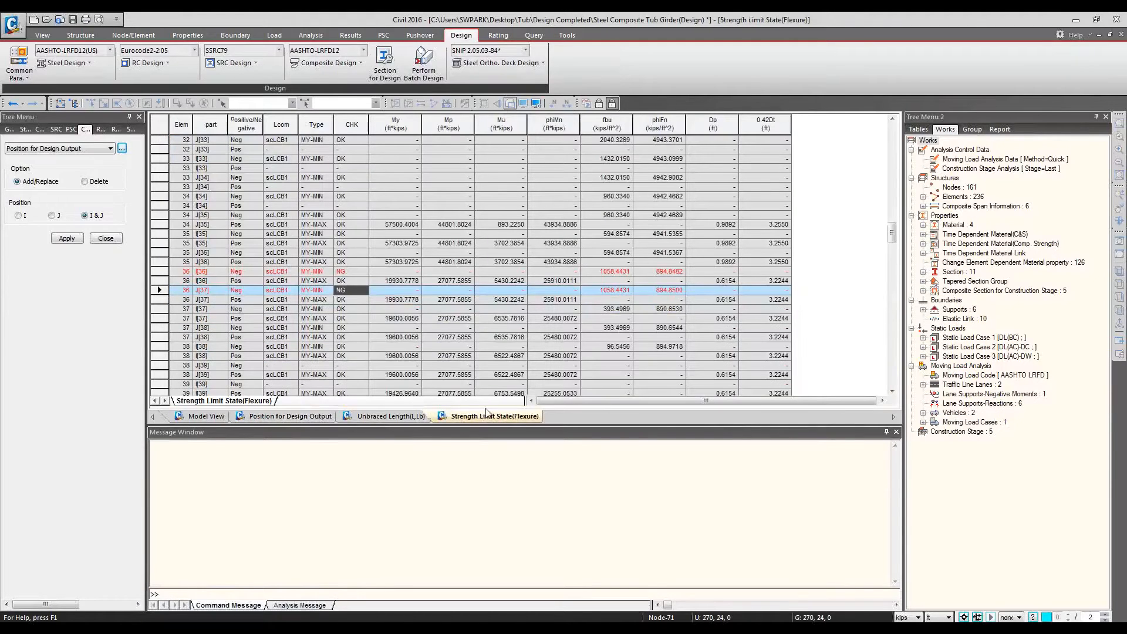
{"action": "left_click_drag", "start_coordinate": [198, 293], "coordinate": [759, 297]}
{"action": "left_click", "coordinate": [759, 288]}
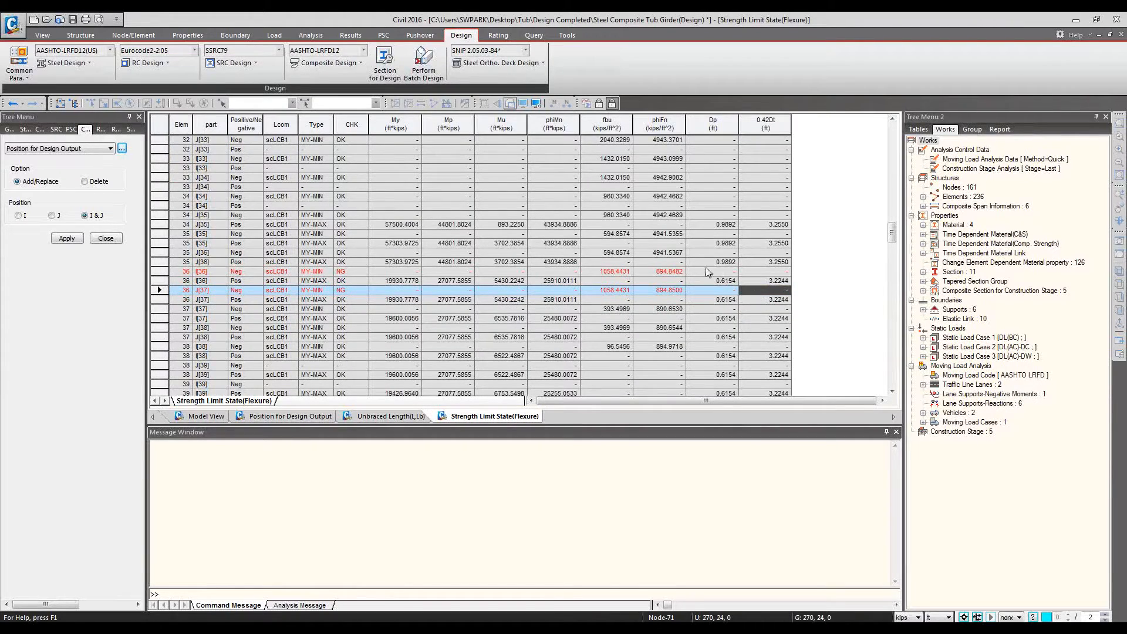
{"action": "left_click", "coordinate": [534, 272]}
Switch to the Steel Composite Tub Girder report in Excel and examine the positive-flexure section properties at the start of sheet 36_I
{"action": "left_click", "coordinate": [206, 627]}
{"action": "left_click", "coordinate": [335, 430]}
{"action": "scroll", "coordinate": [335, 430], "scroll_direction": "up", "scroll_amount": 19}
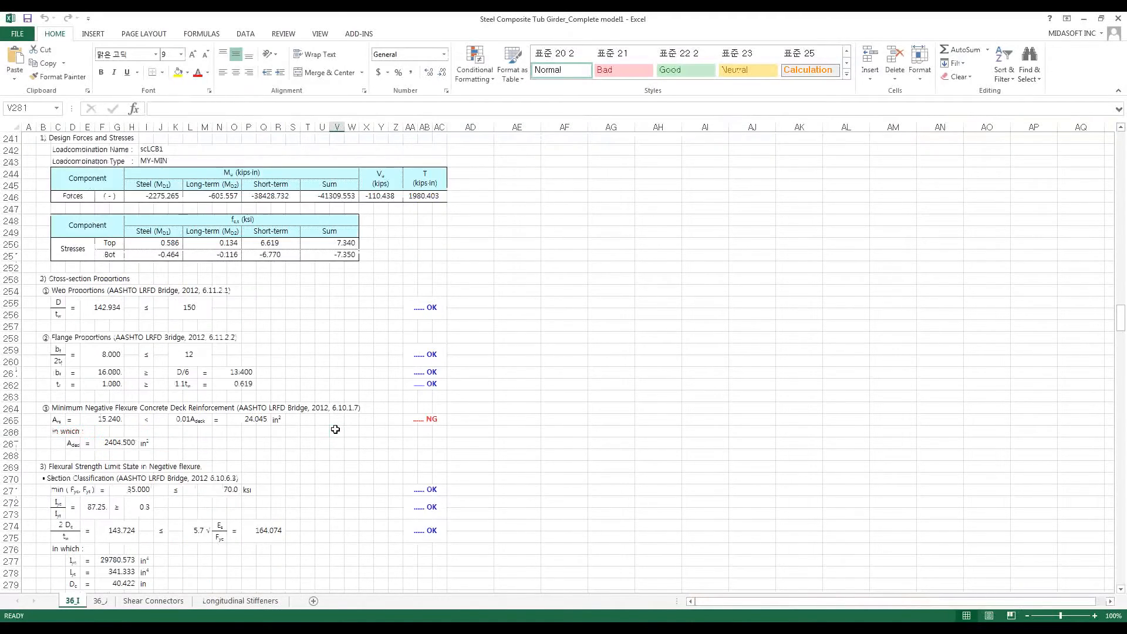
{"action": "scroll", "coordinate": [335, 430], "scroll_direction": "up", "scroll_amount": 20}
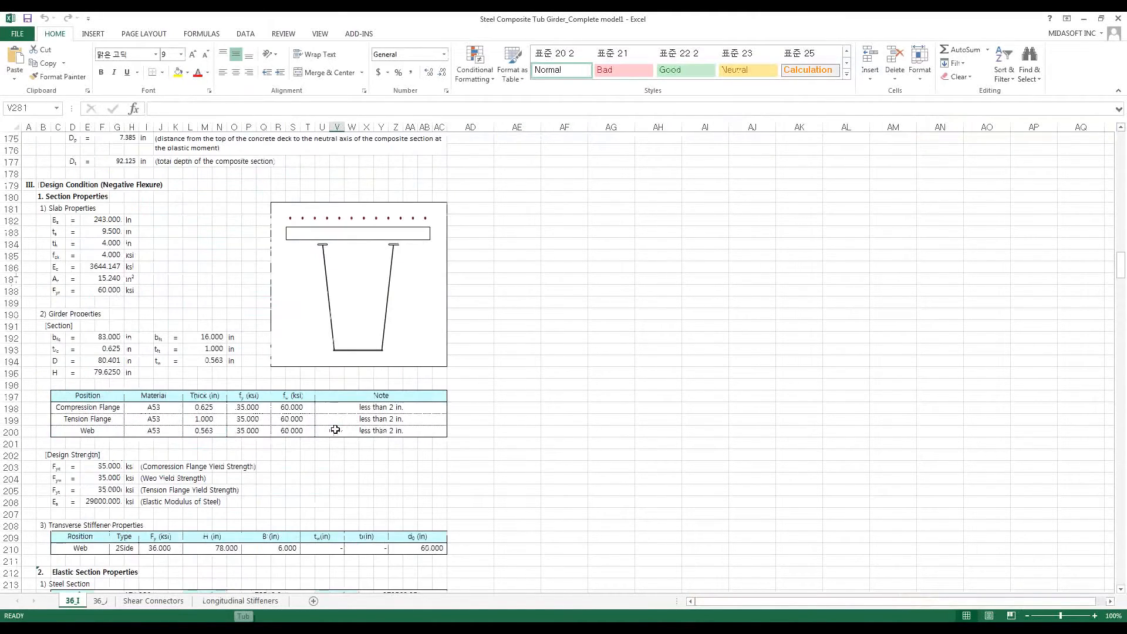
{"action": "scroll", "coordinate": [335, 430], "scroll_direction": "up", "scroll_amount": 12}
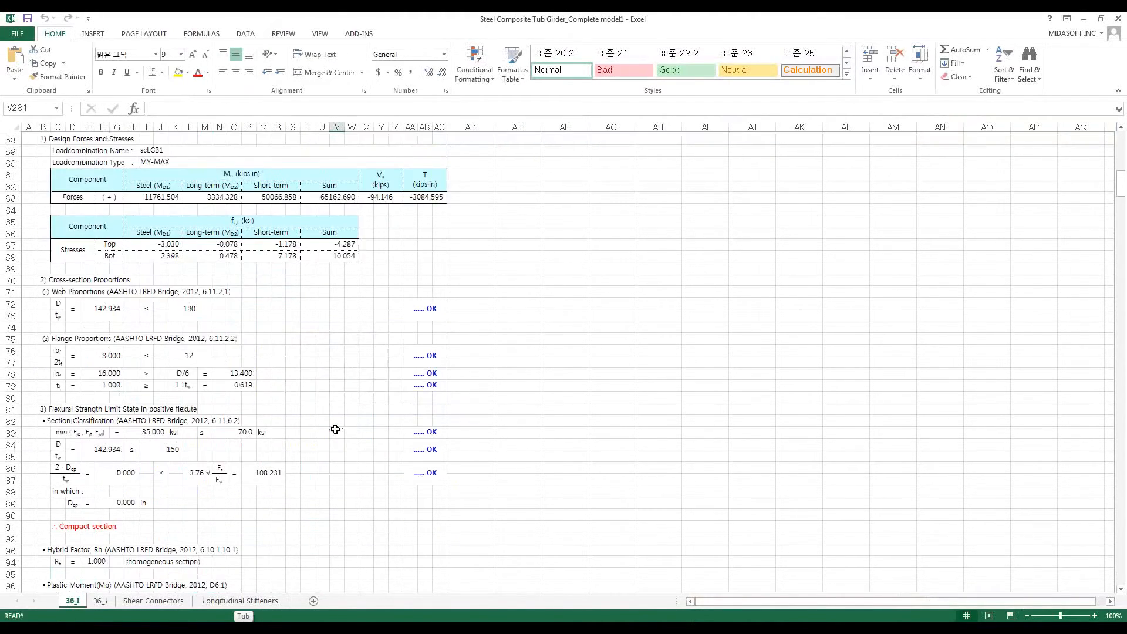
{"action": "scroll", "coordinate": [335, 429], "scroll_direction": "up", "scroll_amount": 7}
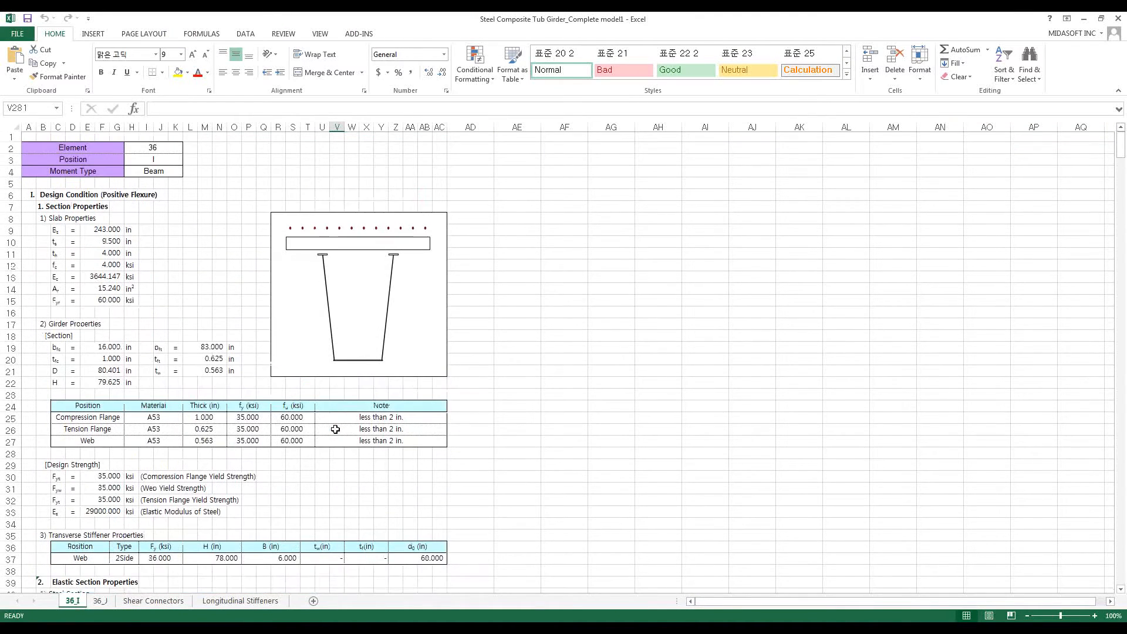
{"action": "left_click_drag", "start_coordinate": [76, 232], "coordinate": [566, 538]}
{"action": "left_click", "coordinate": [564, 537]}
Read through sheet 36_I to the negative-flexure cross-section proportions and examine the Minimum Negative Flexure Concrete Deck Reinforcement check
{"action": "scroll", "coordinate": [304, 424], "scroll_direction": "down", "scroll_amount": 2}
{"action": "scroll", "coordinate": [304, 424], "scroll_direction": "down", "scroll_amount": 11}
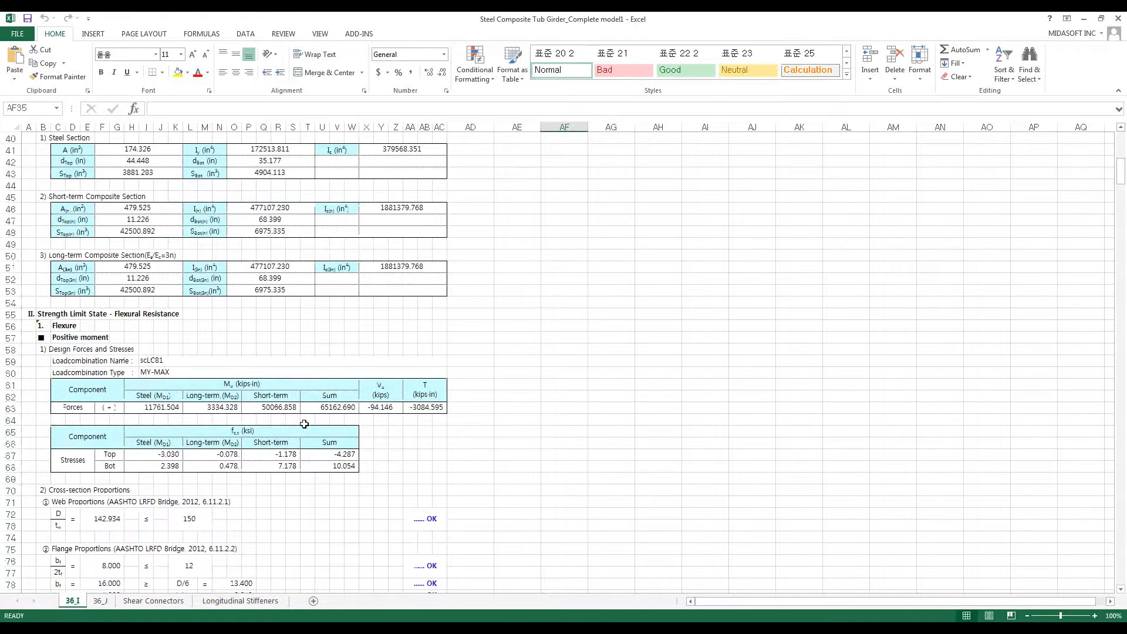
{"action": "scroll", "coordinate": [304, 423], "scroll_direction": "down", "scroll_amount": 10}
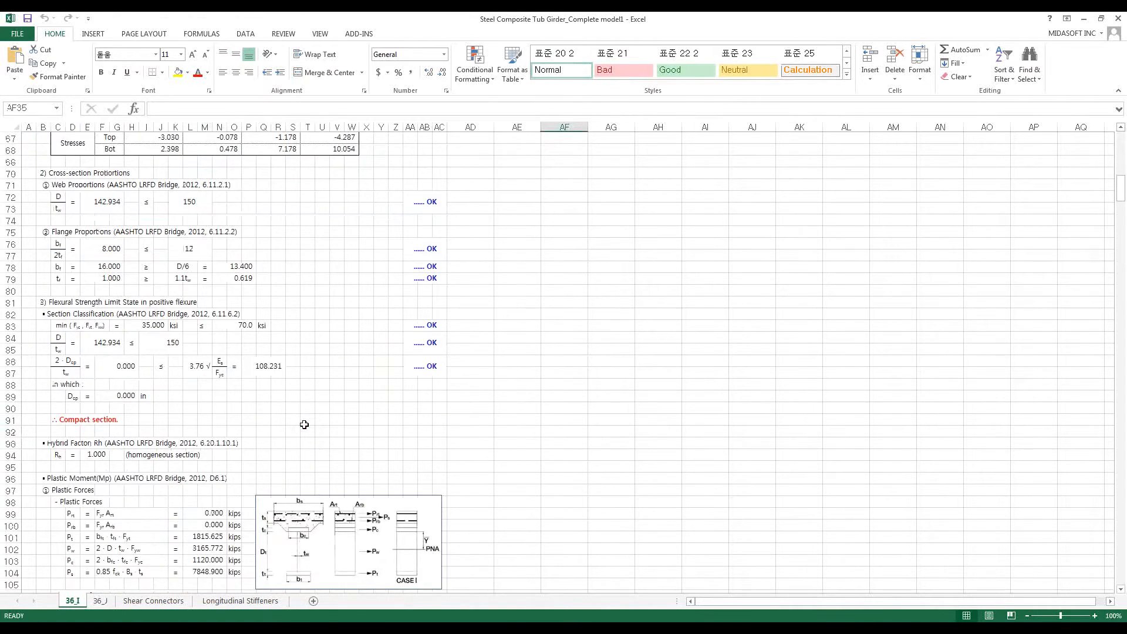
{"action": "scroll", "coordinate": [302, 422], "scroll_direction": "down", "scroll_amount": 20}
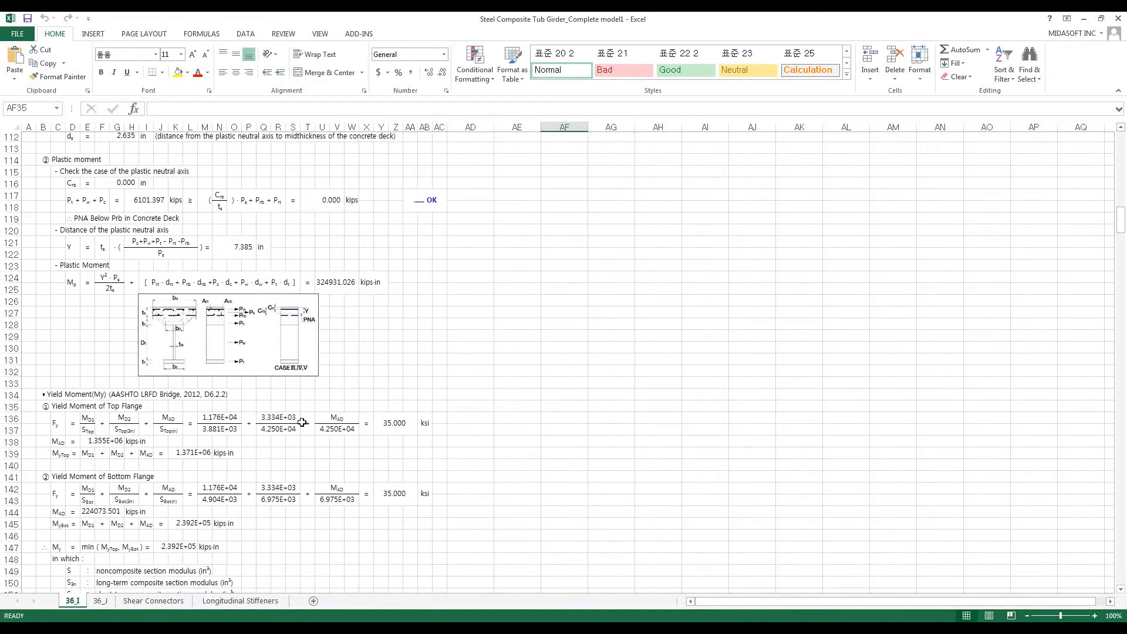
{"action": "scroll", "coordinate": [301, 422], "scroll_direction": "down", "scroll_amount": 20}
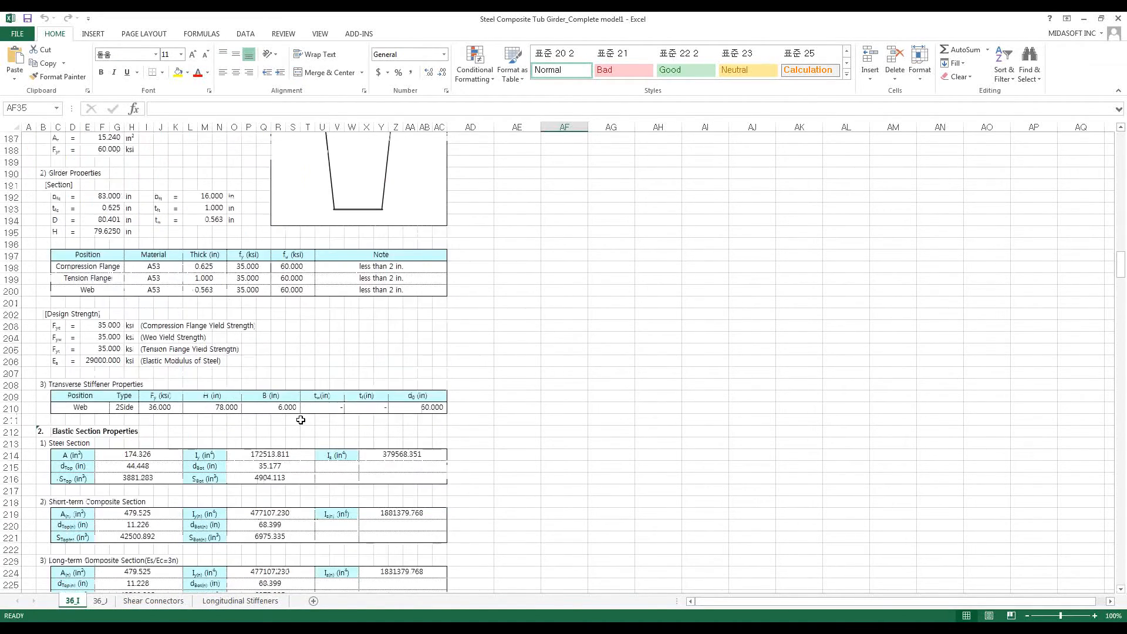
{"action": "scroll", "coordinate": [301, 419], "scroll_direction": "down", "scroll_amount": 16}
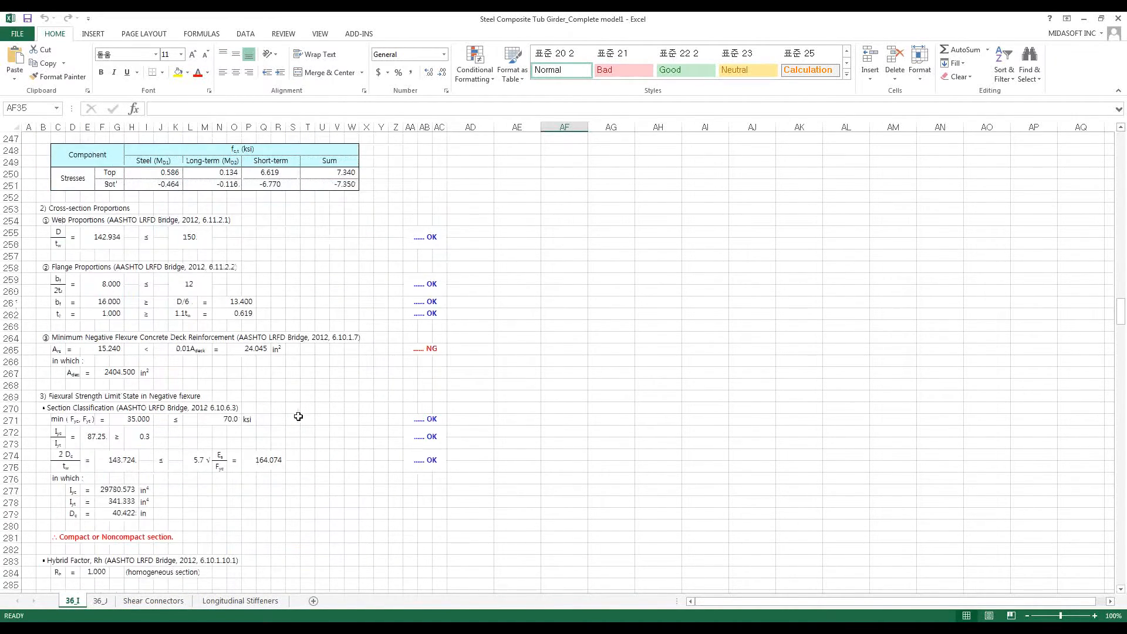
{"action": "left_click", "coordinate": [147, 350]}
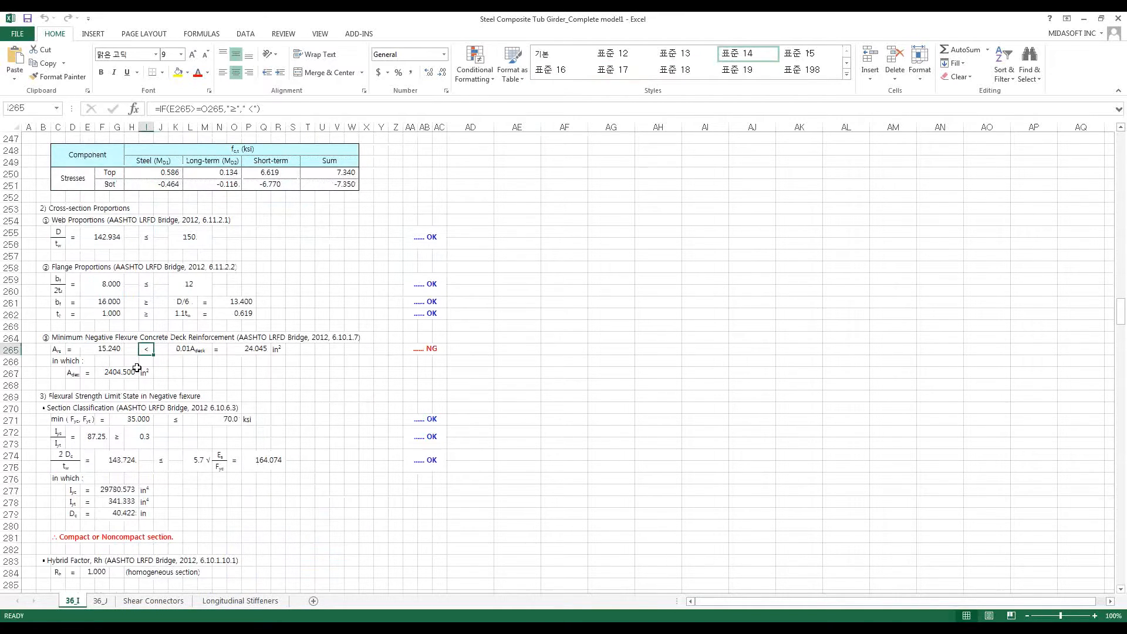
{"action": "left_click", "coordinate": [135, 369]}
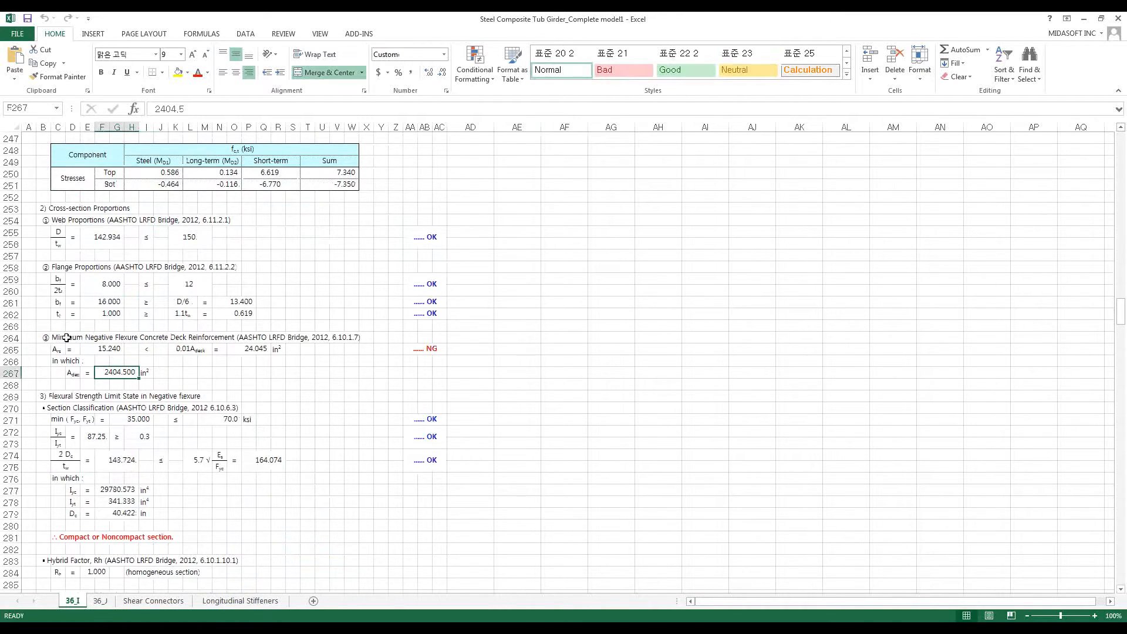
{"action": "left_click_drag", "start_coordinate": [60, 339], "coordinate": [308, 345]}
{"action": "left_click", "coordinate": [308, 347]}
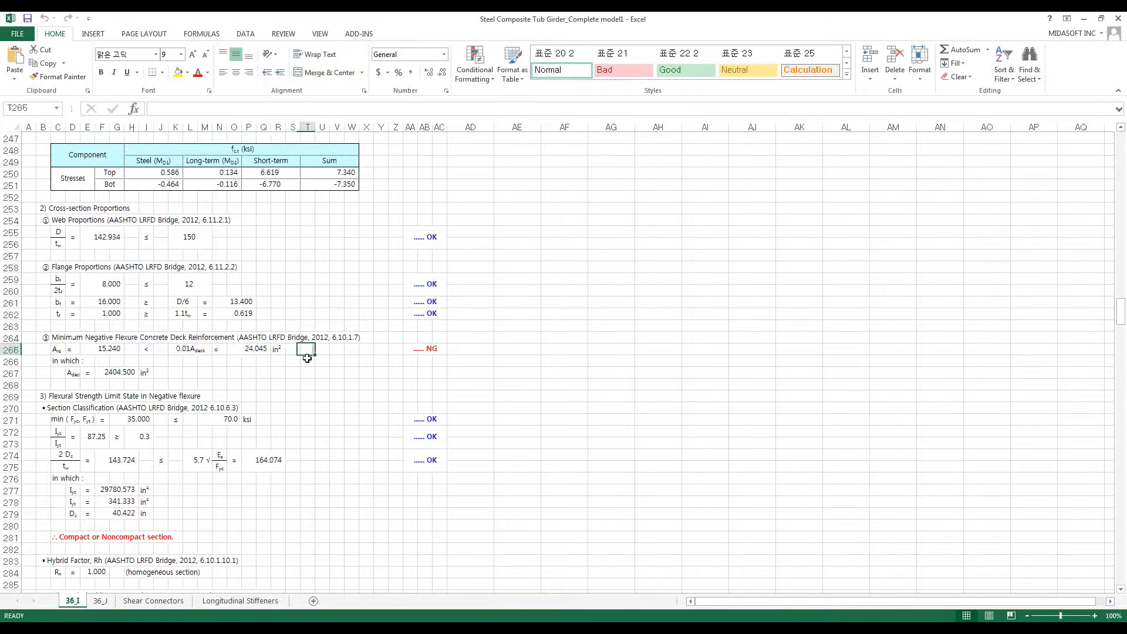
{"action": "left_click_drag", "start_coordinate": [44, 339], "coordinate": [221, 382]}
{"action": "left_click", "coordinate": [221, 382]}
Examine the Flexural Resistance based on box Flange in Compression check and the local buckling calculation in sheet 36_I
{"action": "scroll", "coordinate": [222, 381], "scroll_direction": "down", "scroll_amount": 4}
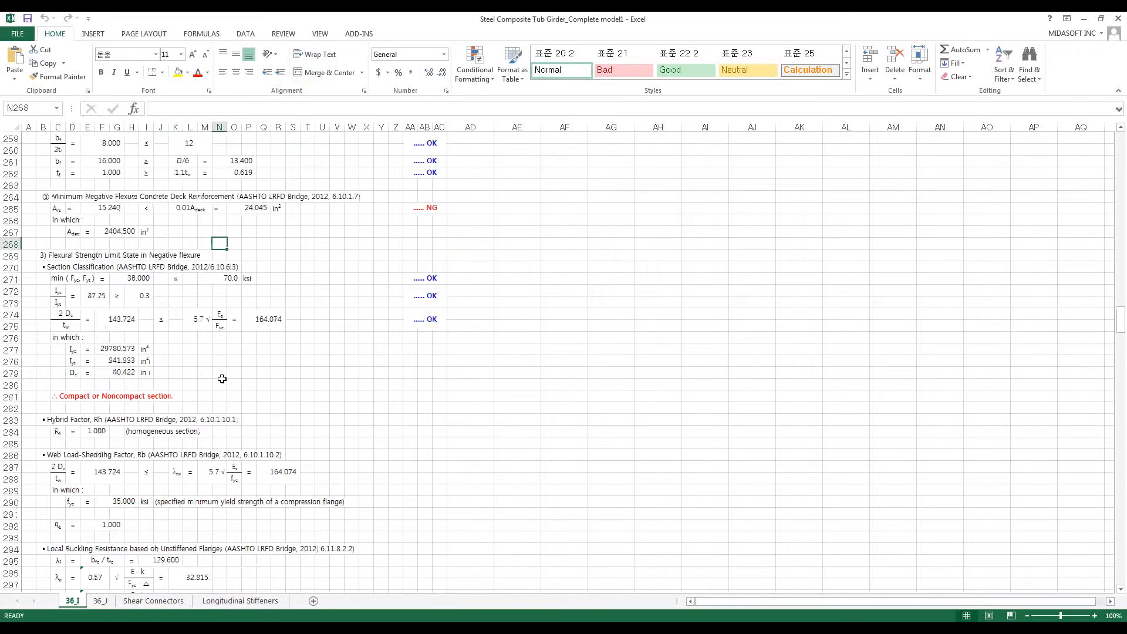
{"action": "scroll", "coordinate": [222, 379], "scroll_direction": "down", "scroll_amount": 17}
{"action": "left_click", "coordinate": [222, 381]}
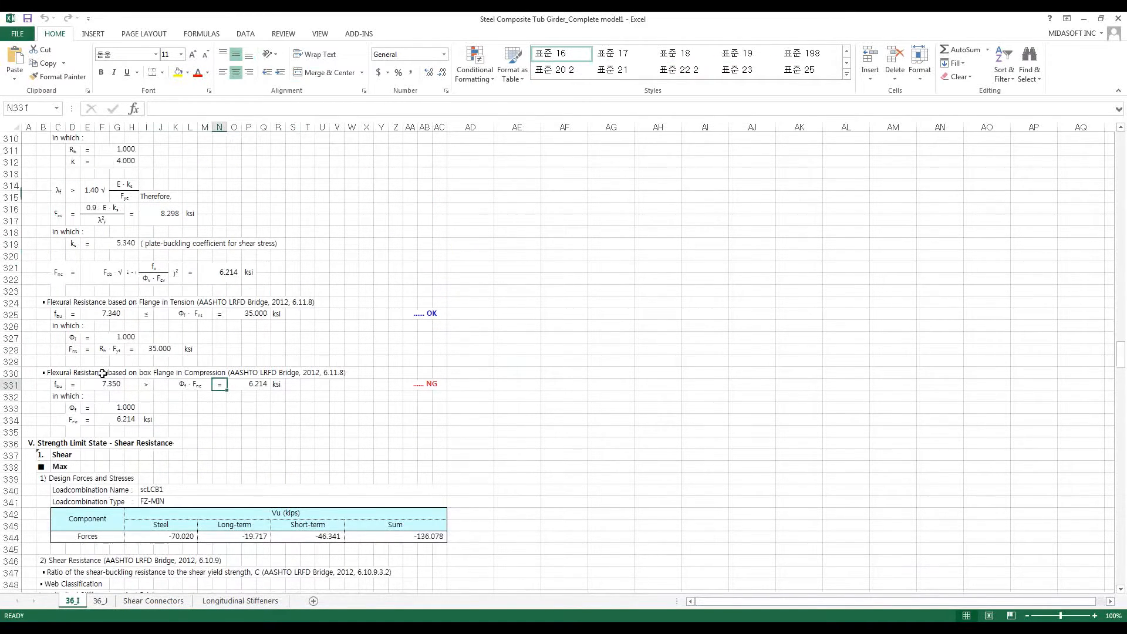
{"action": "left_click", "coordinate": [185, 373]}
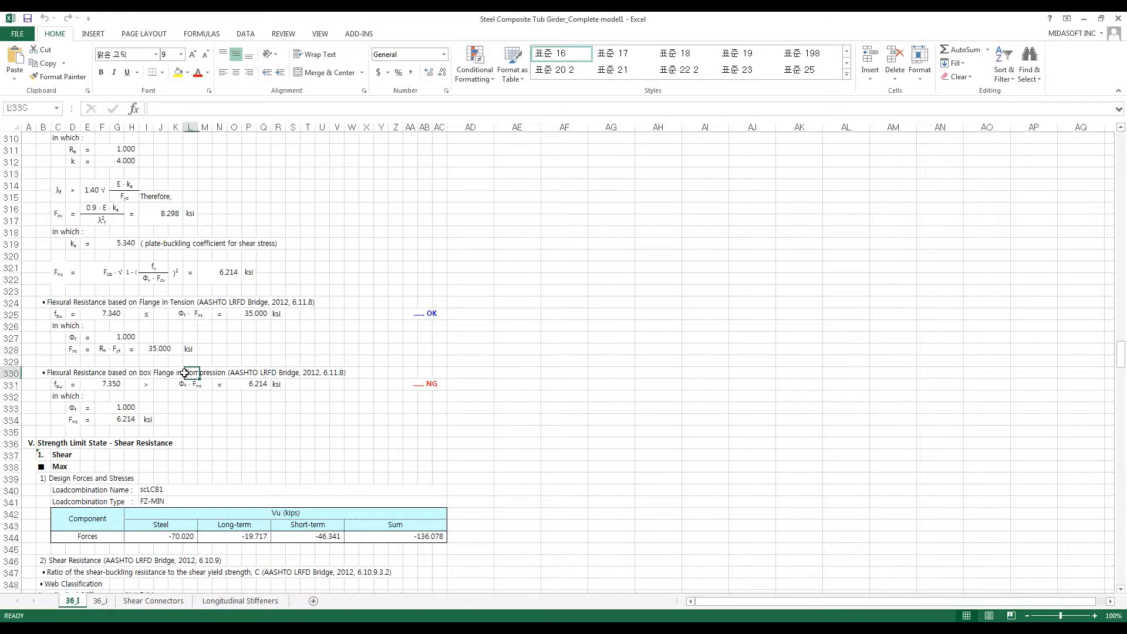
{"action": "mouse_move", "coordinate": [59, 384]}
{"action": "left_mouse_down"}
{"action": "mouse_move", "coordinate": [103, 405]}
{"action": "mouse_move", "coordinate": [279, 420]}
{"action": "left_mouse_up"}
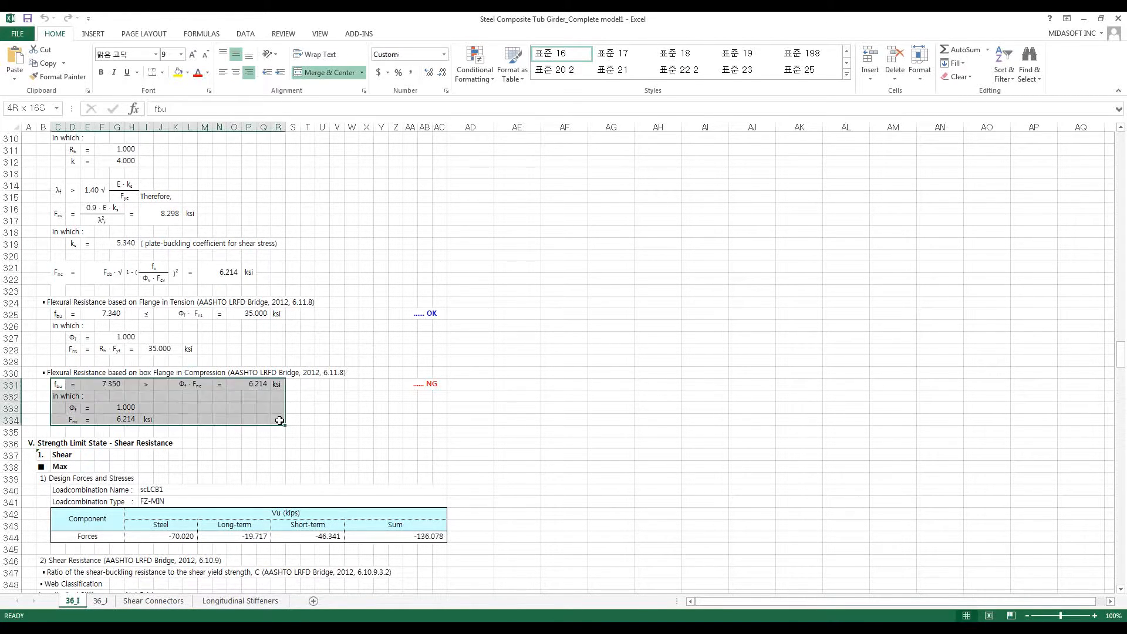
{"action": "left_click", "coordinate": [280, 420]}
{"action": "scroll", "coordinate": [277, 423], "scroll_direction": "down", "scroll_amount": 5}
{"action": "scroll", "coordinate": [276, 426], "scroll_direction": "up", "scroll_amount": 6}
{"action": "scroll", "coordinate": [275, 427], "scroll_direction": "up", "scroll_amount": 12}
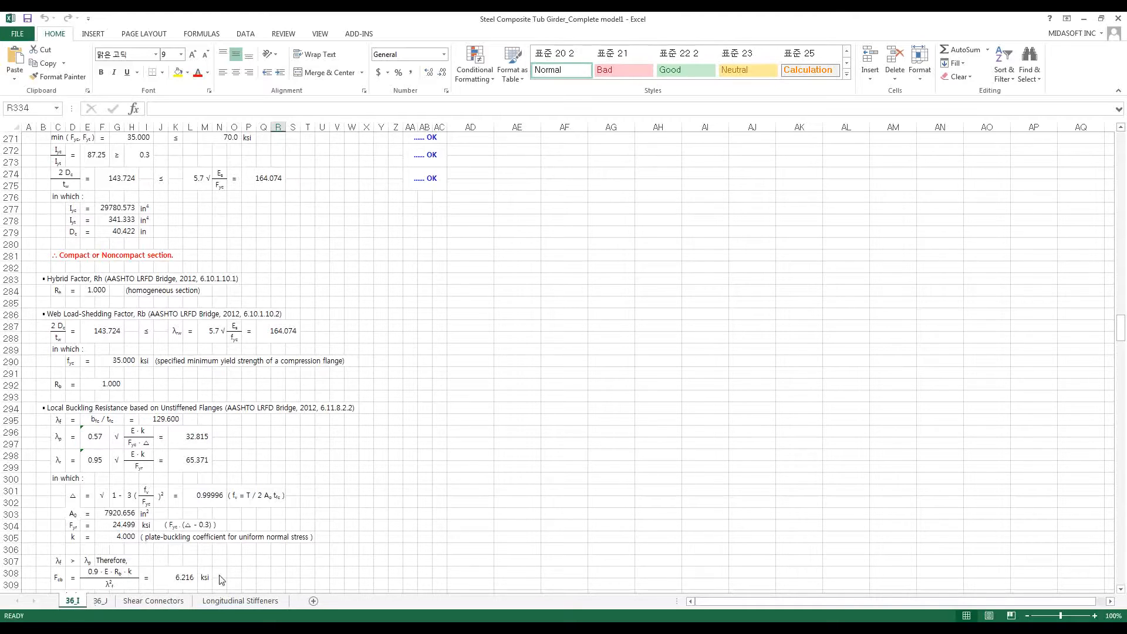
Switch back to the design-completed tub girder model in midas Civil and show its model view
{"action": "key", "text": "alt+Tab"}
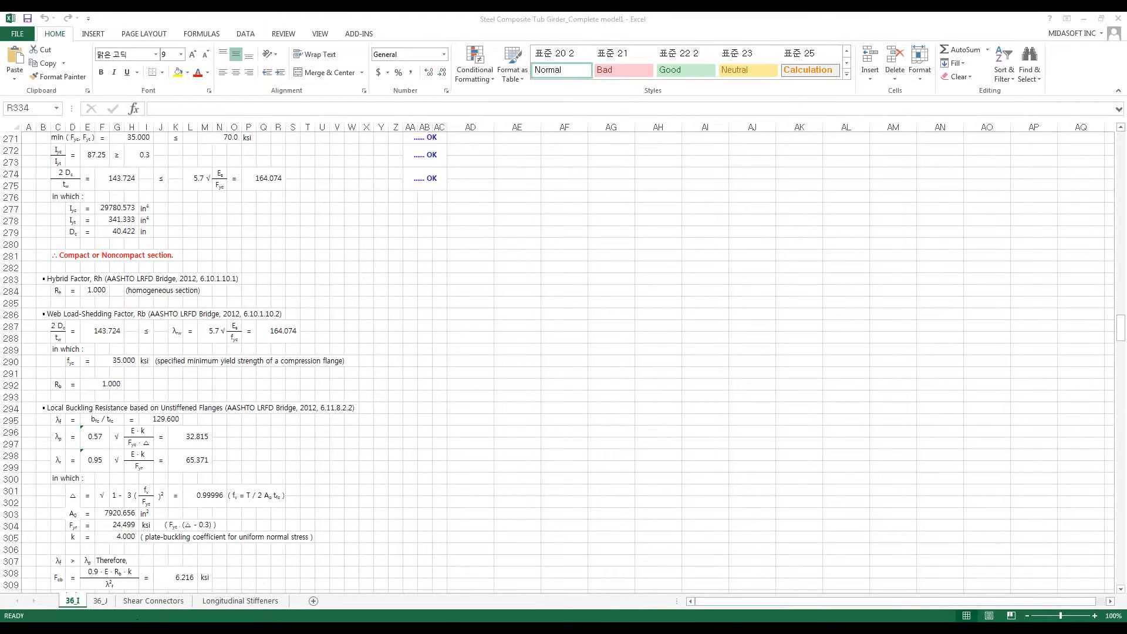
{"action": "left_click", "coordinate": [104, 623]}
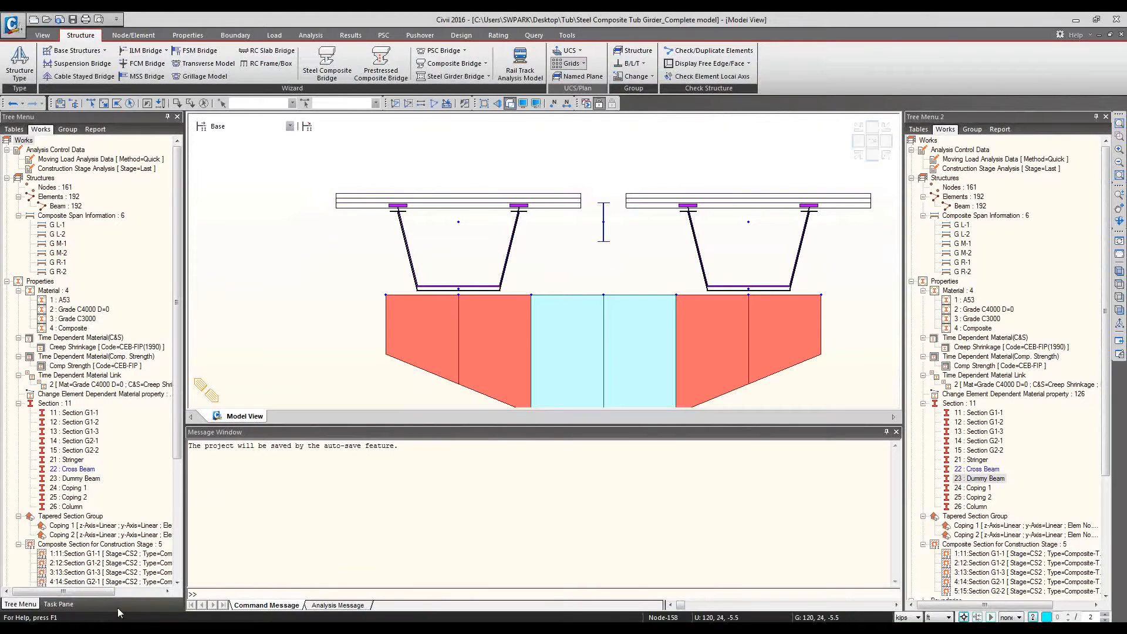
{"action": "left_click", "coordinate": [109, 594]}
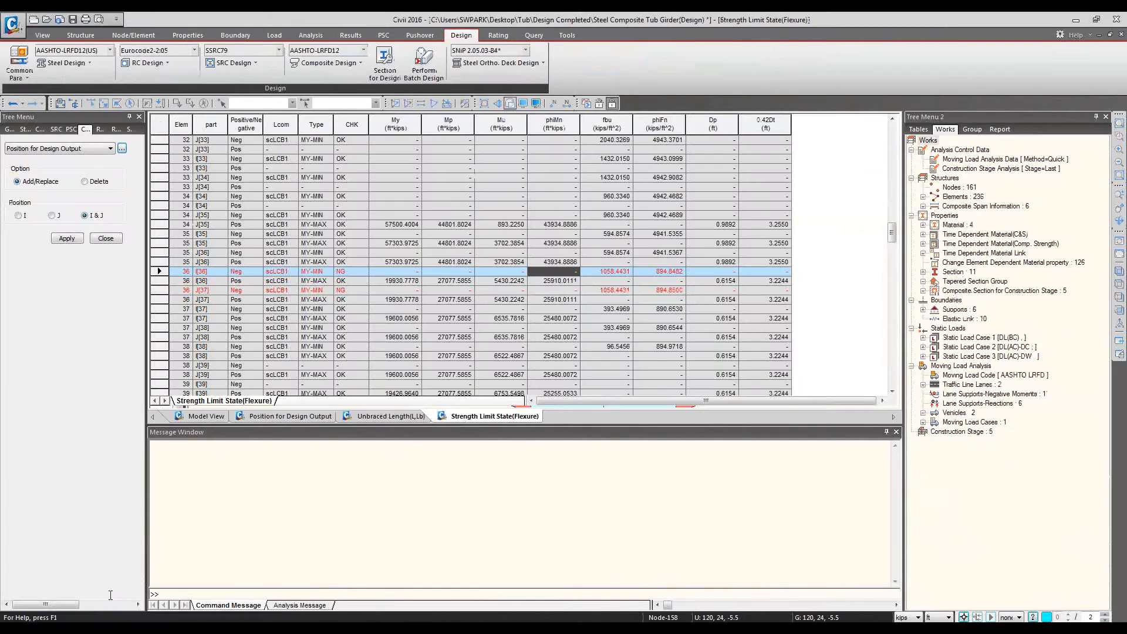
{"action": "left_click", "coordinate": [206, 415]}
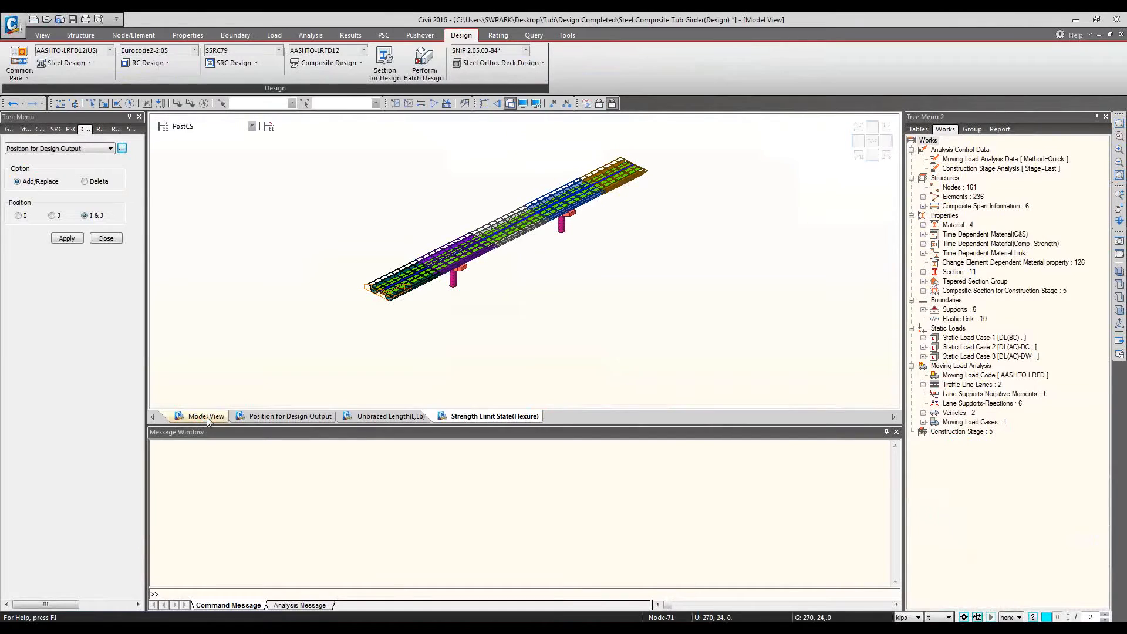
Call up the Strength Limit State (Flexure) design result table and examine the CHK results for element 35 and the elements after it
{"action": "left_click", "coordinate": [349, 67]}
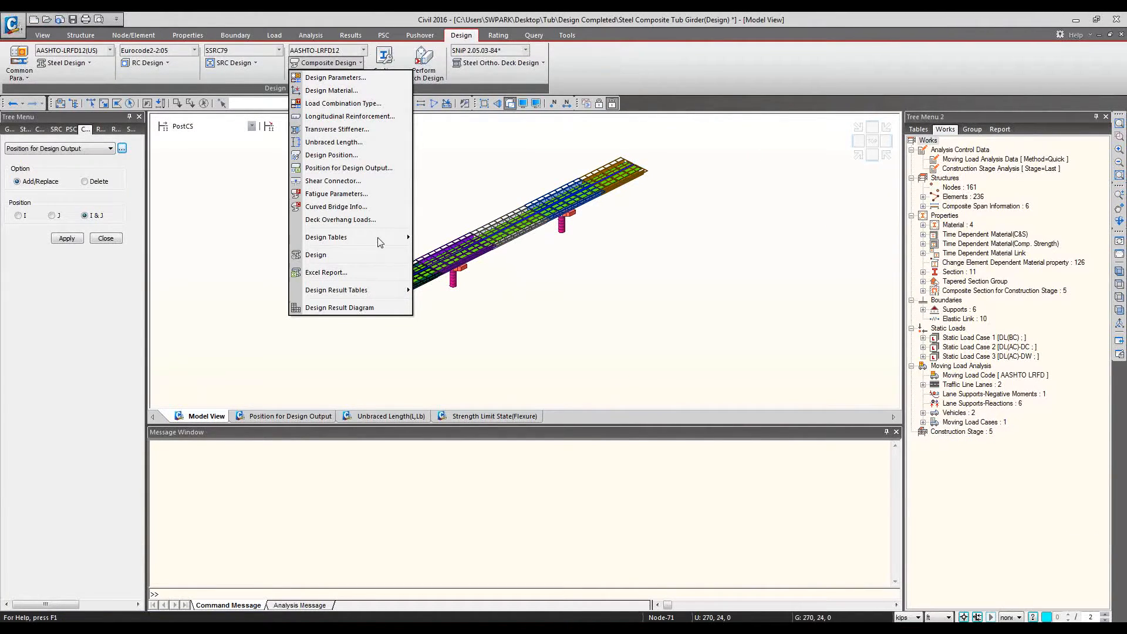
{"action": "mouse_move", "coordinate": [379, 237]}
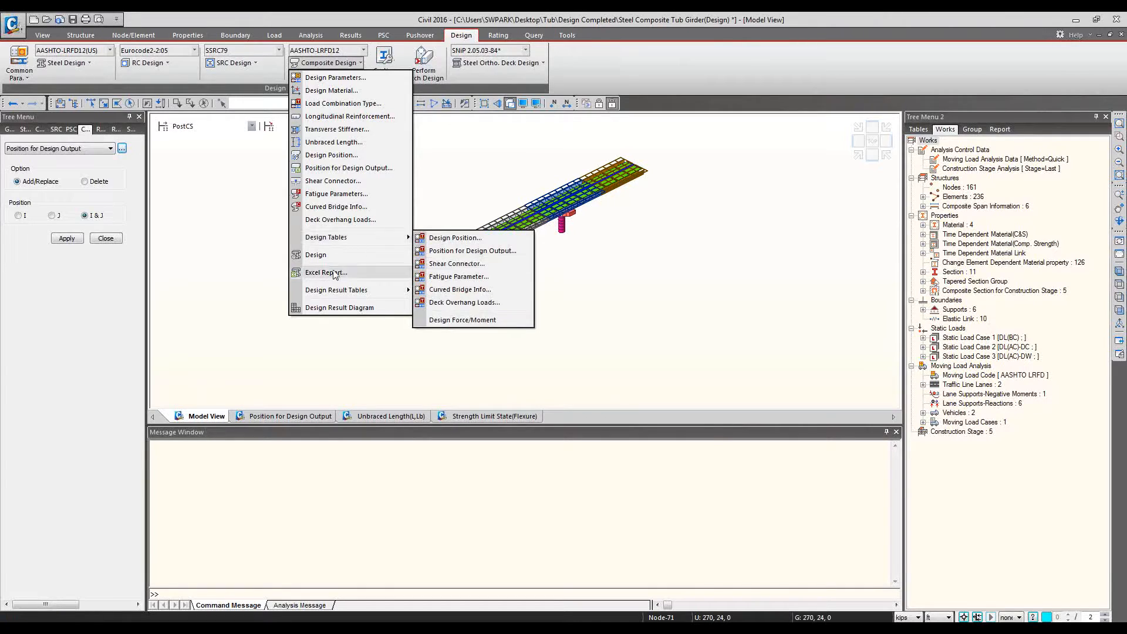
{"action": "mouse_move", "coordinate": [341, 296]}
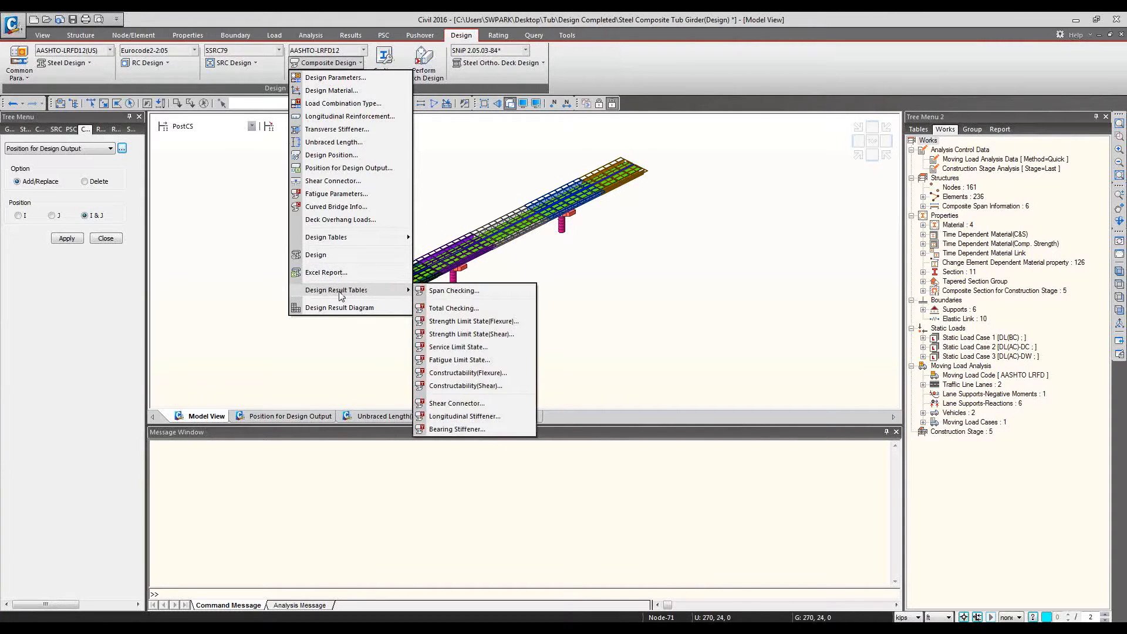
{"action": "left_click", "coordinate": [482, 320]}
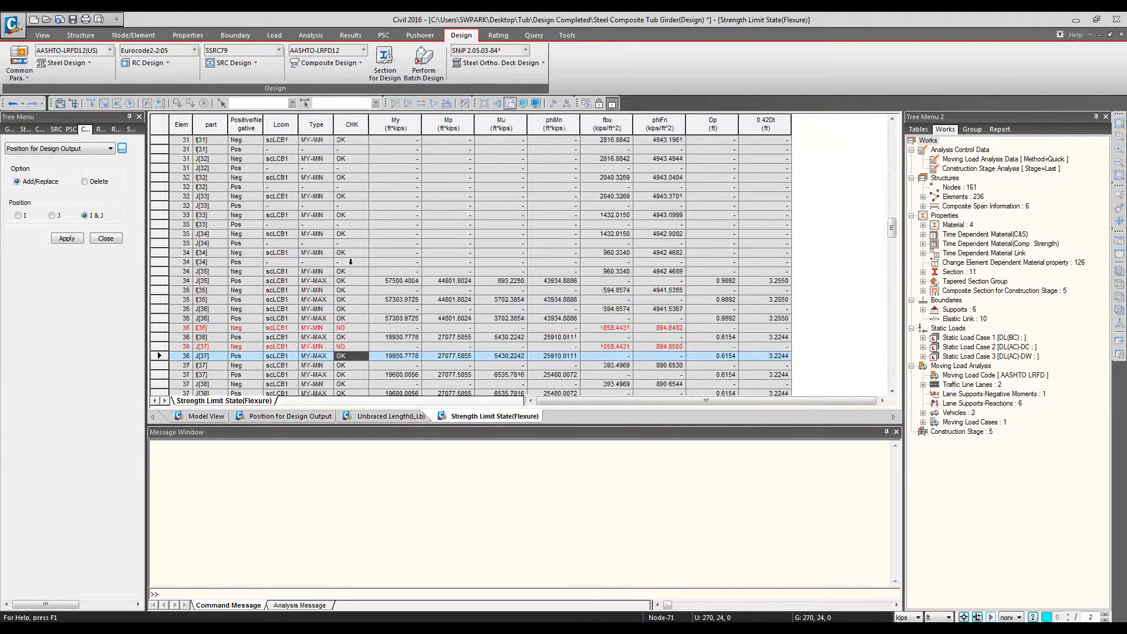
{"action": "left_click", "coordinate": [352, 124]}
{"action": "left_click", "coordinate": [350, 309]}
{"action": "scroll", "coordinate": [348, 313], "scroll_direction": "down", "scroll_amount": 1}
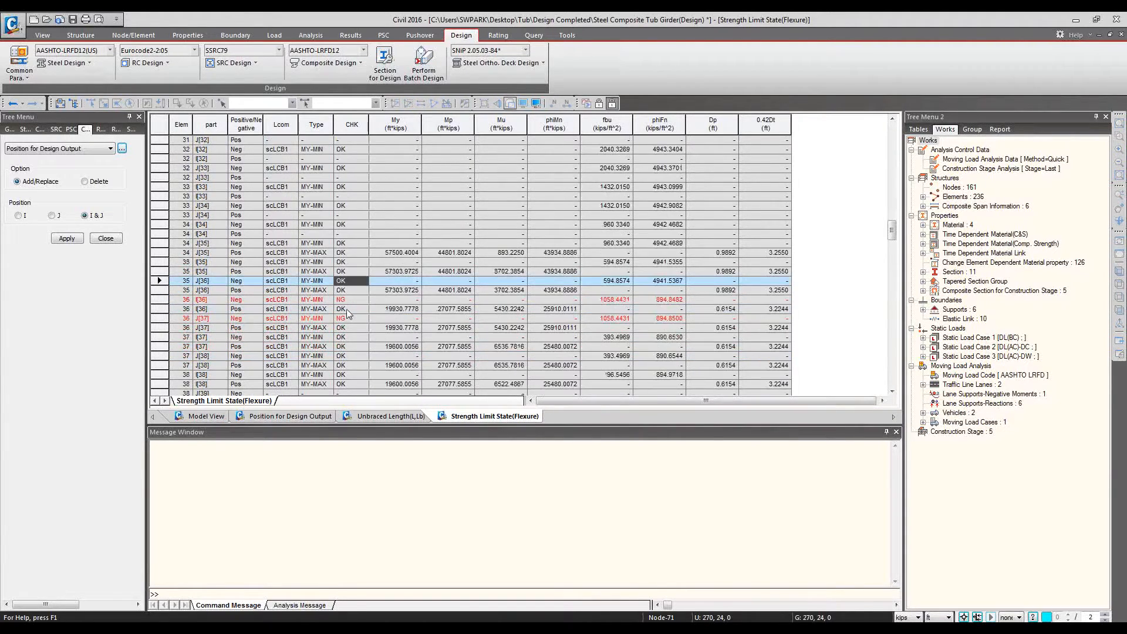
{"action": "scroll", "coordinate": [347, 313], "scroll_direction": "down", "scroll_amount": 7}
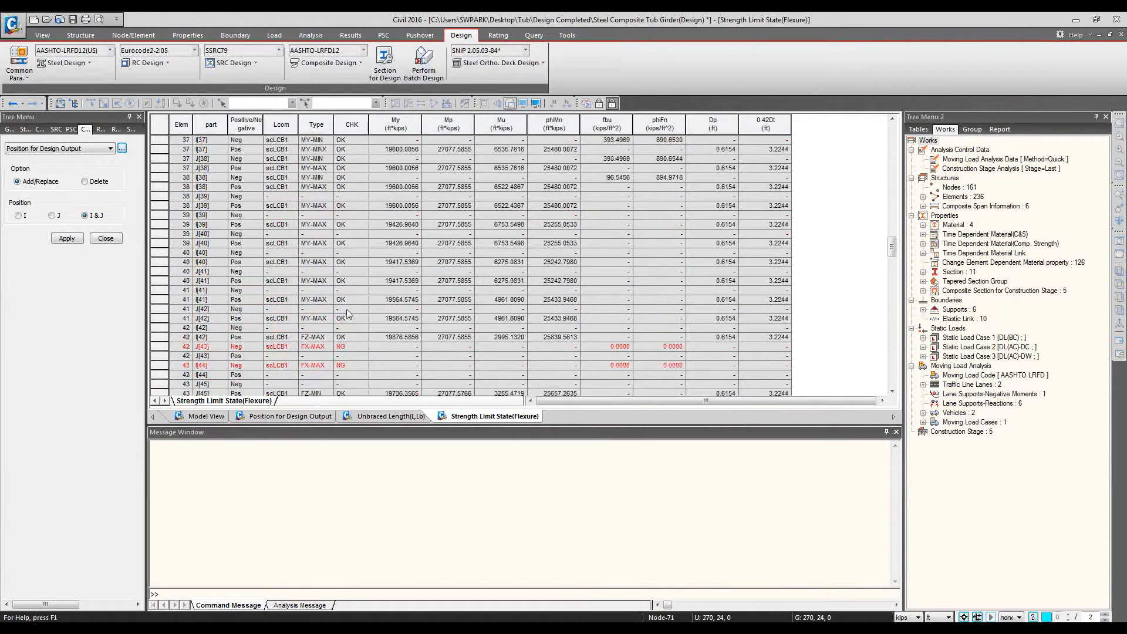
{"action": "left_click", "coordinate": [329, 62]}
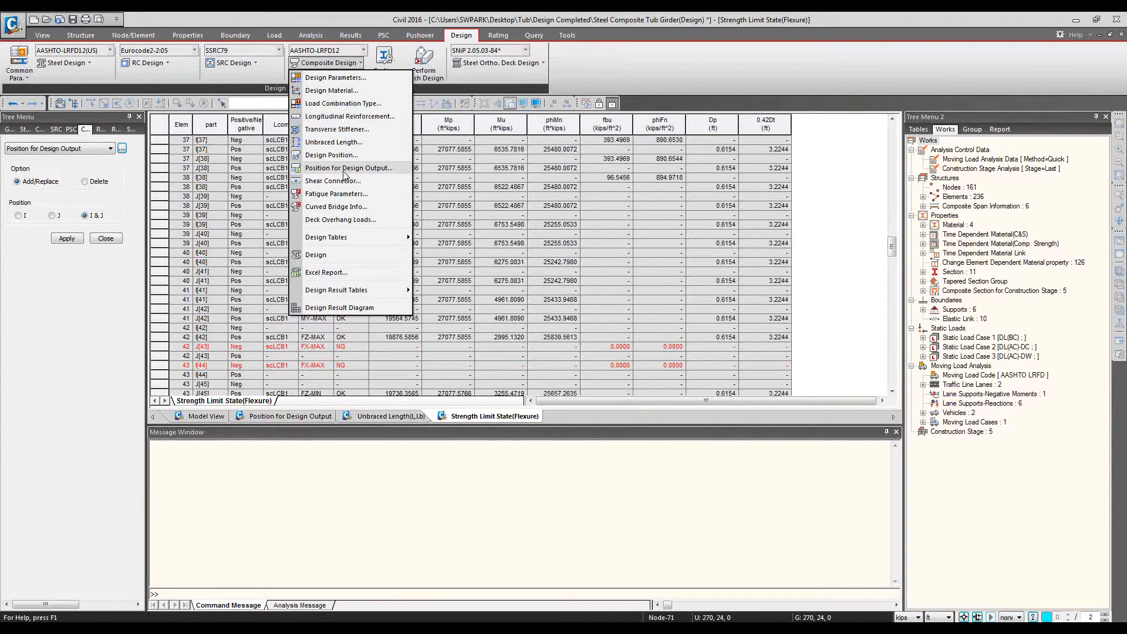
{"action": "left_click", "coordinate": [318, 178]}
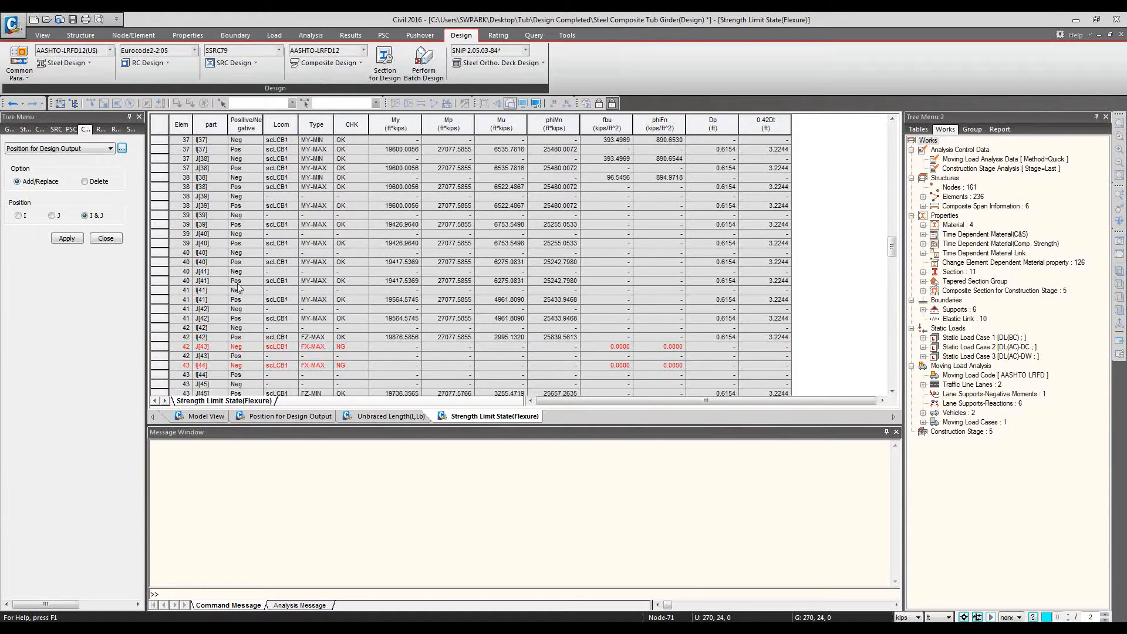
{"action": "left_click", "coordinate": [323, 63]}
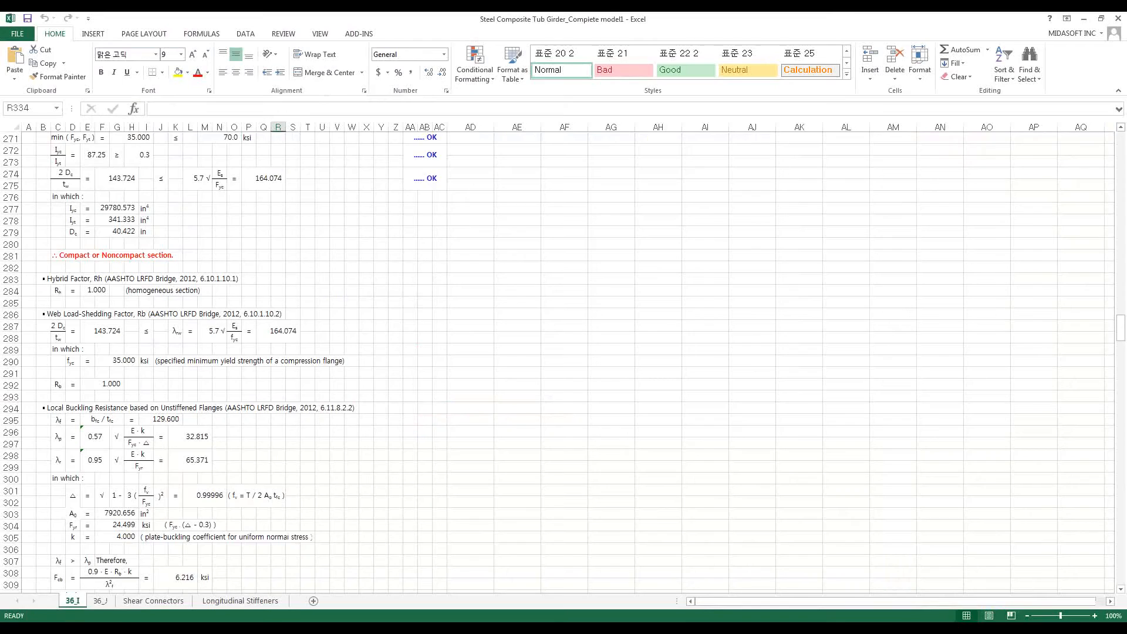
Look back over the calculations above the local buckling resistance in sheet 36_I of the Excel design report
{"action": "left_click", "coordinate": [209, 417]}
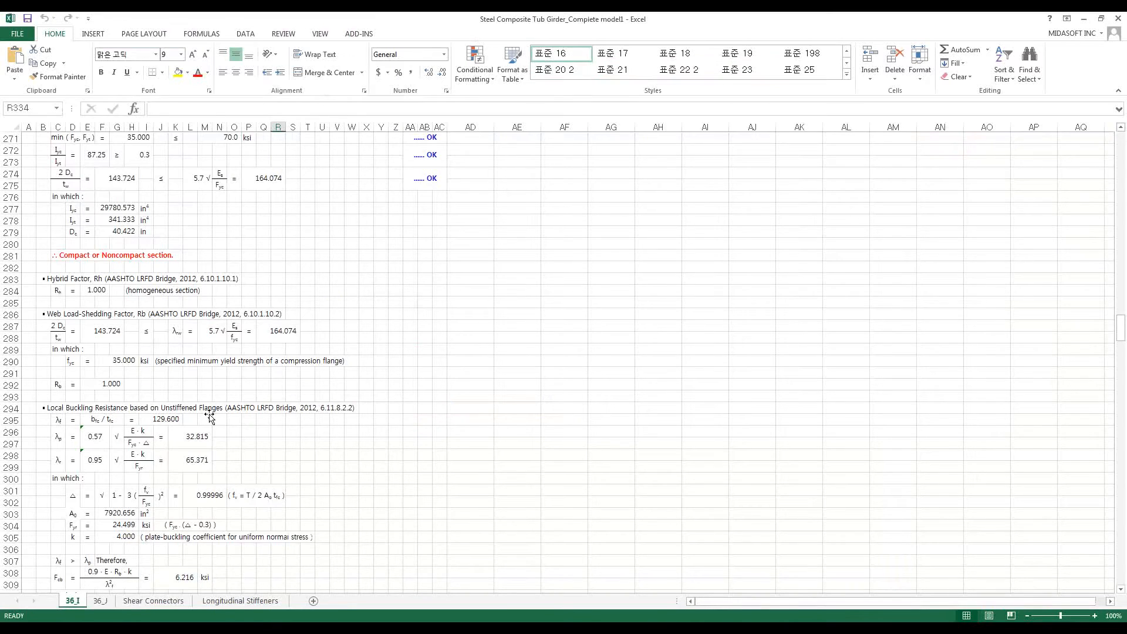
{"action": "scroll", "coordinate": [209, 414], "scroll_direction": "up", "scroll_amount": 7}
{"action": "scroll", "coordinate": [209, 413], "scroll_direction": "up", "scroll_amount": 5}
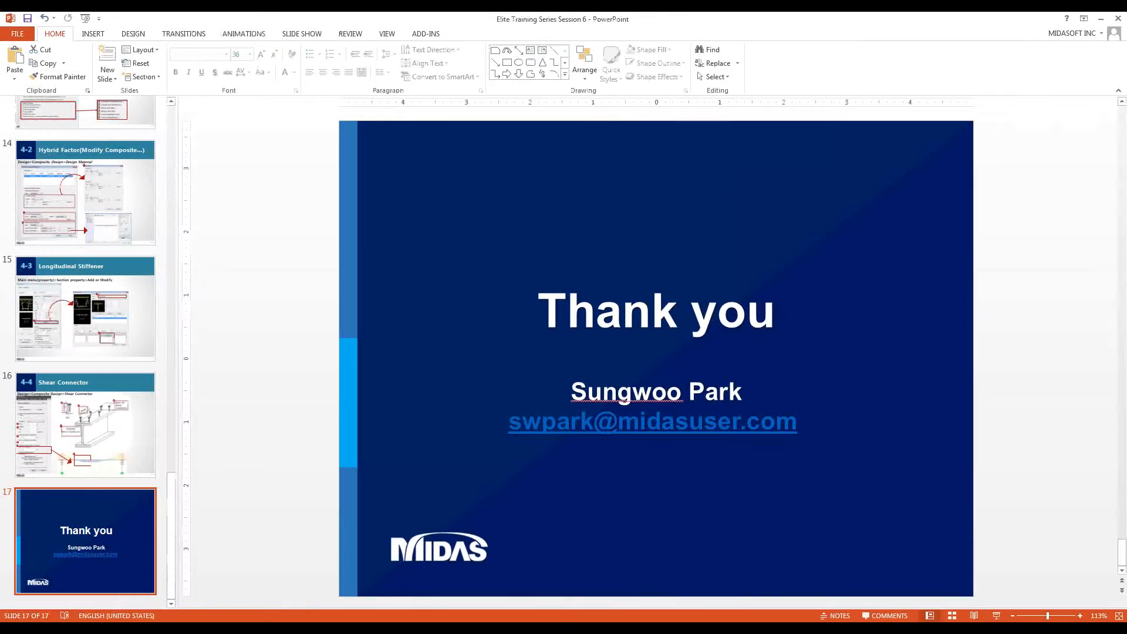
Switch to the Elite Training Series Session 6 presentation in PowerPoint and show its closing Thank you slide as a full-screen slide show
{"action": "left_click", "coordinate": [256, 419]}
{"action": "left_click", "coordinate": [122, 504]}
{"action": "key", "text": "shift+F5"}
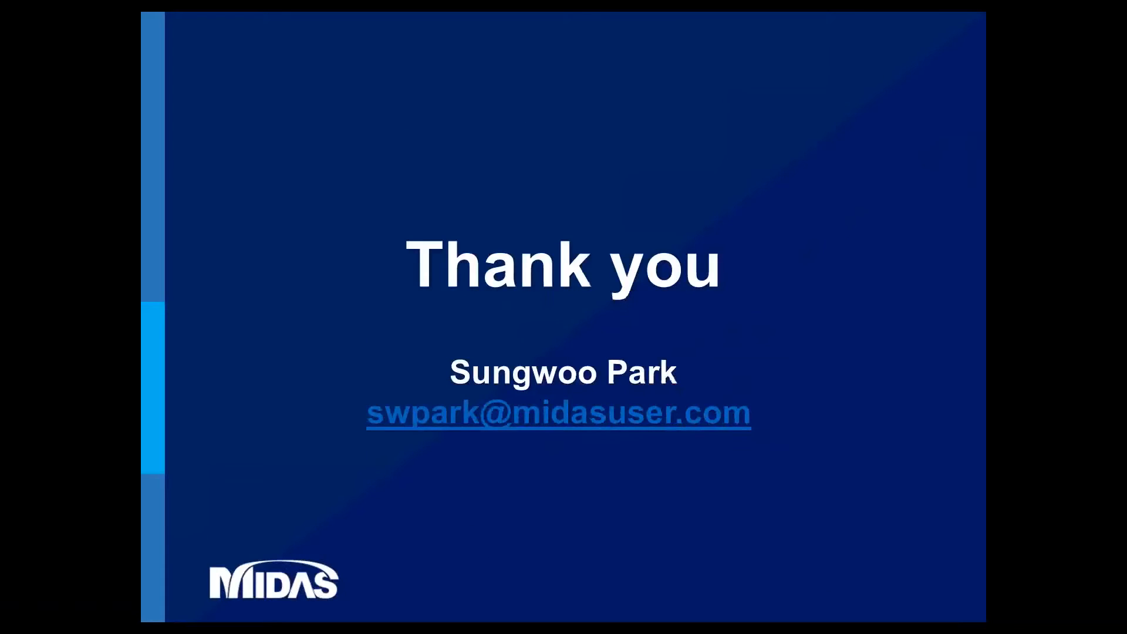